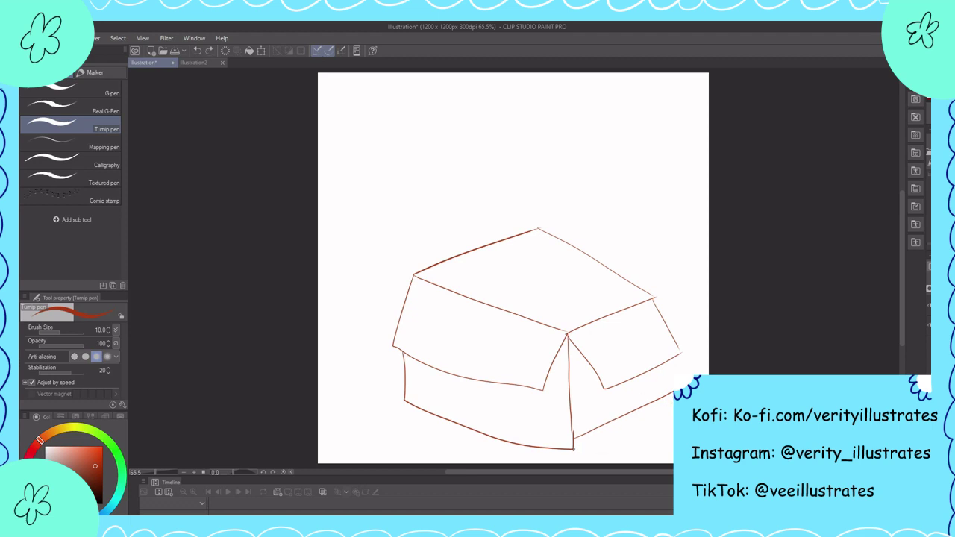
- Sketch the bottom edge and rear vertical edge of the box's right side, completing the red box sketch
left_click_drag(573, 448, 648, 405)
left_click_drag(647, 404, 648, 375)
scroll(665, 385, "right", 2)
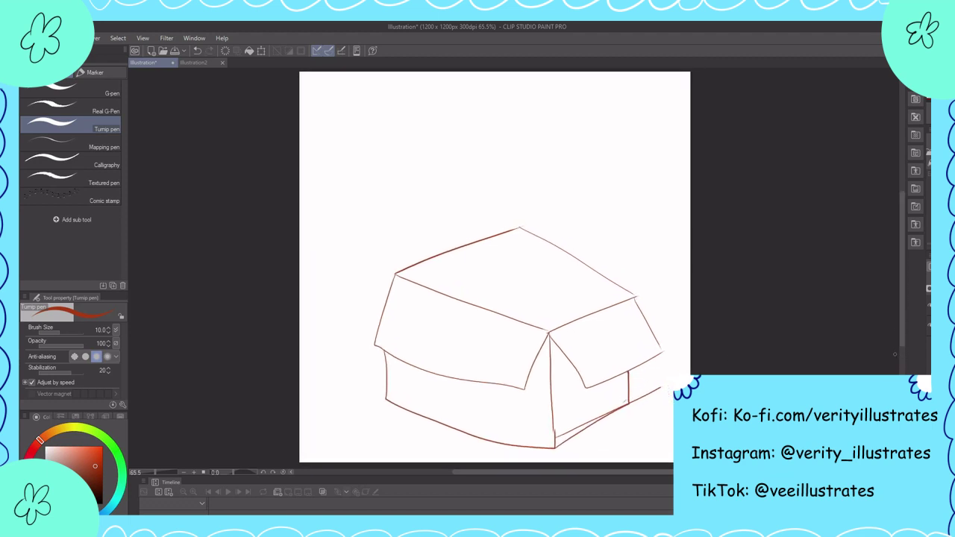
left_click(925, 244)
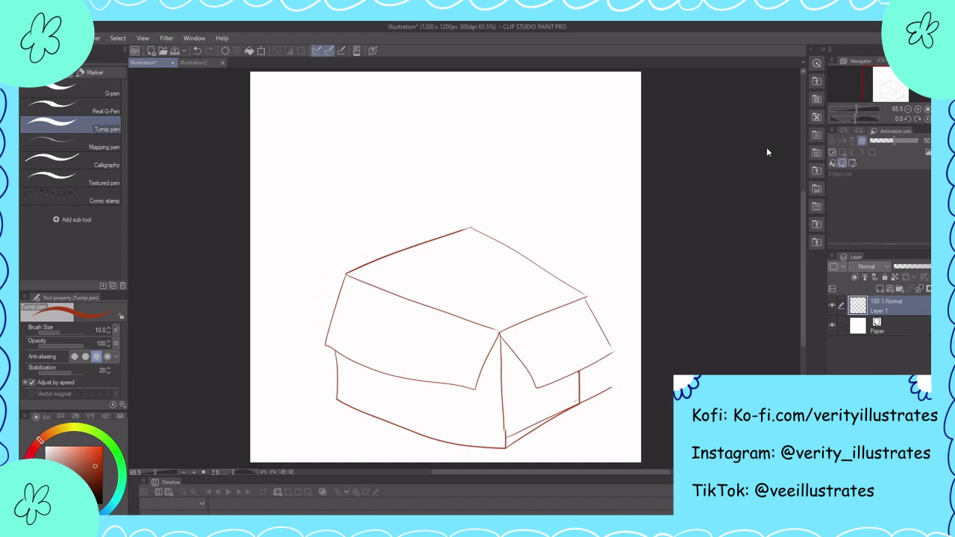
- Add a new layer and draw a large teal circle above the box's rear corner for the figure's head
key("ctrl+shift+n")
key("x")
mouse_move(504, 171)
left_mouse_down()
mouse_move(493, 224)
mouse_move(537, 210)
mouse_move(515, 166)
mouse_move(544, 217)
mouse_move(513, 170)
mouse_move(489, 179)
left_mouse_up()
key("ctrl+z")
key("ctrl+z")
key("ctrl+z")
- Draw small teal circles marking the figure's shoulders, elbows, wrists, knees and ankles
left_click_drag(582, 291, 584, 291)
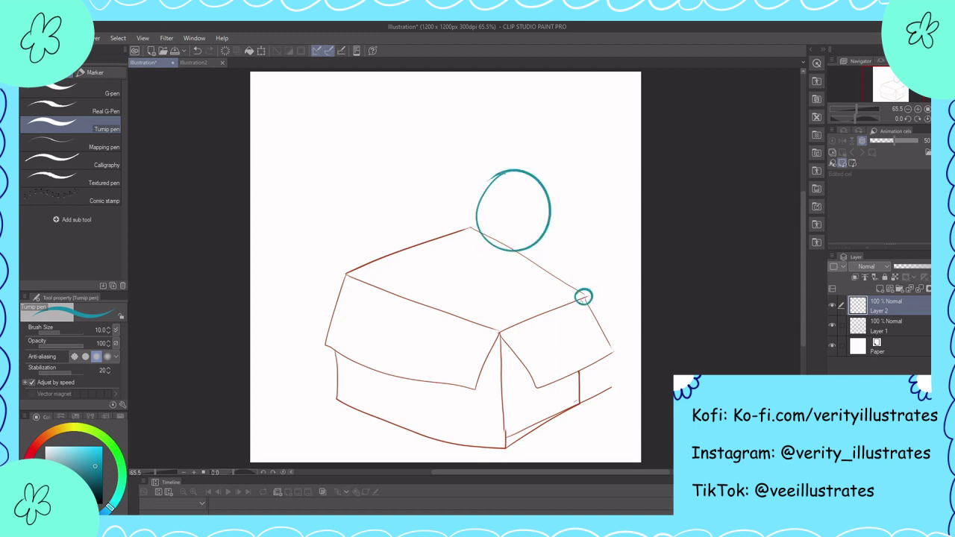
left_click_drag(451, 298, 402, 287)
left_click_drag(388, 370, 389, 370)
left_click_drag(443, 377, 444, 376)
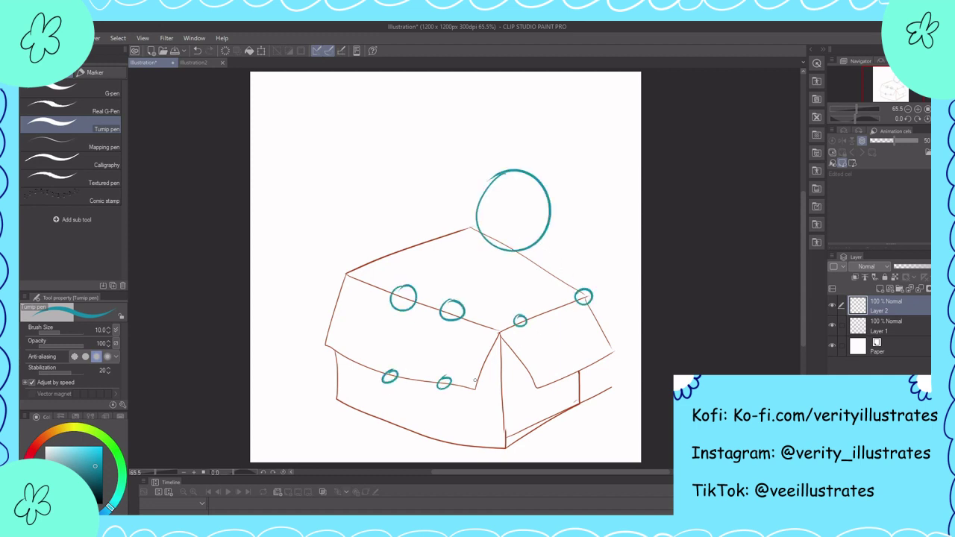
left_click_drag(422, 259, 423, 260)
left_click_drag(377, 232, 379, 233)
left_click_drag(533, 262, 534, 263)
- Sketch thin guide lines for the spine, shoulders, raised arm, lower legs and feet, connecting the joint circles
left_click_drag(466, 254, 493, 313)
left_click_drag(474, 264, 522, 267)
left_click_drag(432, 265, 460, 261)
left_click_drag(395, 252, 416, 265)
mouse_move(403, 312)
left_mouse_down()
mouse_move(385, 381)
mouse_move(371, 393)
left_mouse_up()
left_click_drag(450, 320, 420, 403)
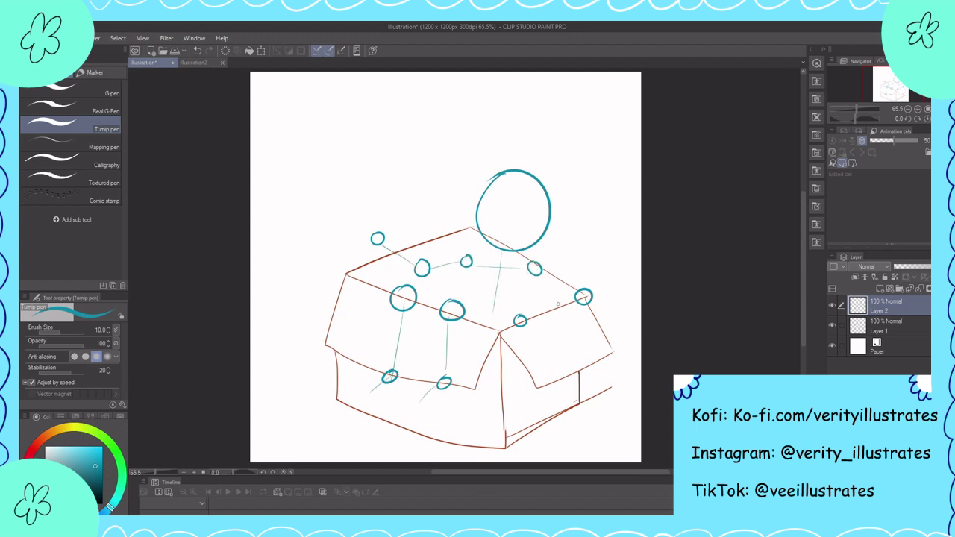
- Outline the torso sides and the bent arm, with its hand resting on the box's front corner
left_click_drag(529, 271, 498, 322)
left_click_drag(465, 268, 455, 301)
left_click_drag(535, 263, 581, 296)
left_click_drag(589, 300, 522, 321)
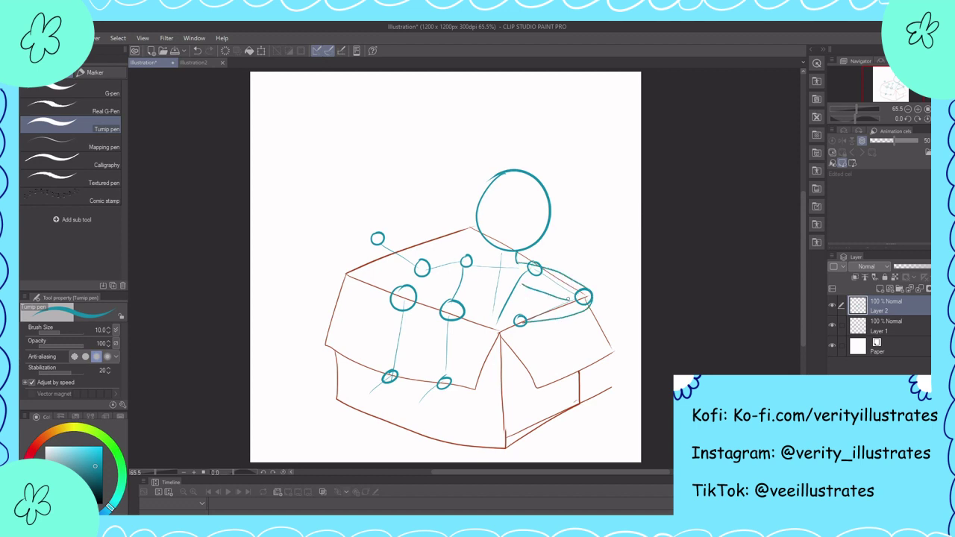
left_click_drag(568, 298, 522, 315)
key("ctrl+z")
left_click_drag(570, 293, 498, 332)
- Outline the outstretched arm from the shoulder through the elbow to the raised wrist
left_click_drag(467, 255, 422, 260)
left_click_drag(420, 256, 380, 235)
mouse_move(461, 278)
left_mouse_down()
mouse_move(425, 284)
mouse_move(377, 246)
left_mouse_up()
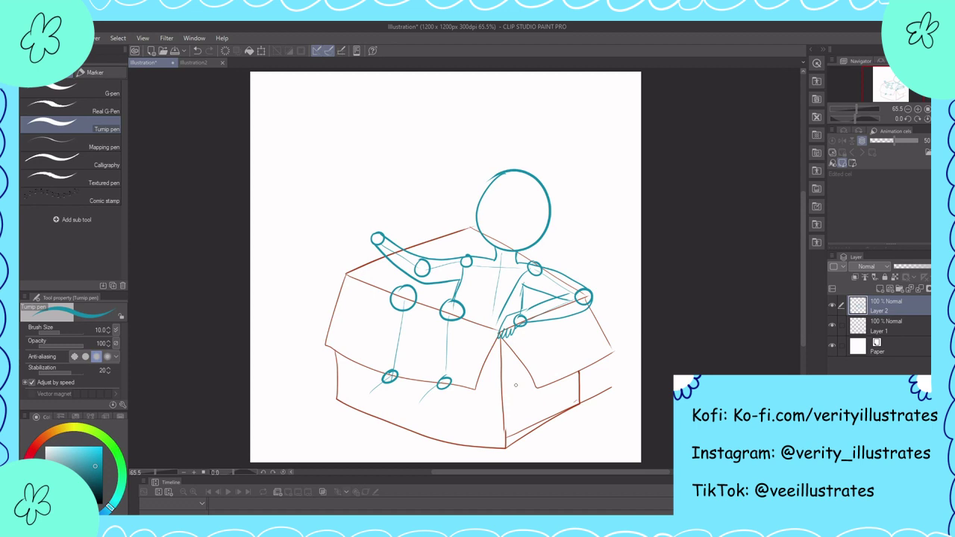
- Outline both bent legs with their feet hanging over the front flap, and sketch the outstretched hand
left_click_drag(455, 303, 438, 376)
left_click_drag(466, 323, 455, 382)
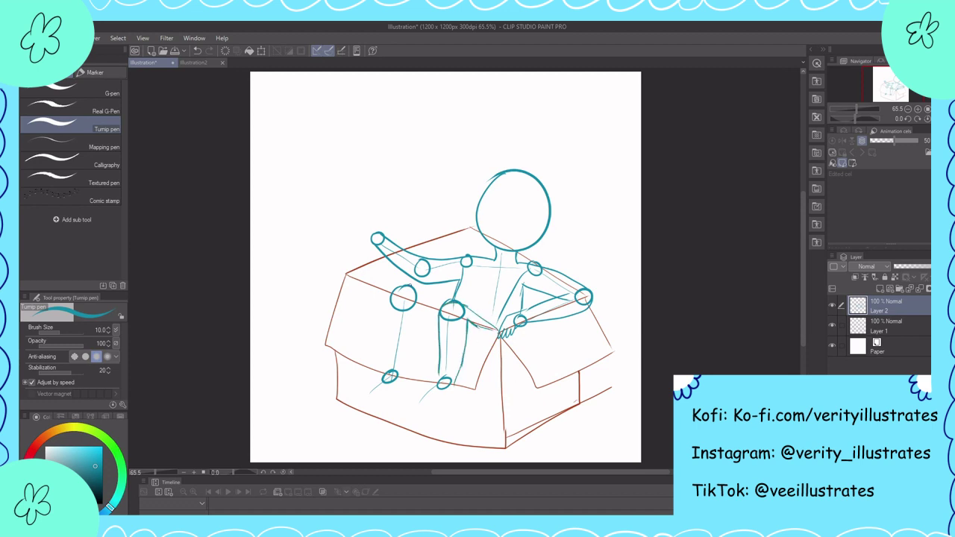
left_click_drag(448, 289, 415, 307)
left_click_drag(393, 294, 386, 373)
mouse_move(412, 309)
left_mouse_down()
mouse_move(406, 371)
mouse_move(433, 411)
left_mouse_up()
key("ctrl+z")
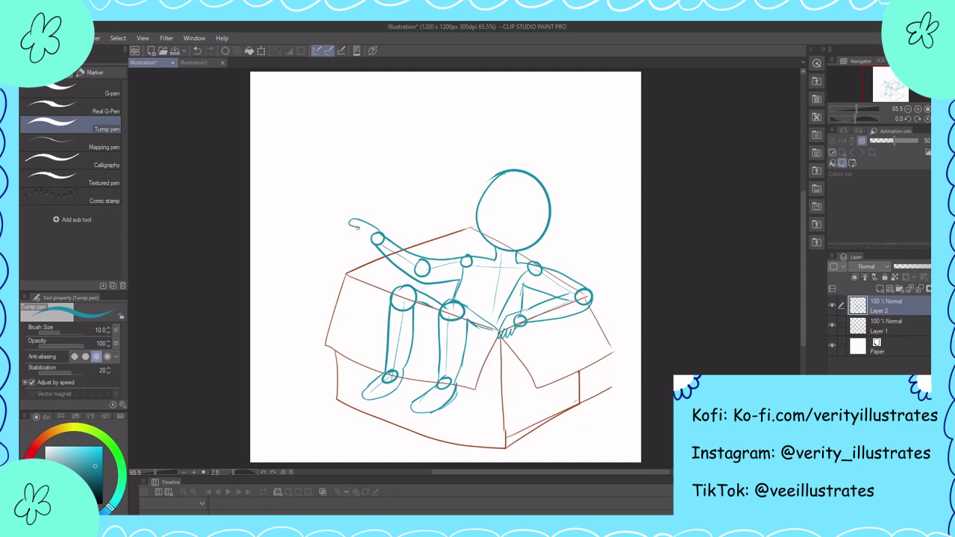
left_click_drag(460, 355, 418, 398)
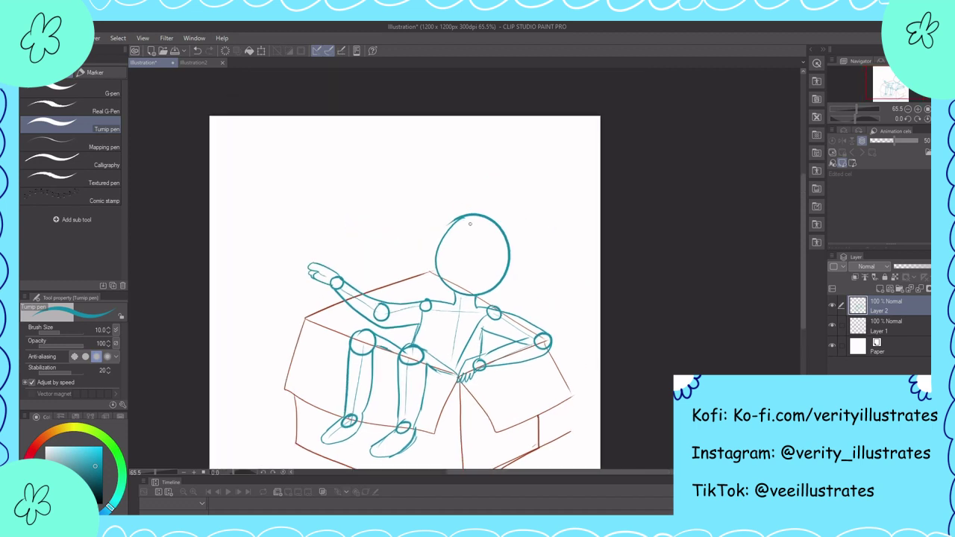
- Sketch the hairline, the ear and the shoulder-length hair around the head
key("ctrl+z")
mouse_move(470, 224)
left_mouse_down()
mouse_move(506, 253)
mouse_move(503, 273)
mouse_move(506, 252)
left_mouse_up()
mouse_move(486, 306)
left_mouse_down()
mouse_move(528, 278)
mouse_move(519, 292)
mouse_move(520, 225)
mouse_move(456, 203)
mouse_move(427, 291)
left_mouse_up()
key("ctrl+z")
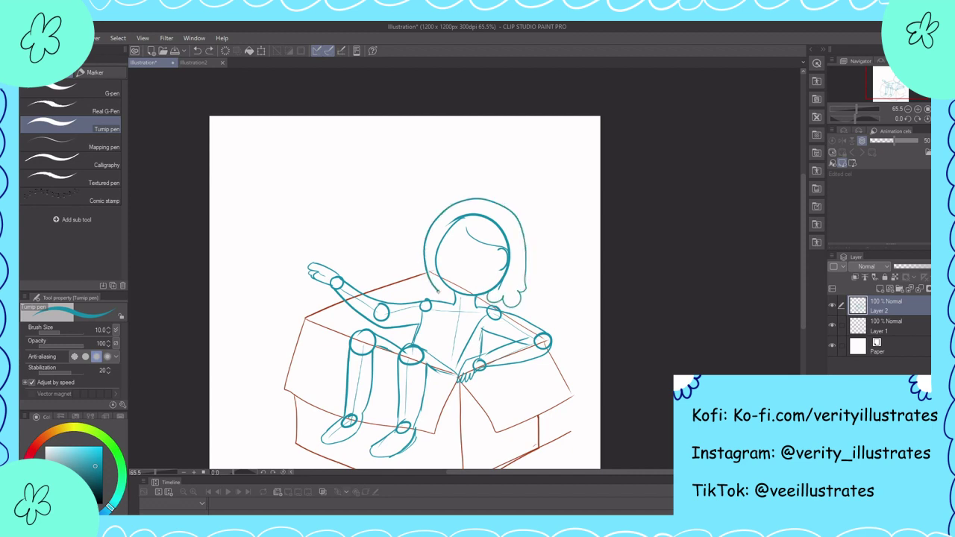
key("ctrl+z")
left_click_drag(519, 261, 530, 320)
key("ctrl+z")
mouse_move(478, 259)
left_mouse_down()
mouse_move(438, 326)
mouse_move(456, 271)
mouse_move(441, 356)
mouse_move(504, 260)
mouse_move(536, 337)
mouse_move(530, 367)
left_mouse_up()
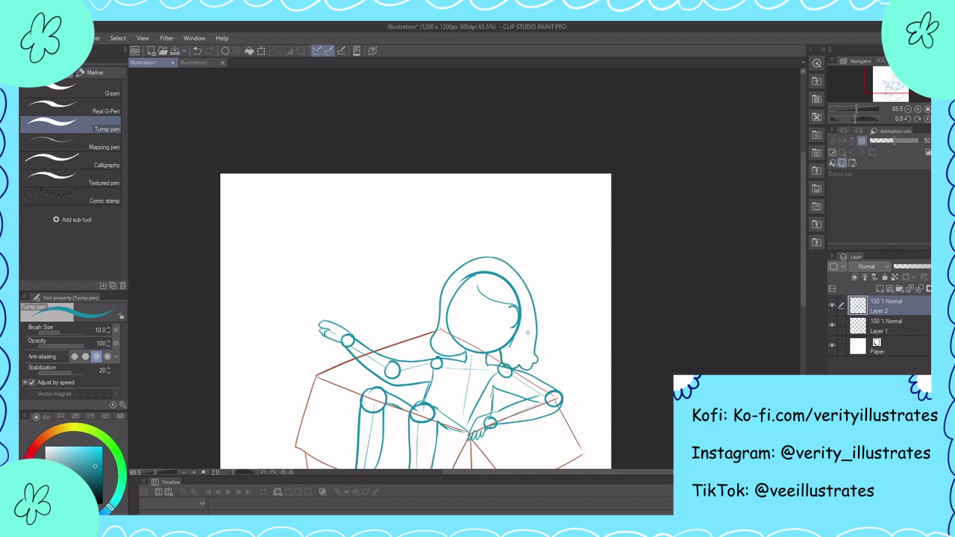
- Sketch the curved upper and lower lines of both eyes on the face
left_click_drag(478, 277, 449, 317)
key("ctrl+z")
left_click_drag(518, 466, 535, 397)
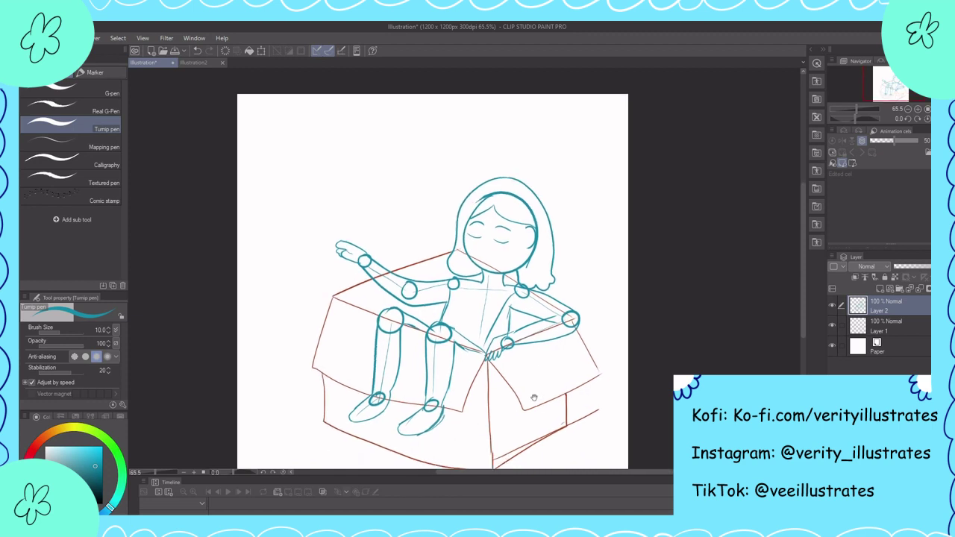
- On a new layer, sketch the V-neck shirt, sleeves, trouser hem and spotted socks in purple
left_click_drag(117, 478, 122, 464)
left_click(880, 289)
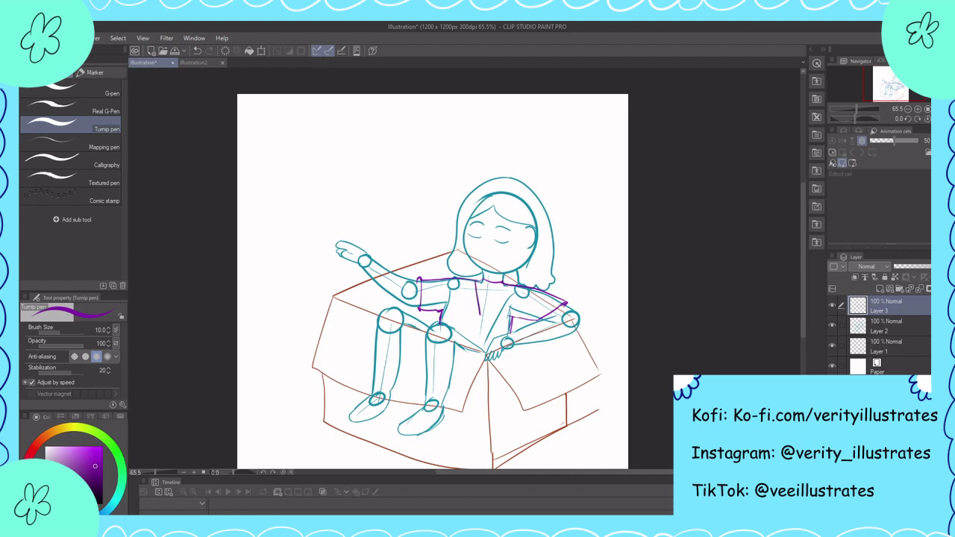
left_click_drag(479, 285, 509, 285)
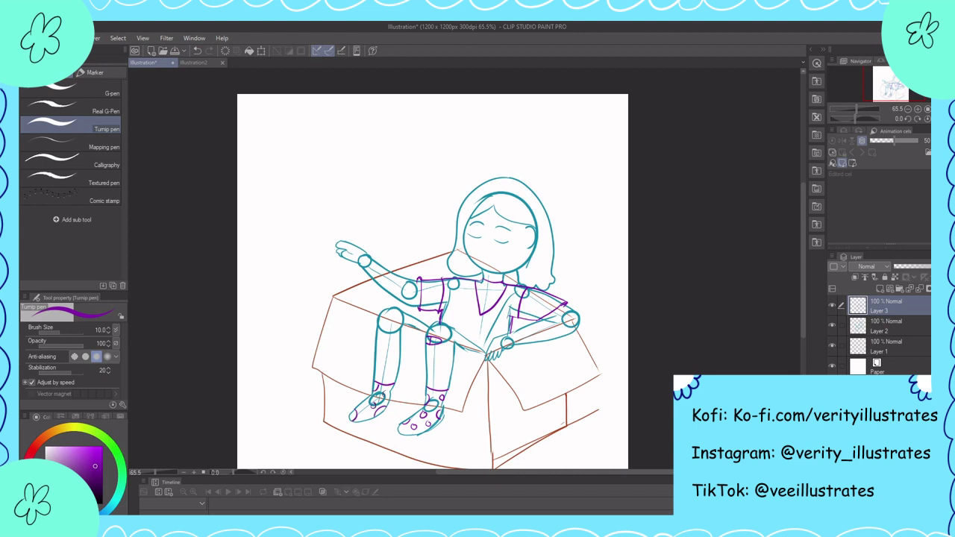
mouse_move(586, 454)
left_mouse_down()
mouse_move(605, 466)
mouse_move(599, 431)
left_mouse_up()
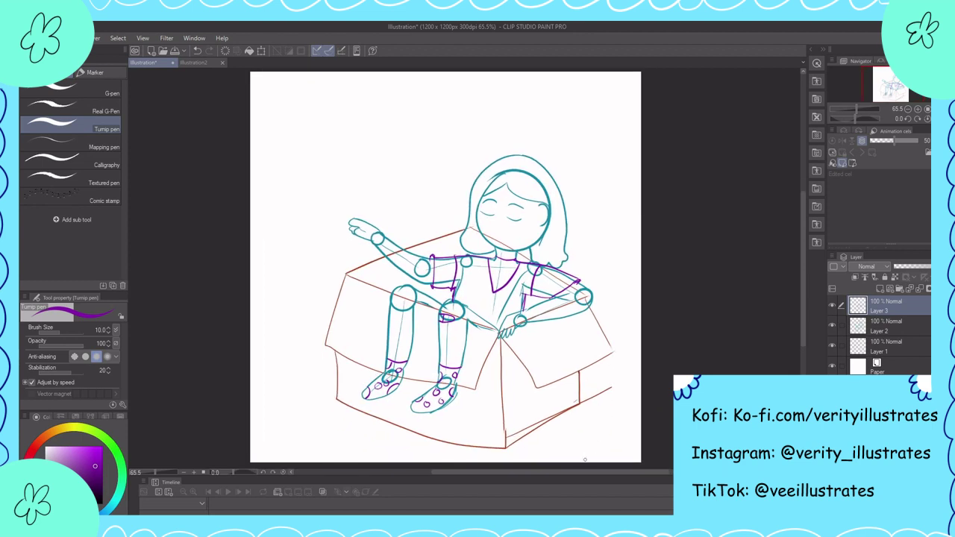
- On a new layer, draw the box opening's outline in black with the Straight line tool at brush size 7
key("ctrl+shift+n")
left_click_drag(658, 391, 631, 400)
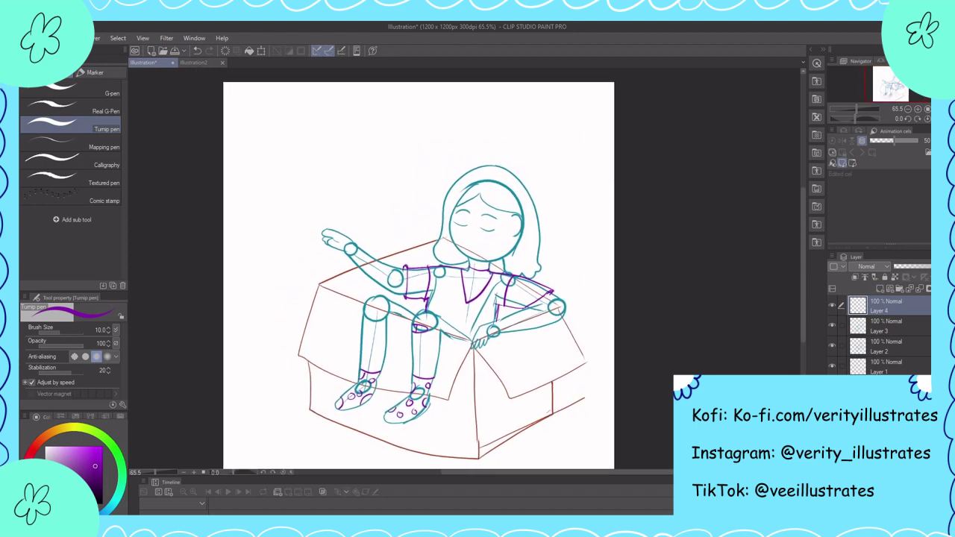
key("u")
key("bracketleft")
key("bracketleft")
key("bracketleft")
key("bracketleft")
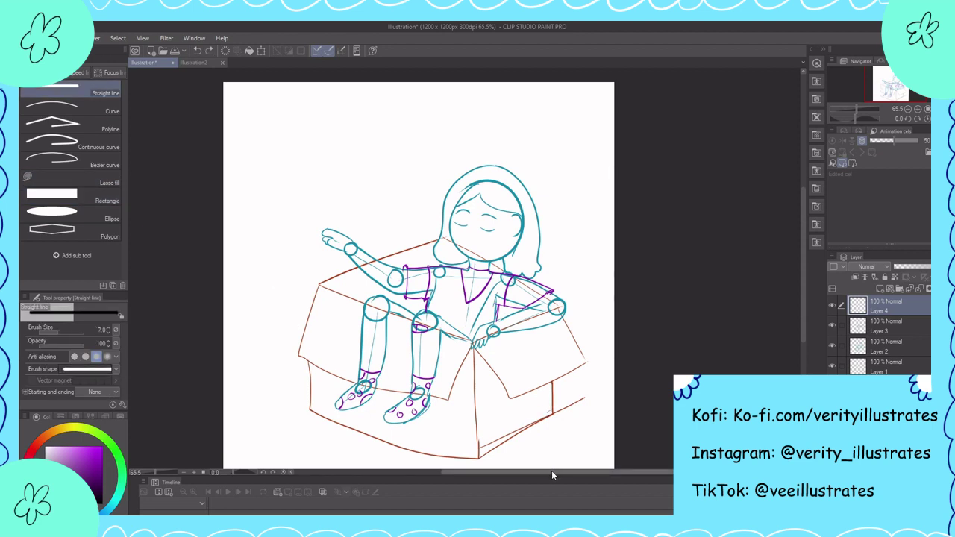
left_click_drag(320, 285, 444, 239)
mouse_move(320, 285)
left_mouse_down()
mouse_move(478, 347)
mouse_move(559, 307)
left_mouse_up()
left_click_drag(444, 238, 559, 307)
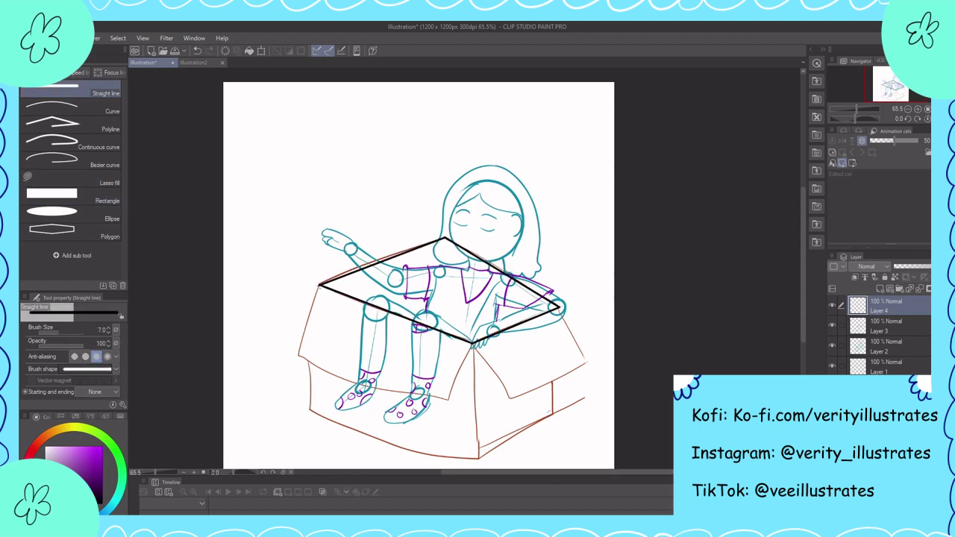
- Draw the box's two flaps and lower sides with straight black lines, and hide the red sketch layer
left_click_drag(319, 285, 552, 412)
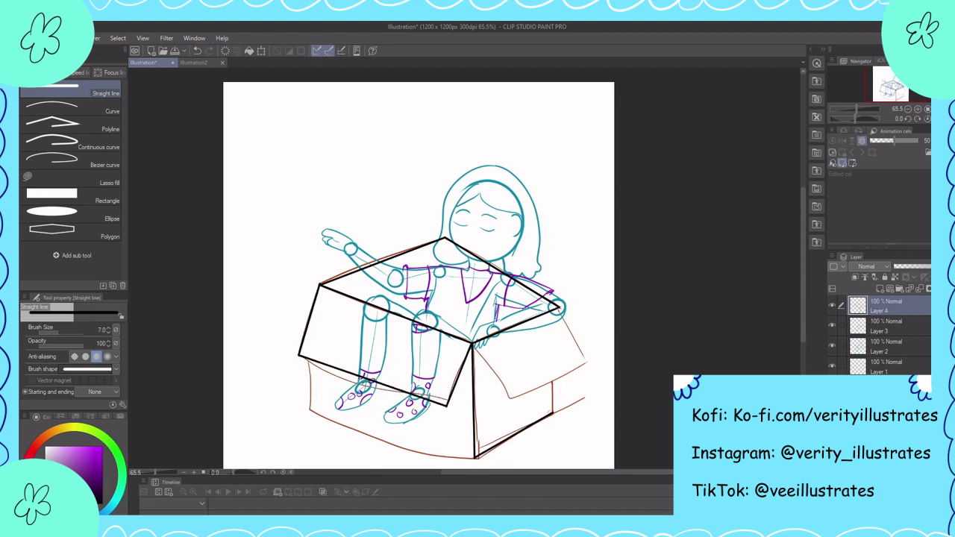
left_click_drag(559, 307, 587, 363)
mouse_move(473, 344)
left_mouse_down()
mouse_move(508, 399)
mouse_move(587, 363)
mouse_move(653, 374)
left_mouse_up()
mouse_move(377, 342)
left_mouse_down()
mouse_move(380, 395)
mouse_move(542, 442)
left_mouse_up()
left_click(832, 365)
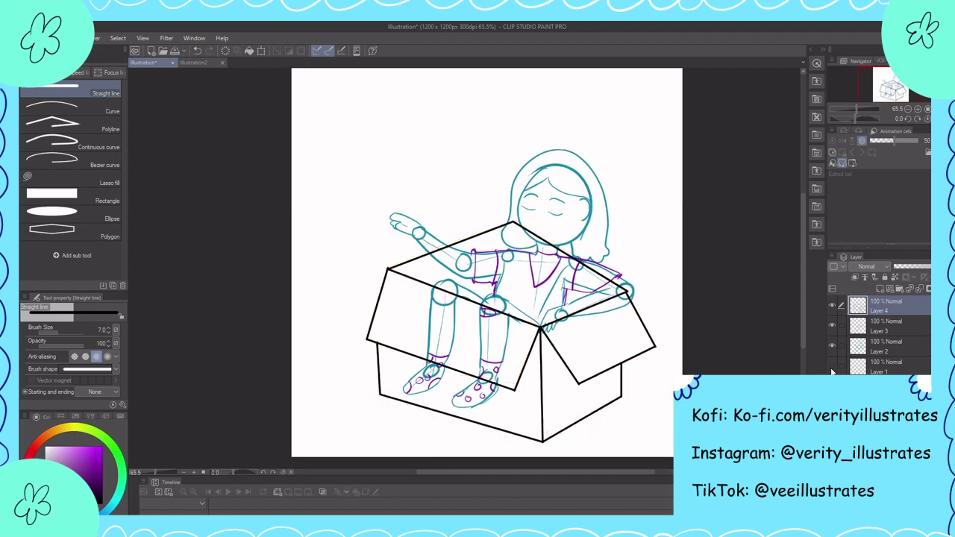
- Show the red sketch again, redraw the opening's two rear edges with a lower back corner, and hide the sketch
left_click(832, 368)
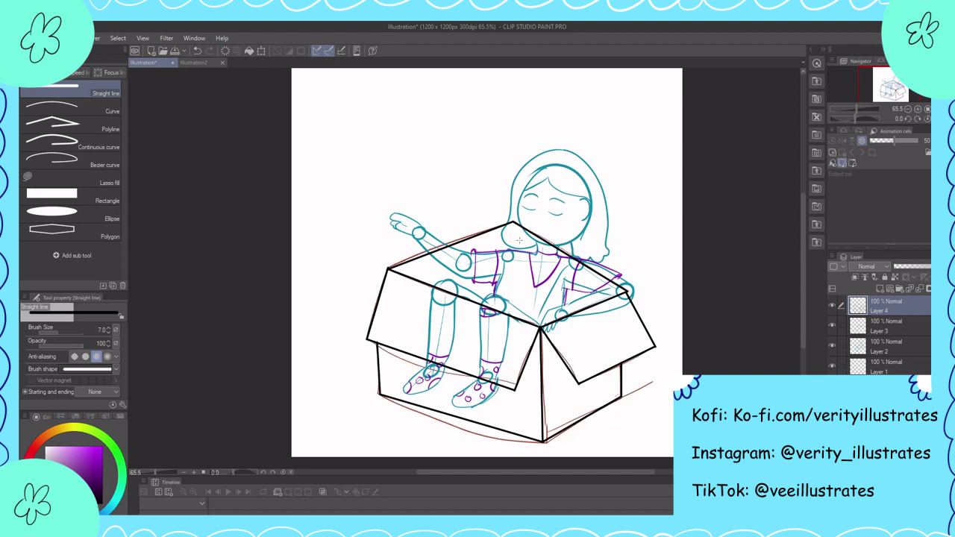
key("e")
mouse_move(624, 258)
left_mouse_down()
mouse_move(626, 295)
mouse_move(514, 223)
mouse_move(391, 266)
mouse_move(514, 235)
mouse_move(628, 293)
left_mouse_up()
key("u")
key("ctrl+z")
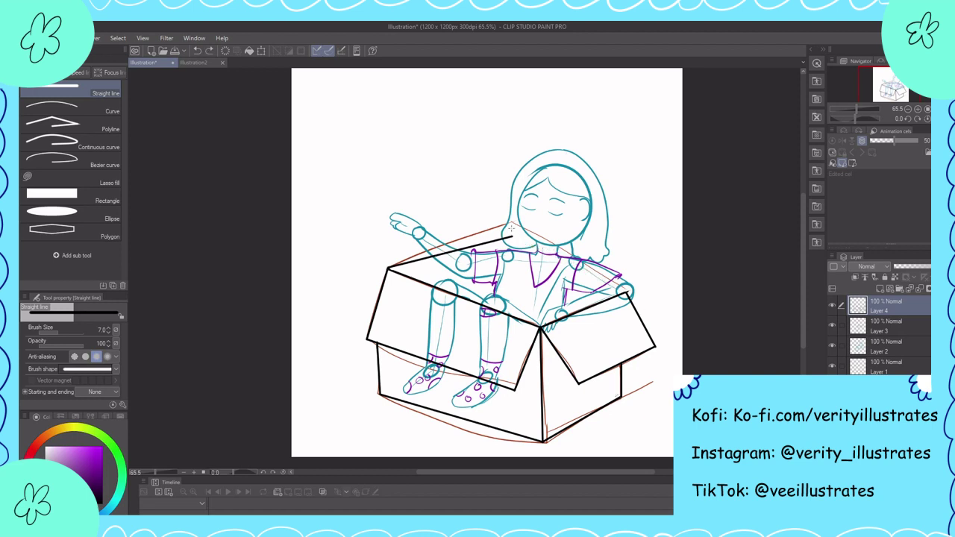
left_click_drag(512, 235, 628, 292)
left_click(832, 365)
- On a new layer, ink the head outline and both neck lines in black with the Turnip pen
left_click(879, 290)
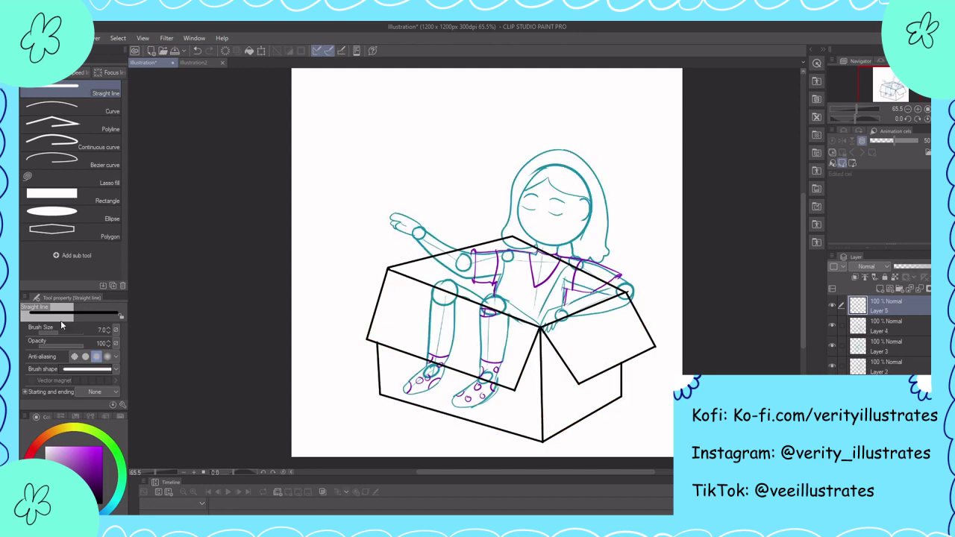
key("p")
mouse_move(645, 426)
left_mouse_down()
mouse_move(624, 413)
mouse_move(616, 419)
left_mouse_up()
scroll(582, 134, "up", 4)
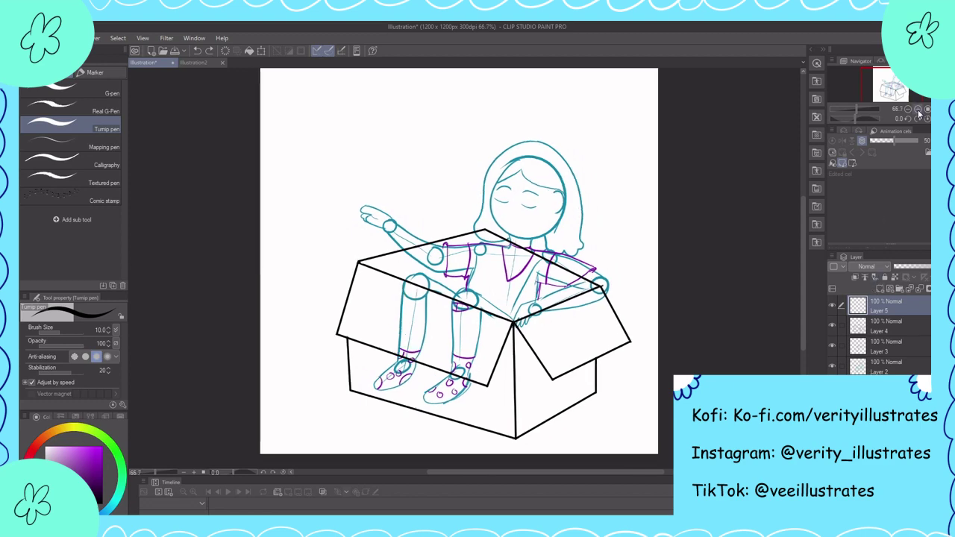
mouse_move(444, 183)
left_mouse_down()
mouse_move(377, 261)
mouse_move(537, 277)
mouse_move(441, 182)
left_mouse_up()
left_click_drag(442, 187, 446, 164)
left_click_drag(465, 340, 468, 371)
left_click_drag(415, 335, 412, 368)
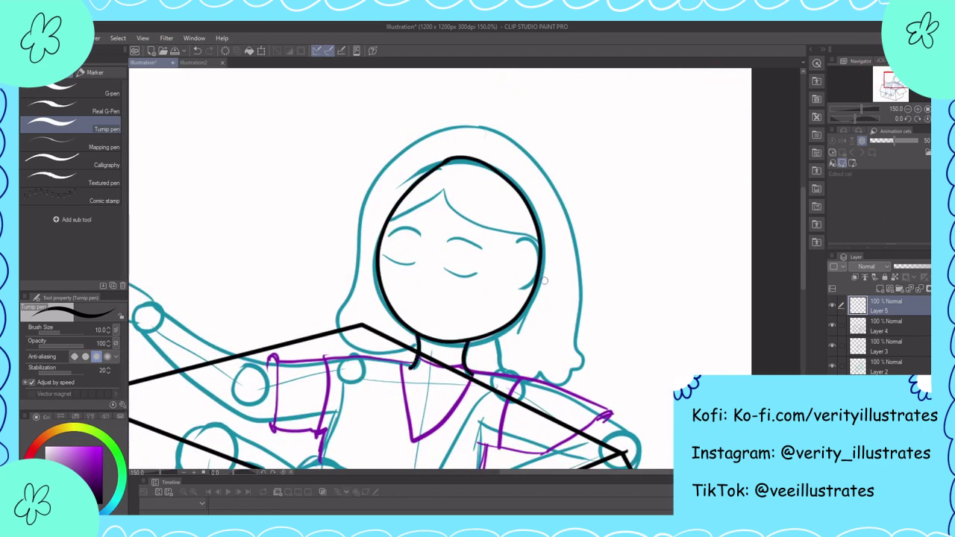
- Ink the upper and lower lines of both eyes and the ear
left_click_drag(389, 231, 424, 238)
left_click_drag(384, 257, 422, 264)
mouse_move(443, 240)
left_mouse_down()
mouse_move(482, 249)
mouse_move(486, 270)
left_mouse_up()
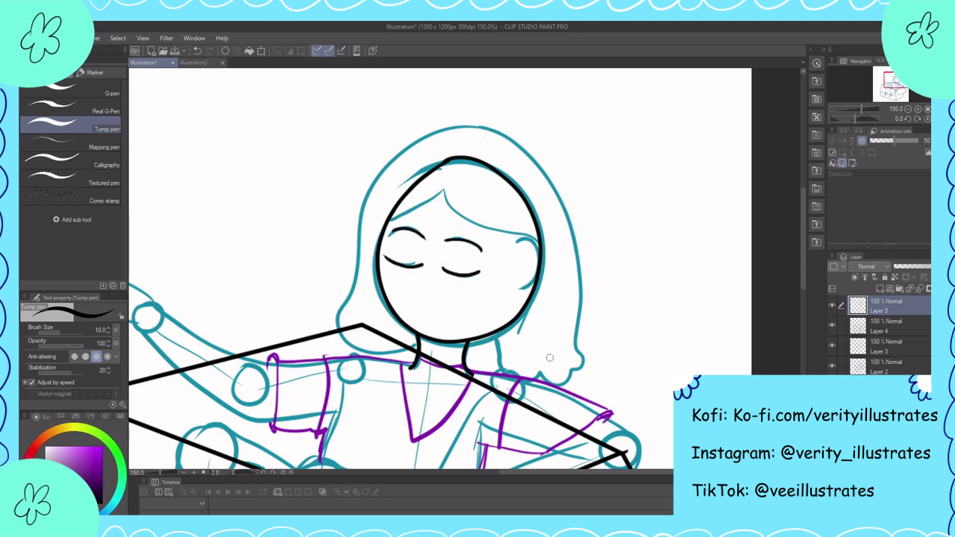
mouse_move(523, 243)
left_mouse_down()
mouse_move(534, 288)
mouse_move(535, 264)
left_mouse_up()
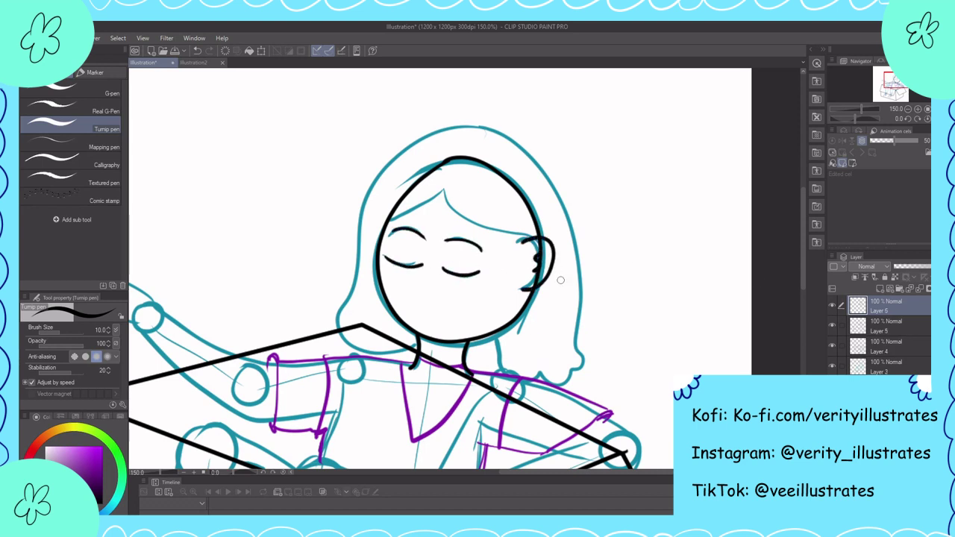
- Ink the parted hairline and the outer hair contour down to the shoulders on a separate layer
mouse_move(389, 220)
left_mouse_down()
mouse_move(448, 188)
mouse_move(528, 237)
left_mouse_up()
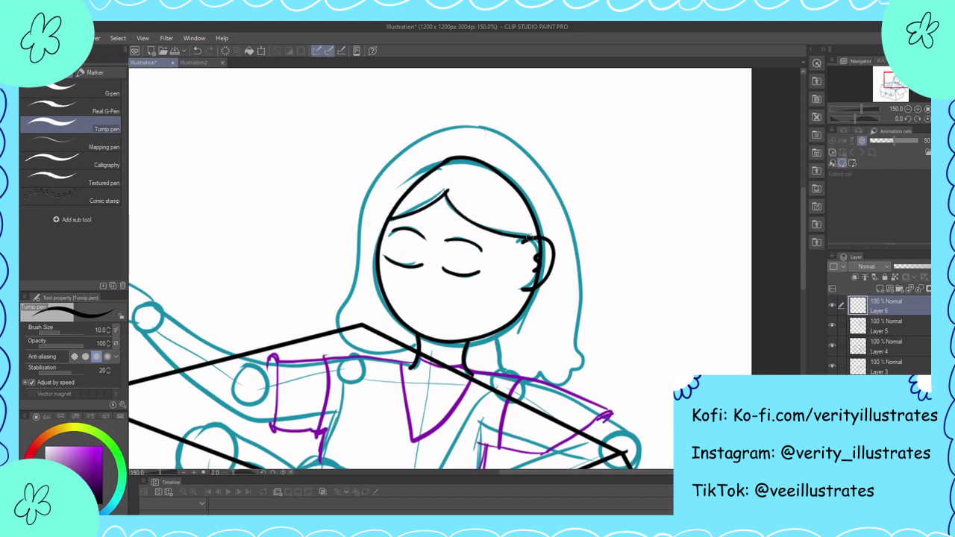
mouse_move(484, 128)
left_mouse_down()
mouse_move(349, 314)
mouse_move(414, 363)
mouse_move(531, 156)
mouse_move(588, 367)
mouse_move(506, 382)
mouse_move(471, 366)
left_mouse_up()
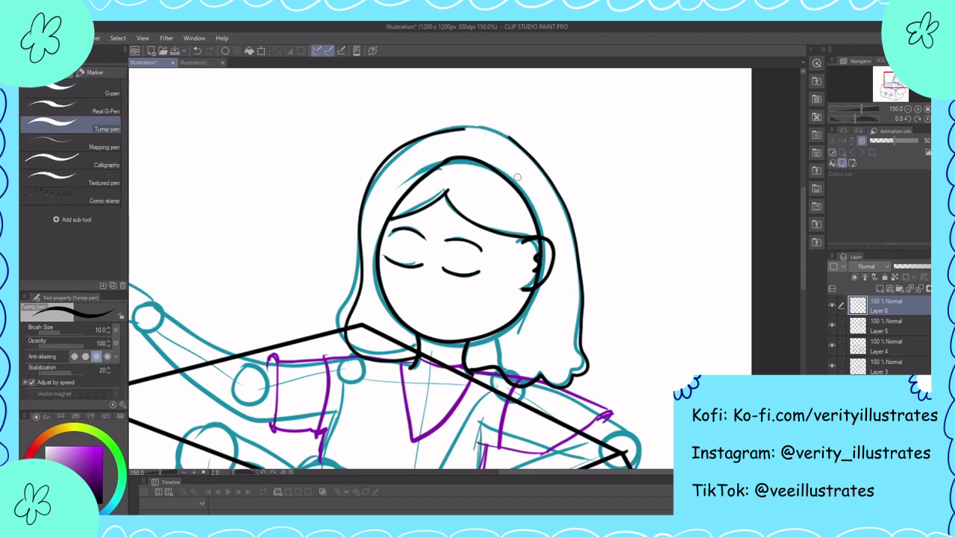
left_click_drag(462, 129, 511, 137)
key("ctrl+z")
- Erase the part of the inked head outline above the hairline on the head layer
key("alt+bracketleft")
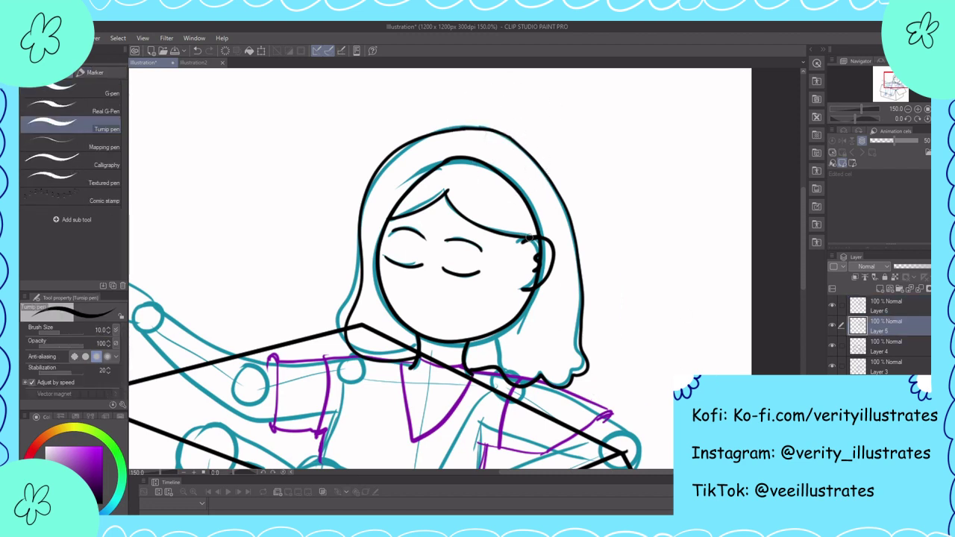
key("e")
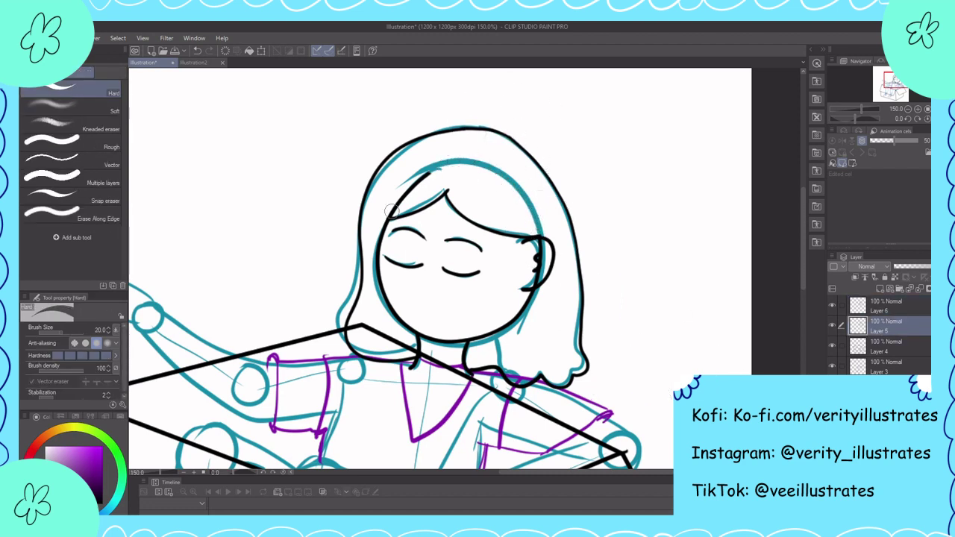
mouse_move(621, 379)
left_mouse_down()
mouse_move(639, 366)
mouse_move(610, 358)
mouse_move(606, 369)
left_mouse_up()
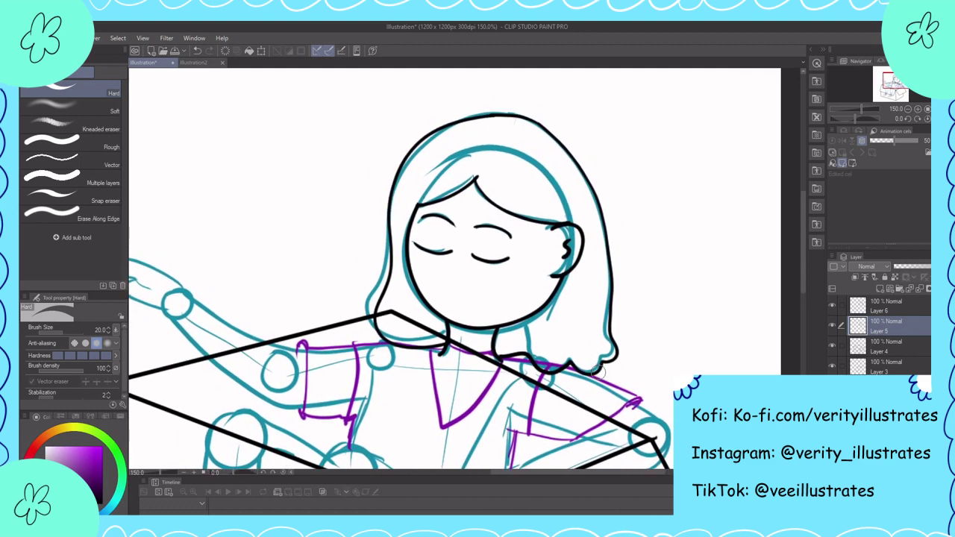
- On a new layer beneath the head line art, draw an oval iris in each eye with the Turnip pen
key("ctrl+shift+n")
key("p")
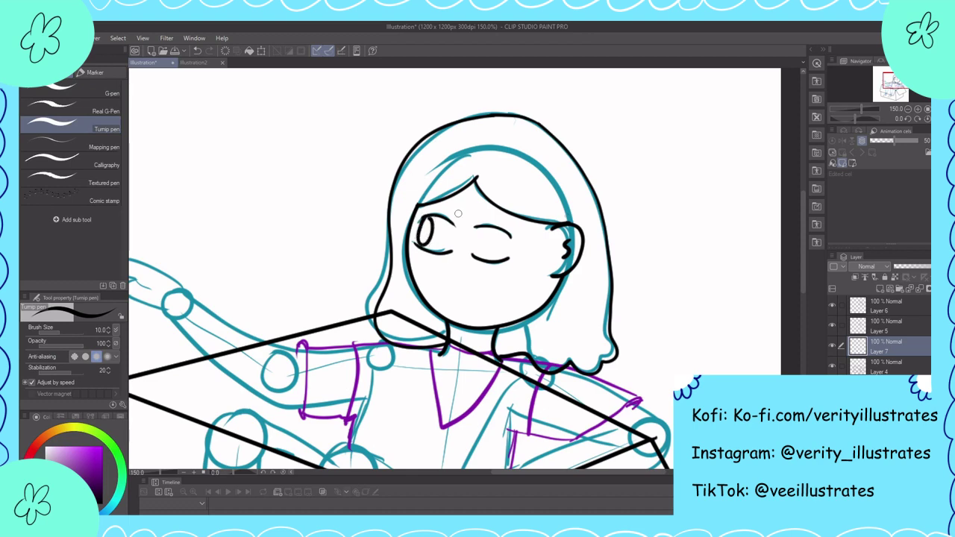
left_click_drag(417, 244, 481, 231)
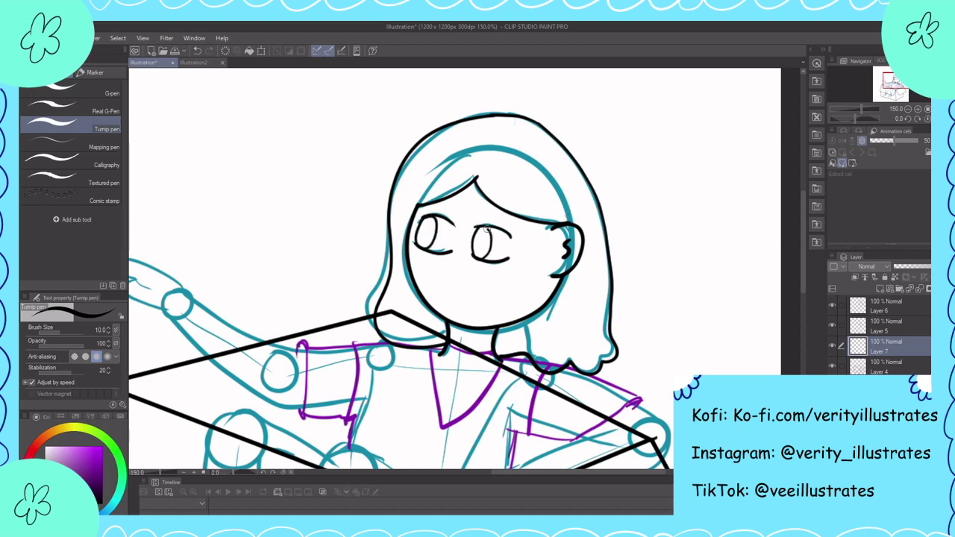
- Draw a small leaf-shaped hair clip with inner detail in the hair just above the ear
mouse_move(542, 329)
left_mouse_down()
mouse_move(589, 350)
mouse_move(610, 409)
mouse_move(569, 445)
left_mouse_up()
mouse_move(575, 268)
left_mouse_down()
mouse_move(579, 279)
mouse_move(597, 251)
left_mouse_up()
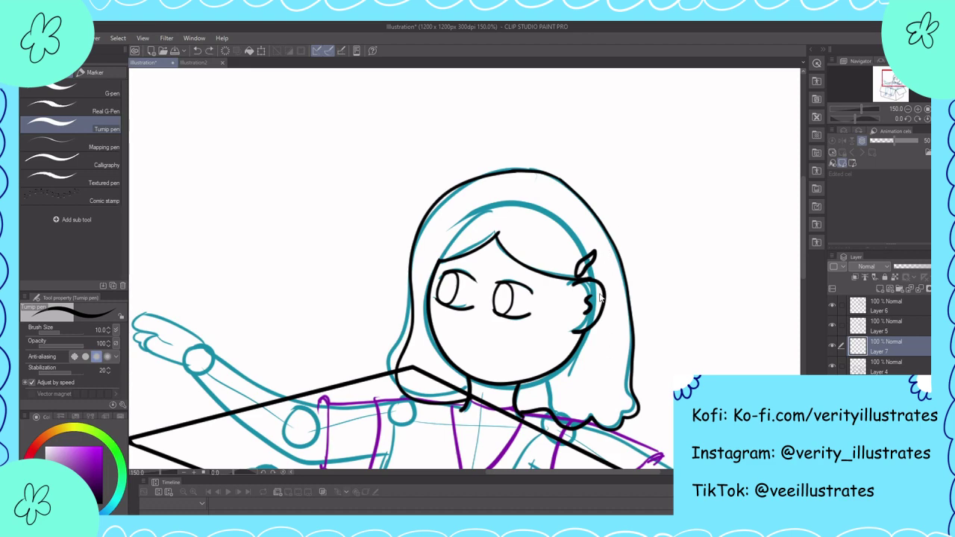
scroll(585, 272, "down", 6)
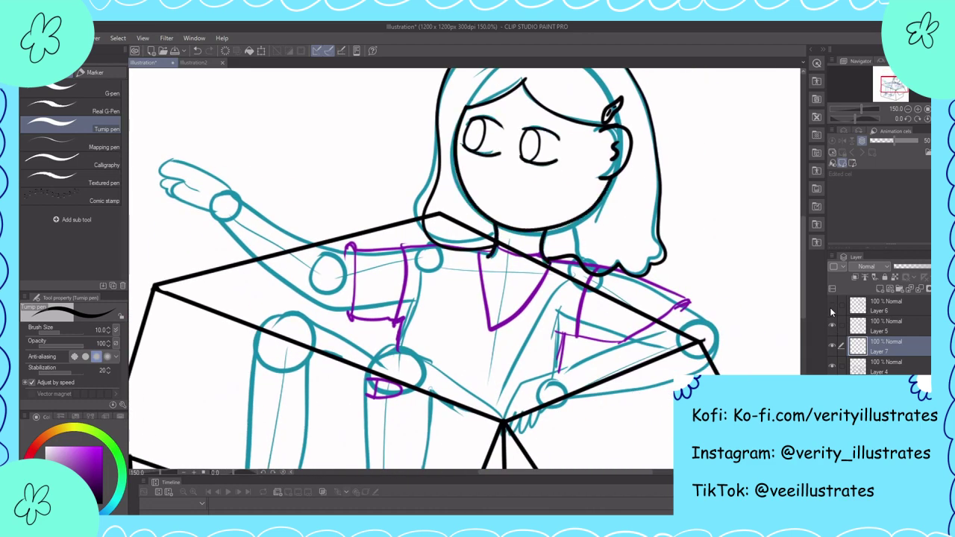
- Hide the box and ink the bent arm, its forearm and the resting hand on a new layer with the Turnip pen
left_click(832, 306)
key("ctrl+shift+n")
scroll(524, 341, "right", 3)
left_click_drag(453, 246, 584, 282)
key("ctrl+z")
scroll(585, 282, "right", 3)
mouse_move(373, 264)
left_mouse_down()
mouse_move(531, 321)
mouse_move(509, 380)
mouse_move(373, 403)
left_mouse_up()
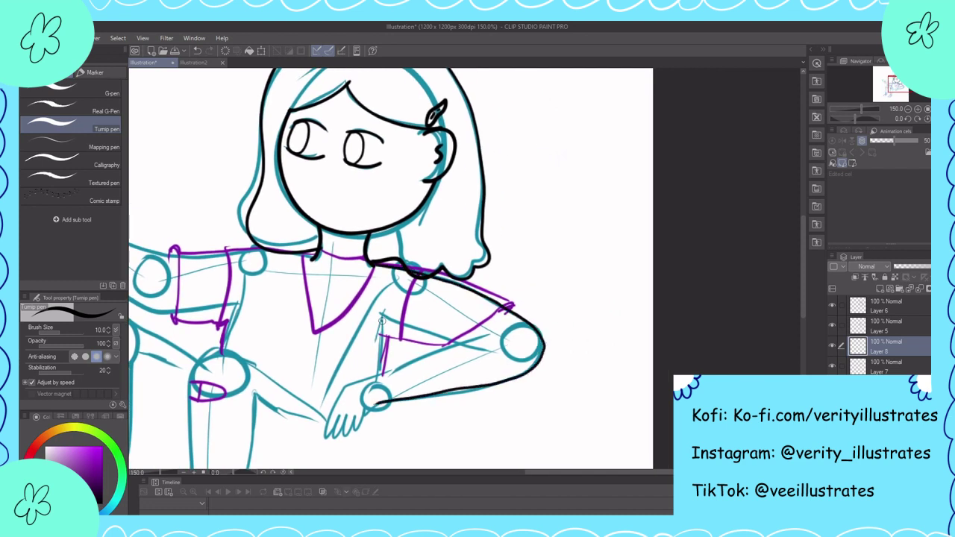
mouse_move(381, 320)
left_mouse_down()
mouse_move(489, 340)
mouse_move(342, 393)
mouse_move(335, 422)
mouse_move(349, 433)
mouse_move(373, 410)
left_mouse_up()
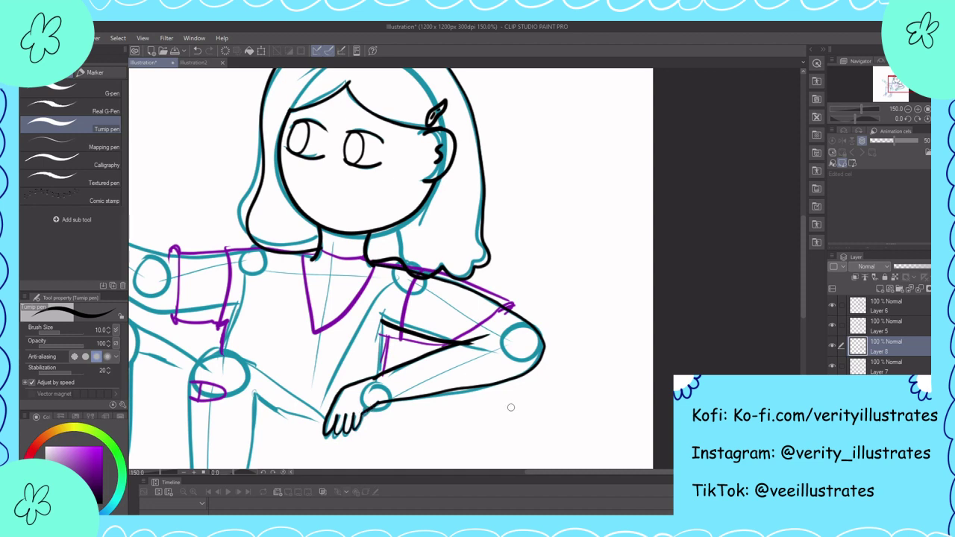
- Clean up the inked lines around the bent arm's wrist with the Hard eraser
left_click_drag(511, 408, 592, 403)
key("e")
left_click_drag(456, 373, 468, 368)
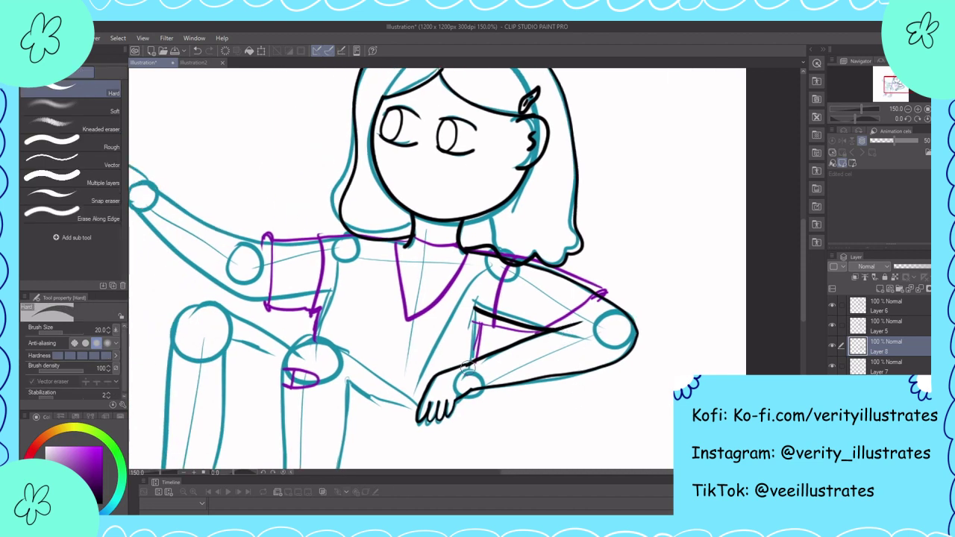
scroll(607, 395, "down", 2)
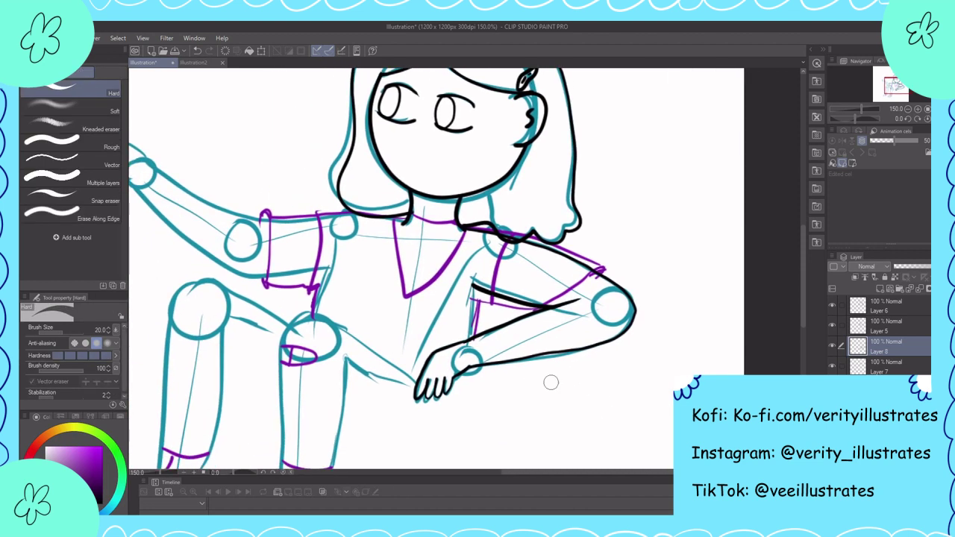
- Ink the upper and lower contours of the outstretched arm and its pointing hand with the Turnip pen
key("p")
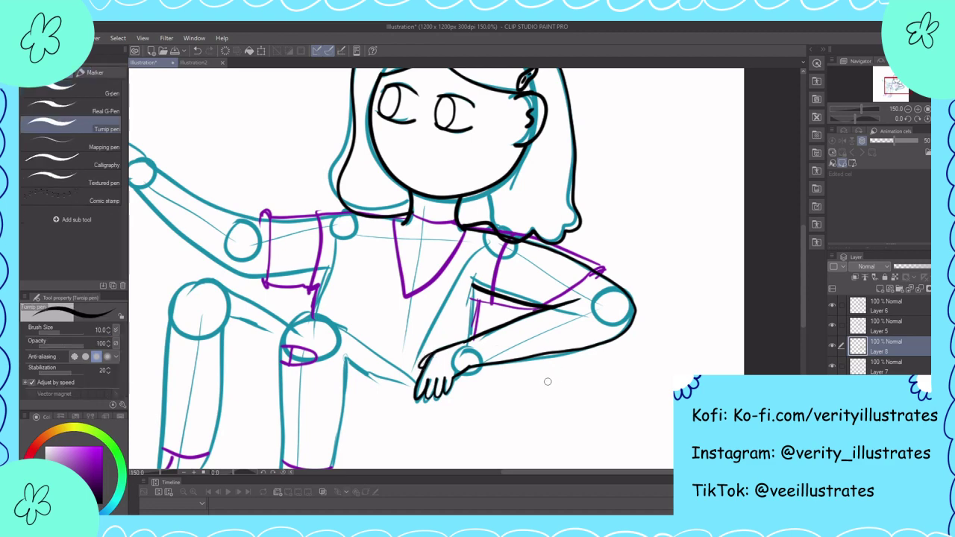
mouse_move(548, 381)
left_mouse_down()
mouse_move(622, 384)
mouse_move(712, 437)
left_mouse_up()
mouse_move(585, 276)
left_mouse_down()
mouse_move(465, 270)
mouse_move(321, 223)
left_mouse_up()
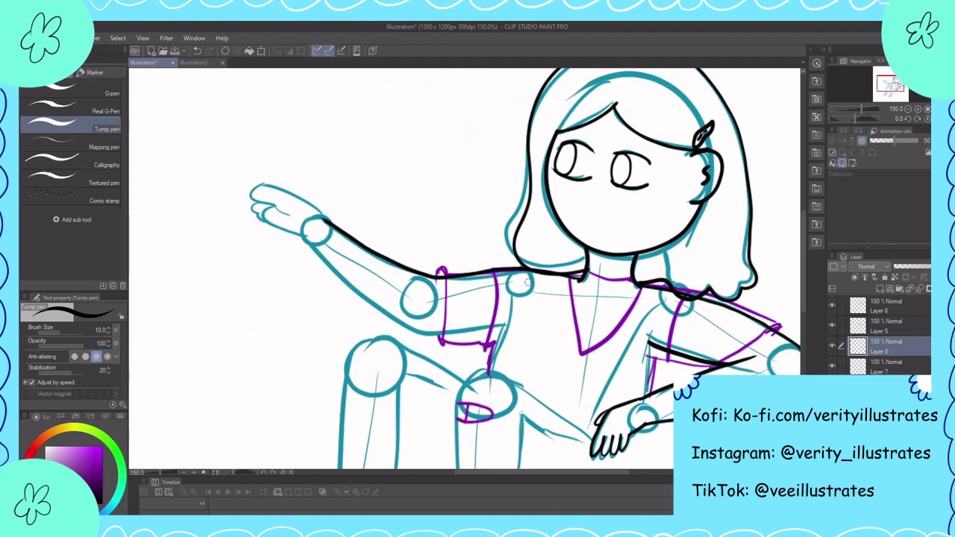
mouse_move(506, 325)
left_mouse_down()
mouse_move(344, 277)
mouse_move(311, 238)
left_mouse_up()
mouse_move(313, 239)
left_mouse_down()
mouse_move(455, 314)
mouse_move(397, 263)
mouse_move(446, 299)
mouse_move(409, 291)
mouse_move(457, 323)
left_mouse_up()
left_click_drag(397, 276, 411, 296)
- Erase the stray ink lines along the outstretched arm and wrist
key("e")
left_click_drag(459, 318, 351, 252)
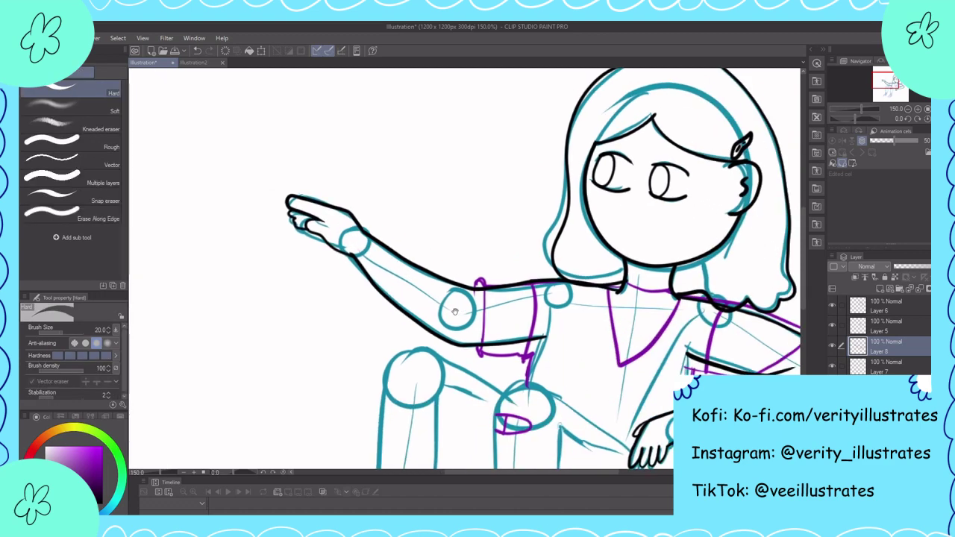
mouse_move(716, 466)
left_mouse_down()
mouse_move(593, 364)
mouse_move(628, 345)
left_mouse_up()
- On a new layer beneath the arm line art, ink the front leg's thigh, bent knee and shin, tidying overlaps with the eraser
key("p")
mouse_move(542, 375)
left_mouse_down()
mouse_move(584, 341)
mouse_move(447, 257)
mouse_move(429, 317)
left_mouse_up()
left_click(888, 365)
mouse_move(429, 317)
left_mouse_down()
mouse_move(424, 293)
mouse_move(425, 394)
mouse_move(457, 322)
mouse_move(456, 389)
mouse_move(522, 261)
mouse_move(526, 177)
left_mouse_up()
mouse_move(526, 177)
left_mouse_down()
mouse_move(421, 307)
mouse_move(496, 337)
left_mouse_up()
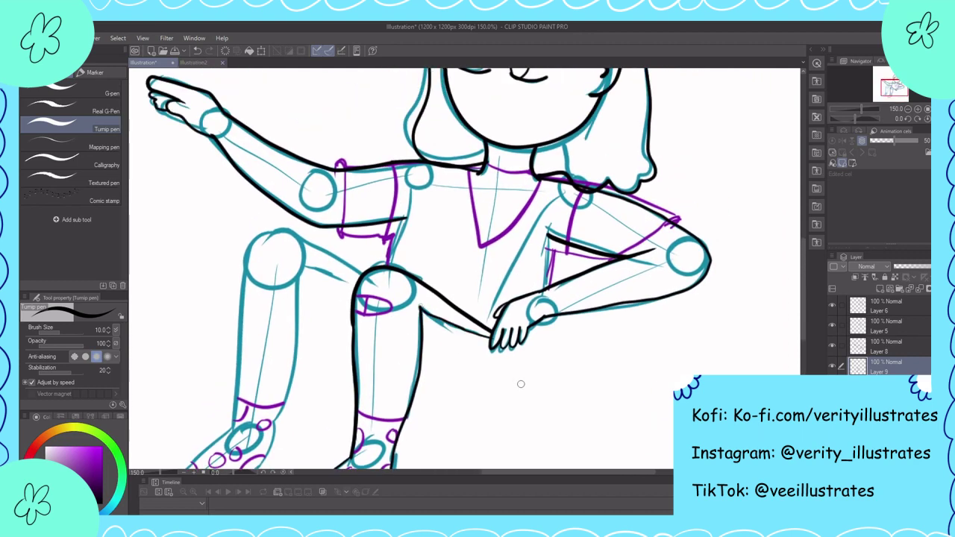
key("e")
mouse_move(518, 384)
left_mouse_down()
mouse_move(509, 375)
mouse_move(558, 291)
left_mouse_up()
- Ink the other leg's thigh, knee and shin and complete the outlines of both feet
key("p")
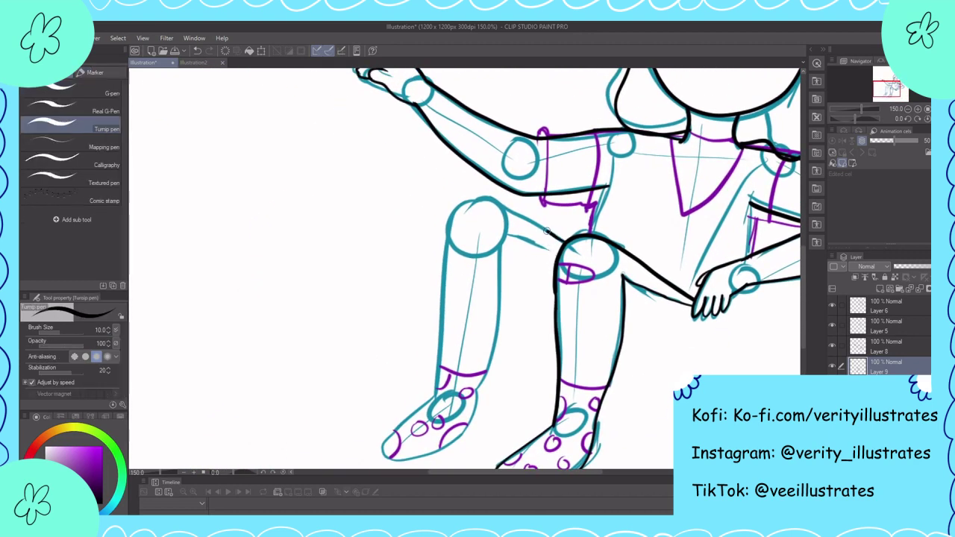
mouse_move(556, 247)
left_mouse_down()
mouse_move(447, 198)
mouse_move(529, 226)
mouse_move(440, 351)
mouse_move(434, 399)
mouse_move(502, 234)
mouse_move(487, 377)
mouse_move(516, 285)
left_mouse_up()
key("ctrl+z")
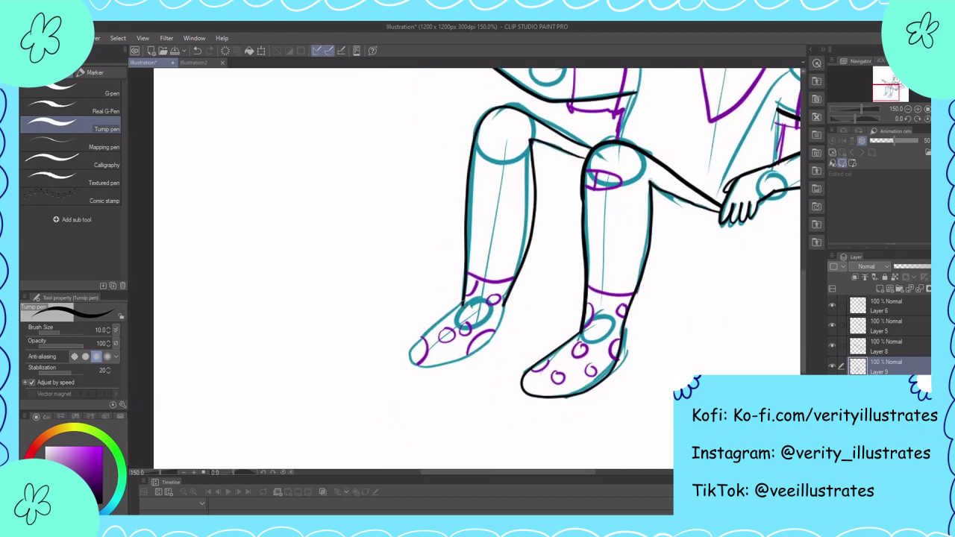
mouse_move(464, 302)
left_mouse_down()
mouse_move(495, 373)
mouse_move(412, 362)
mouse_move(507, 302)
left_mouse_up()
key("ctrl+z")
key("ctrl+z")
mouse_move(410, 349)
left_mouse_down()
mouse_move(489, 367)
mouse_move(507, 301)
left_mouse_up()
left_click_drag(644, 404, 635, 423)
mouse_move(498, 326)
left_mouse_down()
mouse_move(403, 388)
mouse_move(457, 323)
mouse_move(407, 387)
left_mouse_up()
key("ctrl+z")
- Show the box to check the pose, merge the arm and leg line layers, and hide the box again
scroll(596, 396, "down", 2)
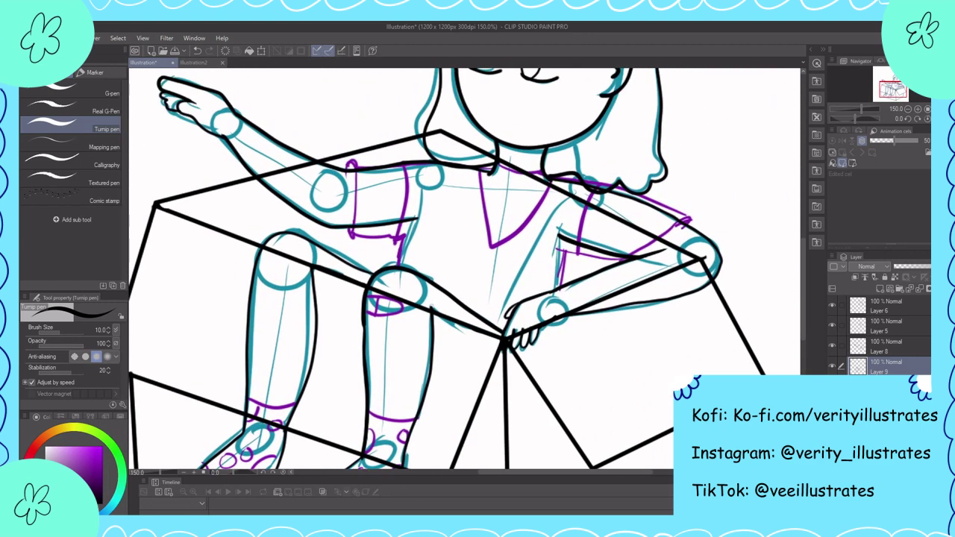
scroll(462, 269, "down", 3)
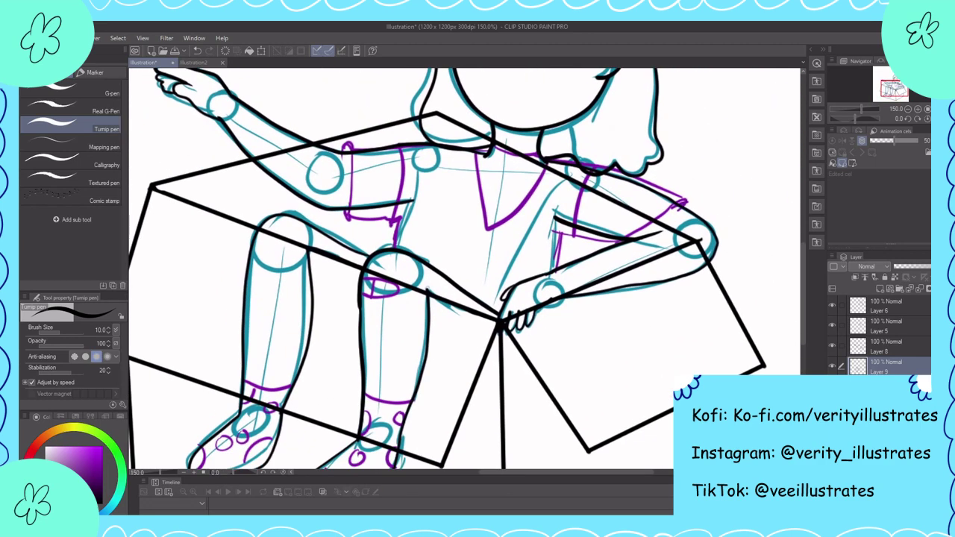
scroll(463, 268, "up", 3)
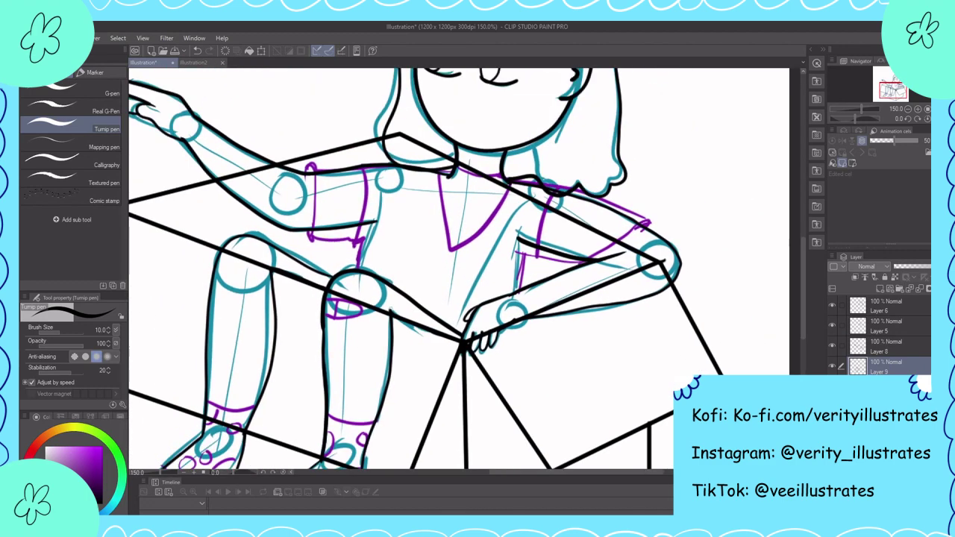
left_click(831, 344)
left_click(833, 326)
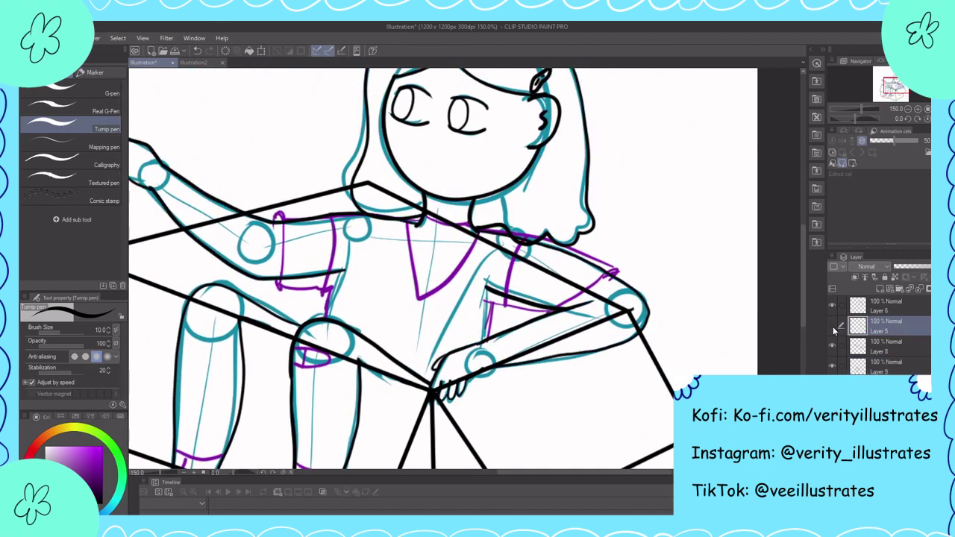
key("ctrl+e")
left_click(832, 366)
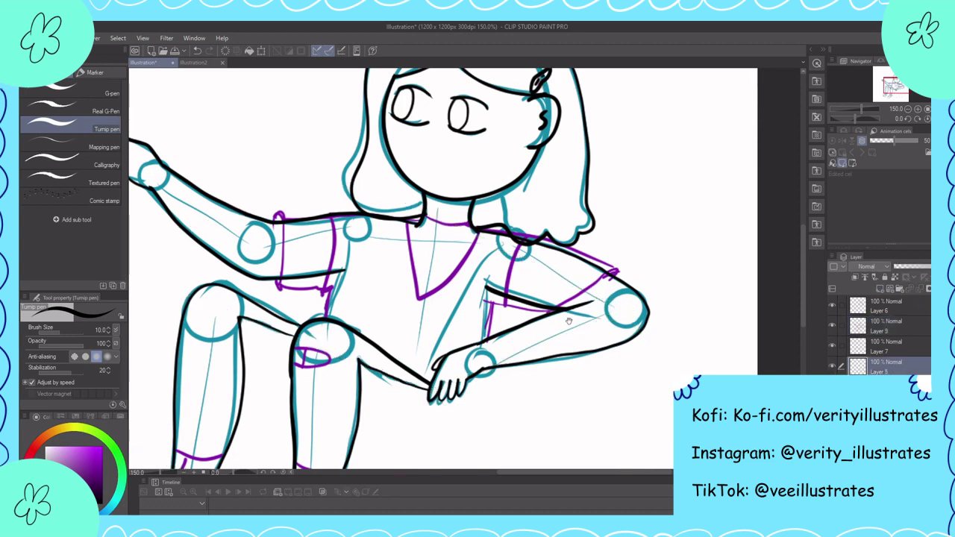
- On Layer 5 below the body line art, ink the shirt's V-neck collar, both sleeves and sides
left_click_drag(568, 321, 528, 343)
mouse_move(580, 288)
left_mouse_down()
mouse_move(512, 330)
mouse_move(451, 327)
mouse_move(445, 362)
left_mouse_up()
mouse_move(573, 291)
left_mouse_down()
mouse_move(443, 249)
mouse_move(492, 271)
mouse_move(422, 344)
left_mouse_up()
mouse_move(433, 262)
left_mouse_down()
mouse_move(479, 268)
mouse_move(417, 296)
mouse_move(431, 342)
left_mouse_up()
mouse_move(338, 253)
left_mouse_down()
mouse_move(502, 286)
mouse_move(451, 291)
mouse_move(448, 361)
mouse_move(504, 365)
left_mouse_up()
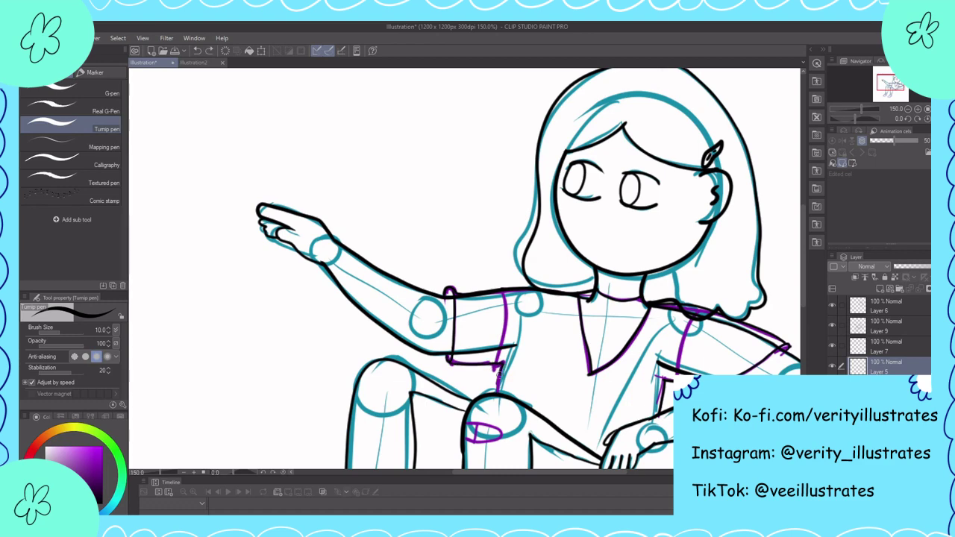
mouse_move(686, 499)
left_mouse_down()
mouse_move(555, 390)
mouse_move(607, 378)
left_mouse_up()
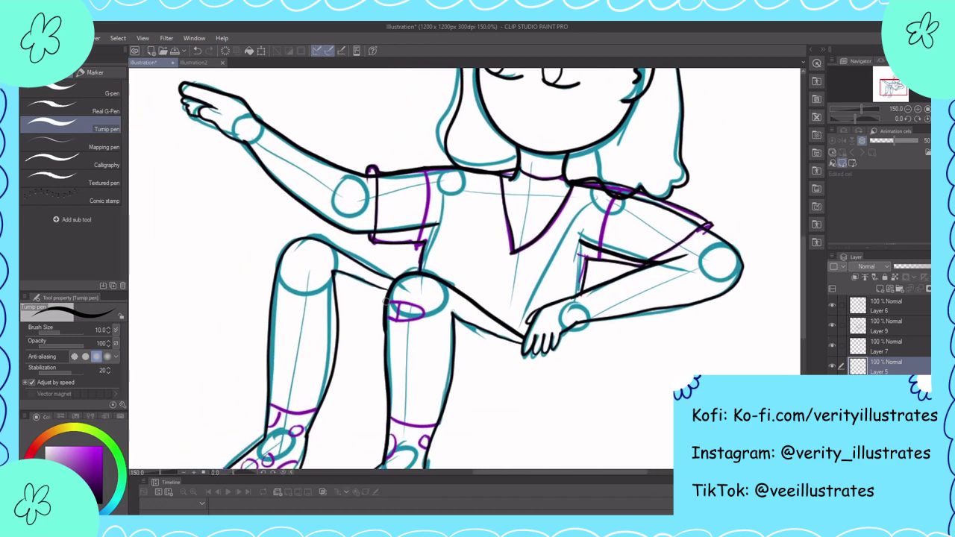
- Ink the dotted bandage on the front knee and the cuff and polka dots of that leg's sock
mouse_move(389, 302)
left_mouse_down()
mouse_move(429, 323)
mouse_move(389, 321)
mouse_move(401, 322)
mouse_move(456, 225)
left_mouse_up()
left_click_drag(431, 335, 499, 344)
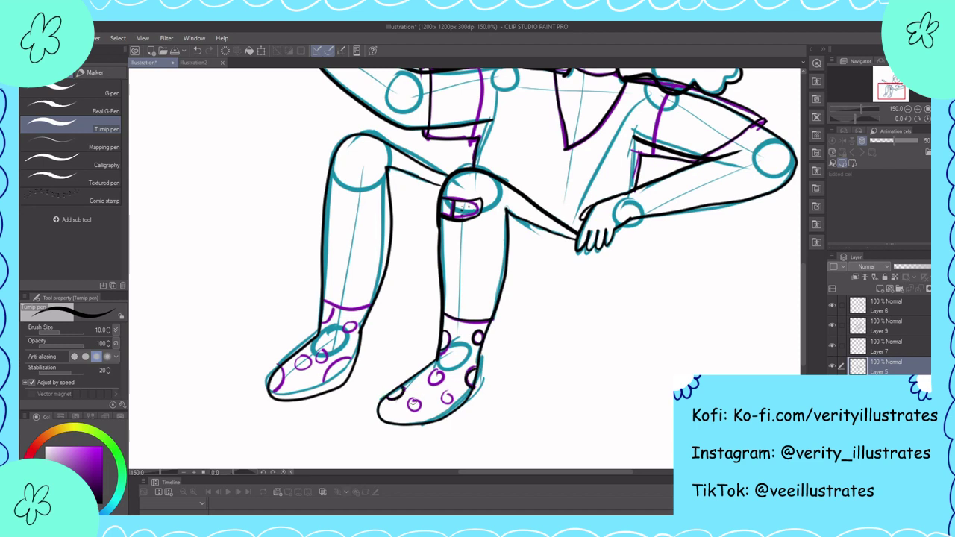
left_click_drag(450, 411, 556, 419)
- Ink the cuff and polka dots of the sock on the other leg
left_click_drag(427, 312, 464, 317)
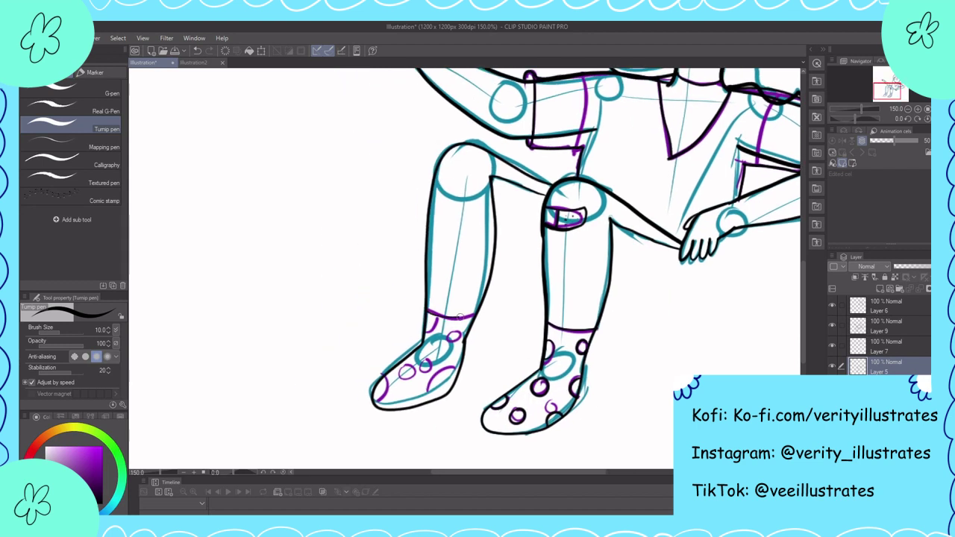
key("ctrl+z")
left_click_drag(448, 379, 450, 381)
mouse_move(381, 378)
left_mouse_down()
mouse_move(408, 365)
mouse_move(411, 395)
left_mouse_up()
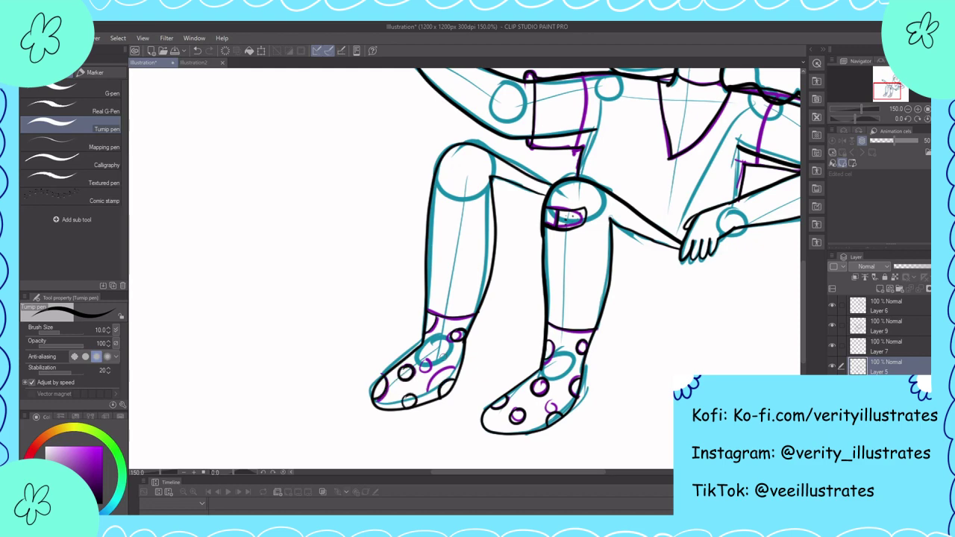
left_click_drag(438, 361, 441, 364)
- Hide the blue pose sketch layer and the purple clothing sketch layer
left_click_drag(522, 224, 257, 371)
scroll(880, 336, "down", 1)
left_click(832, 328)
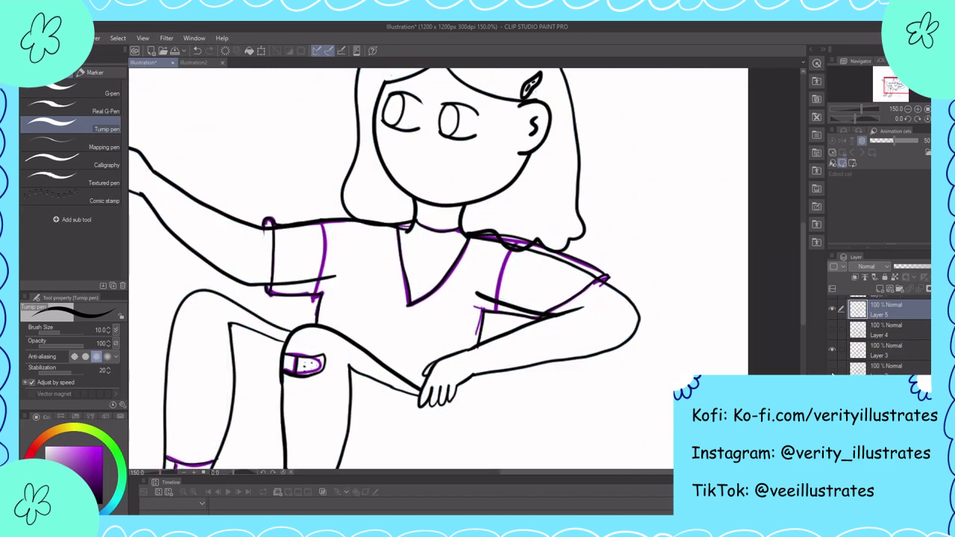
scroll(881, 336, "up", 1)
- On Layer 9, erase the arm and shoulder lines that show through the shirt and sleeves
key("e")
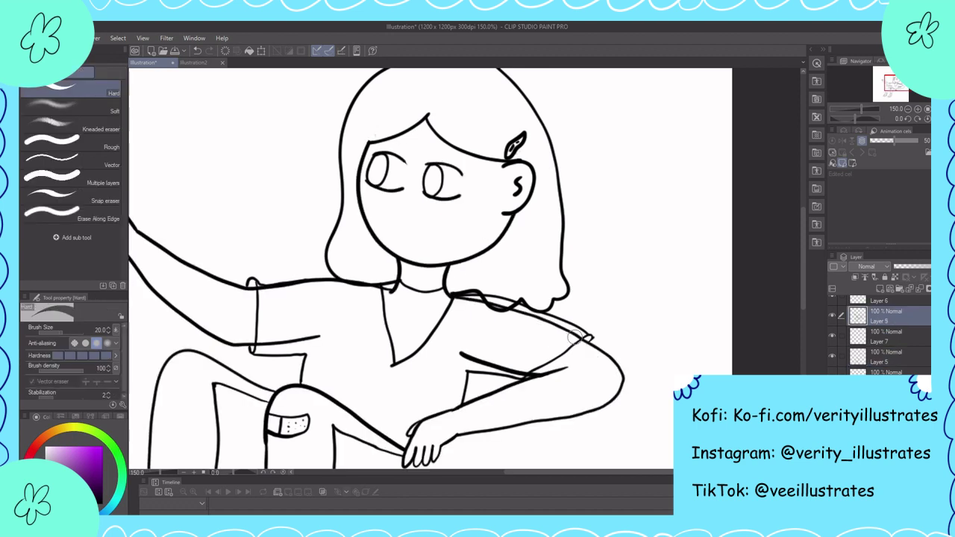
mouse_move(575, 337)
left_mouse_down()
mouse_move(498, 303)
mouse_move(453, 298)
left_mouse_up()
left_click_drag(541, 374, 499, 356)
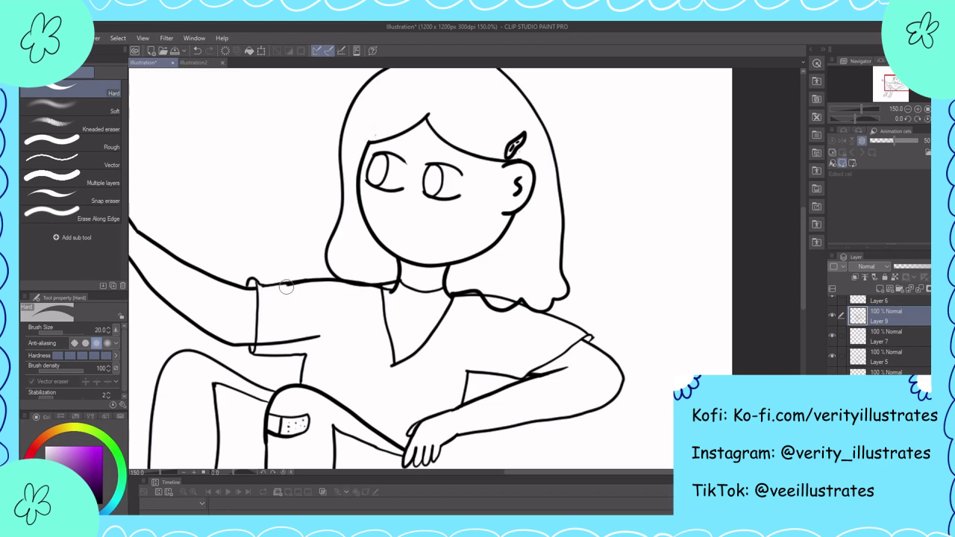
left_click_drag(256, 345, 321, 337)
scroll(566, 351, "down", 5)
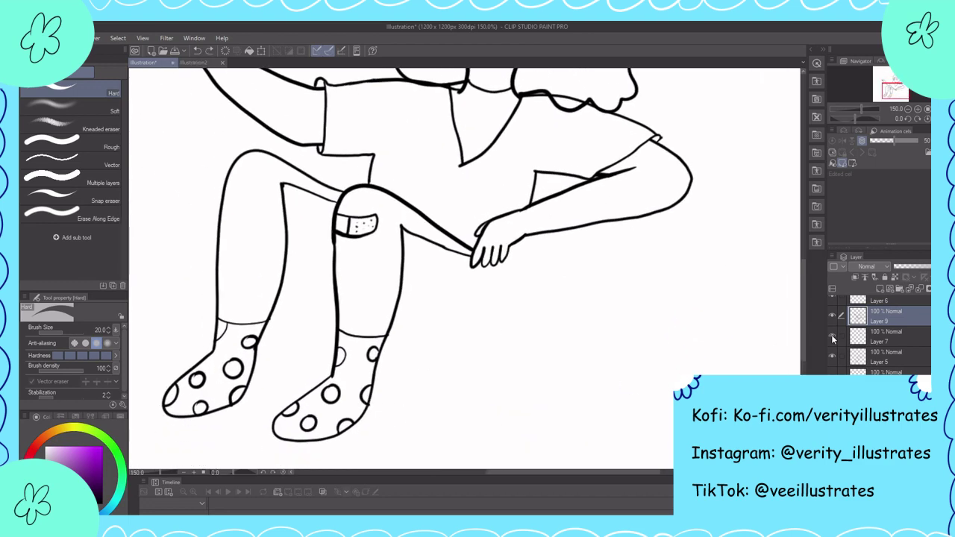
- Show the box layer and erase its lines crossing the hair, neck, shirt and bent arm
left_click(880, 357)
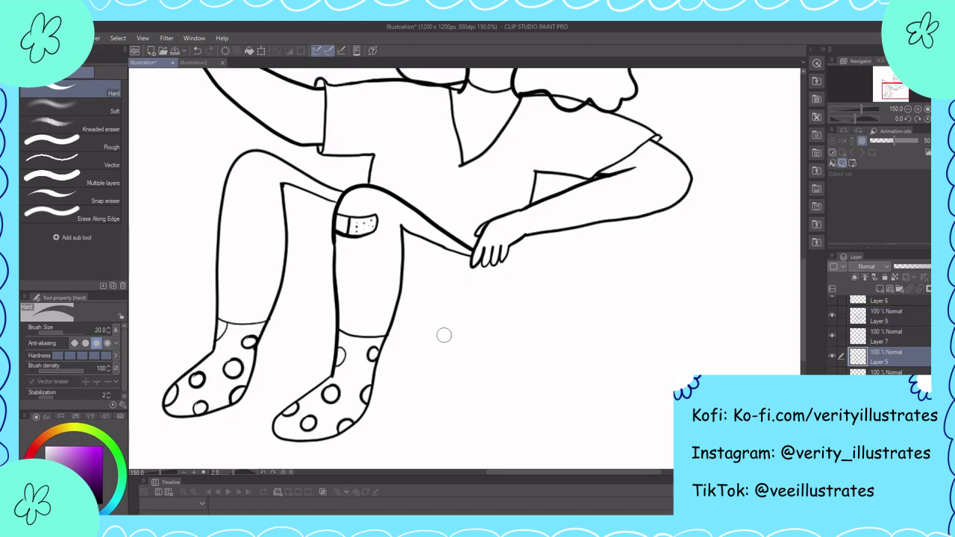
scroll(485, 365, "up", 3)
scroll(575, 344, "down", 2)
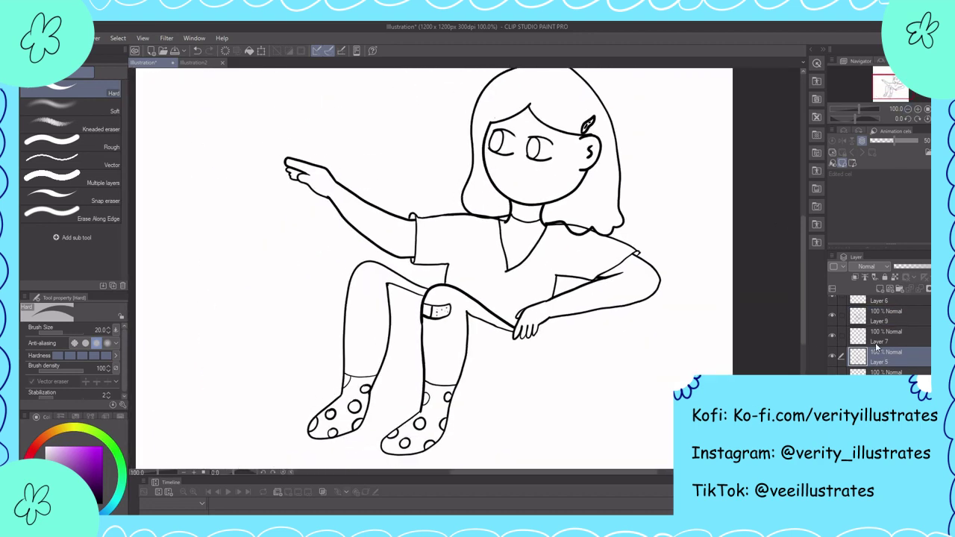
left_click(884, 372)
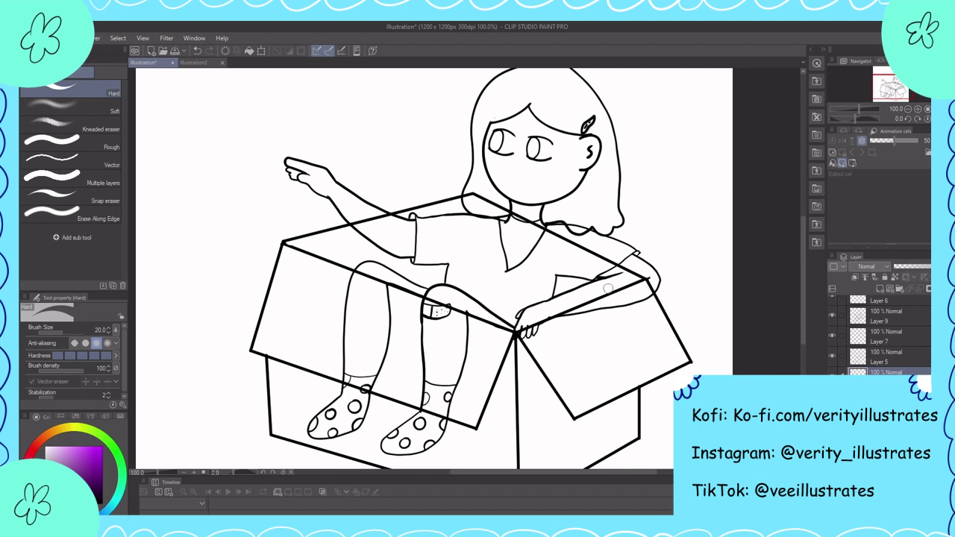
left_click_drag(474, 195, 608, 257)
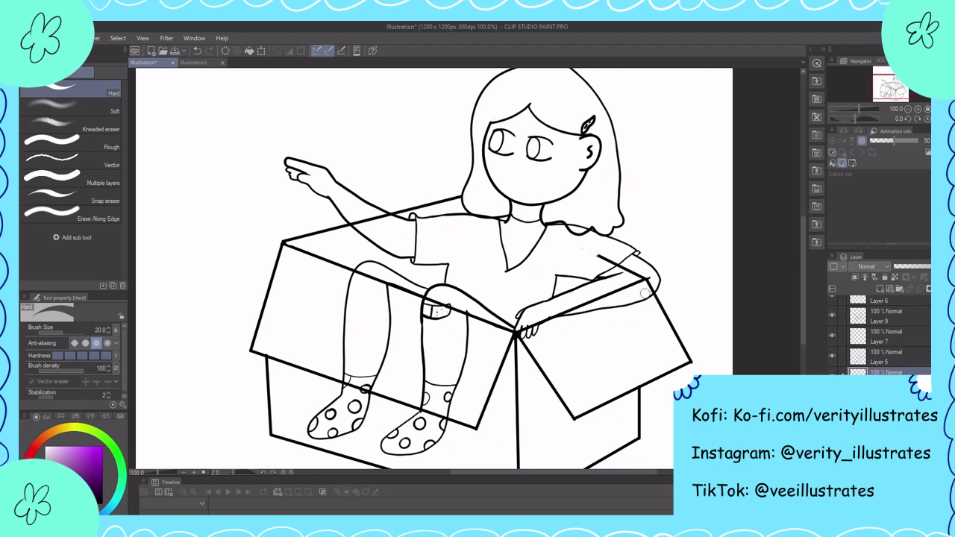
mouse_move(574, 307)
left_mouse_down()
mouse_move(651, 292)
mouse_move(589, 250)
left_mouse_up()
left_click_drag(612, 346, 648, 330)
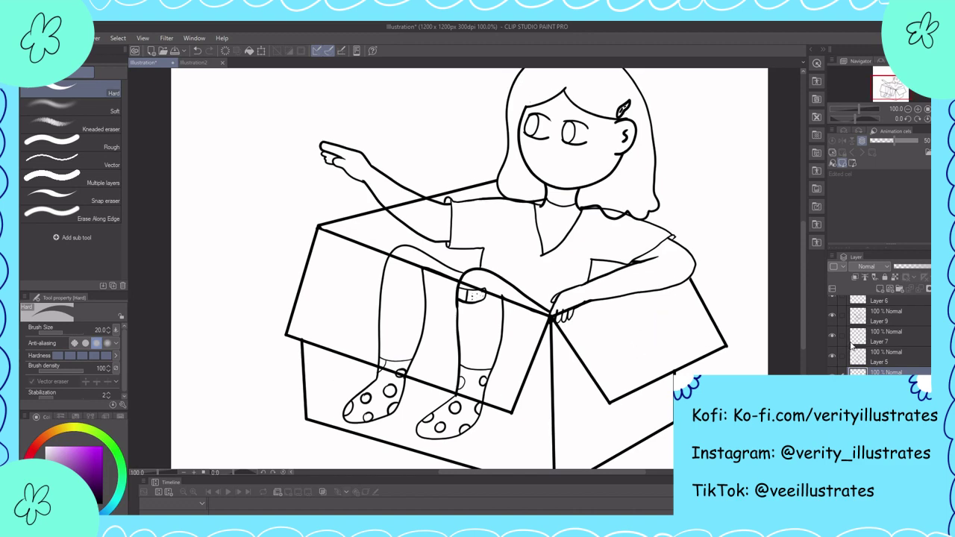
- Erase the fingertips below the box edge on Layer 9 and the box rim lines crossing the knees on the box layer
left_click(866, 316)
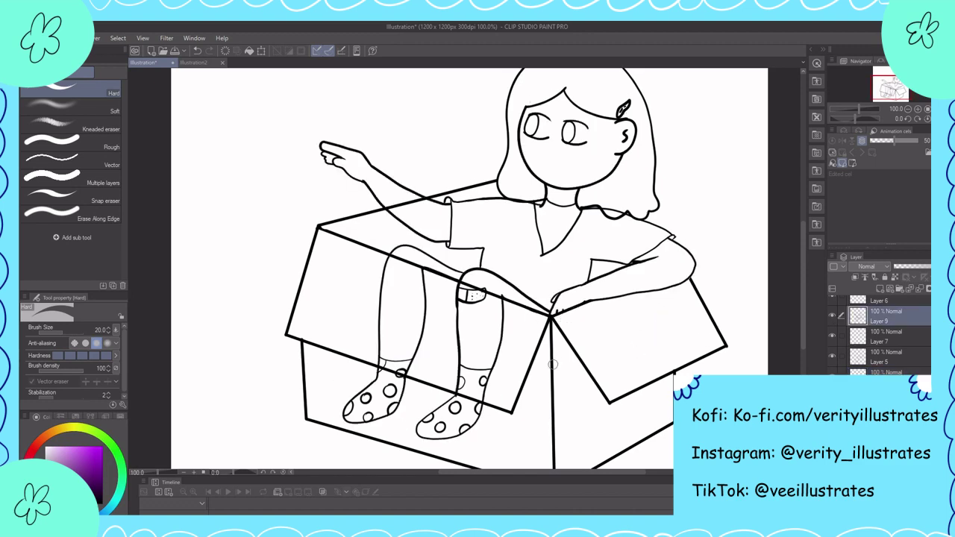
left_click_drag(552, 364, 586, 371)
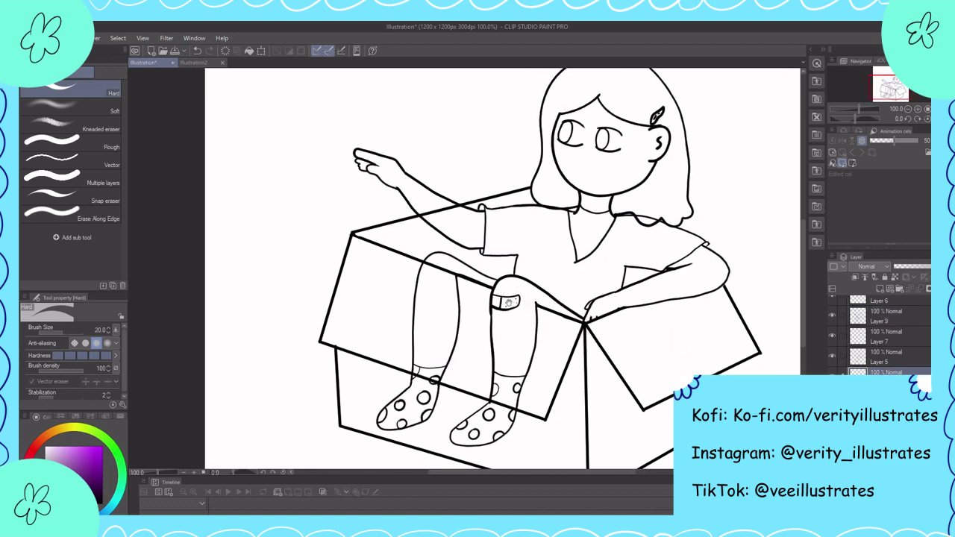
left_click_drag(507, 301, 619, 371)
- Draw a small zigzag crease mark on each knee with the Turnip pen on Layer 9
left_click(884, 317)
key("p")
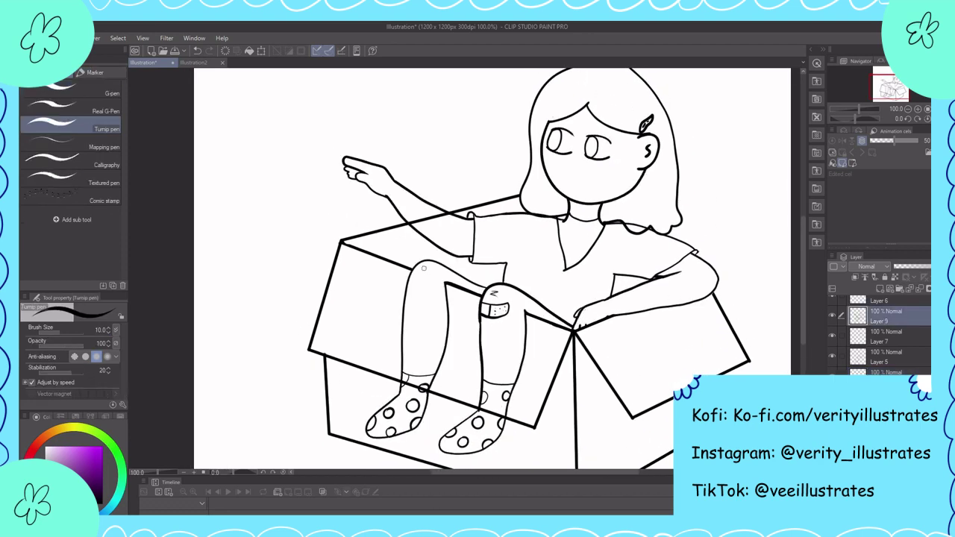
left_click_drag(583, 354, 592, 308)
- Erase the box flap lines that cross the ankles and socks, working on the box layer
left_click(883, 372)
key("e")
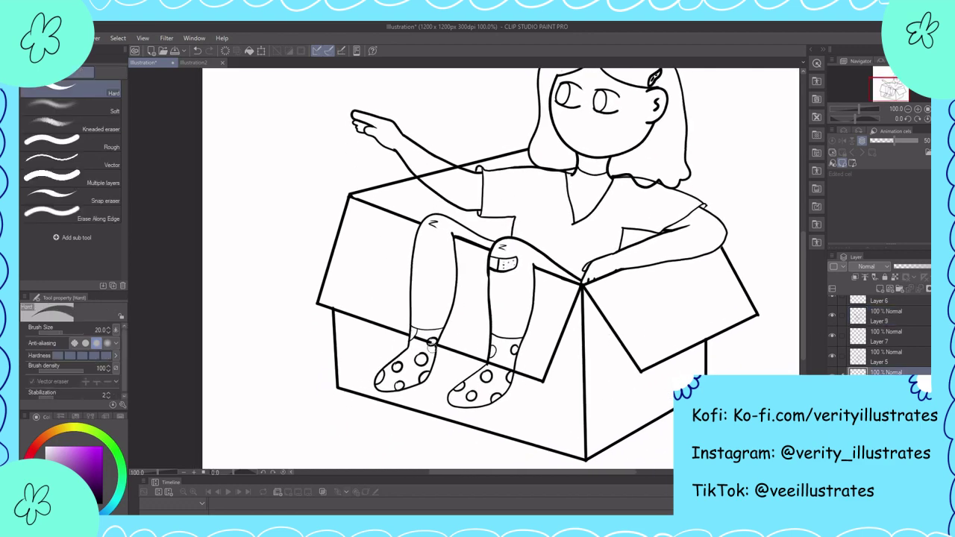
mouse_move(431, 344)
left_mouse_down()
mouse_move(491, 352)
mouse_move(367, 522)
left_mouse_up()
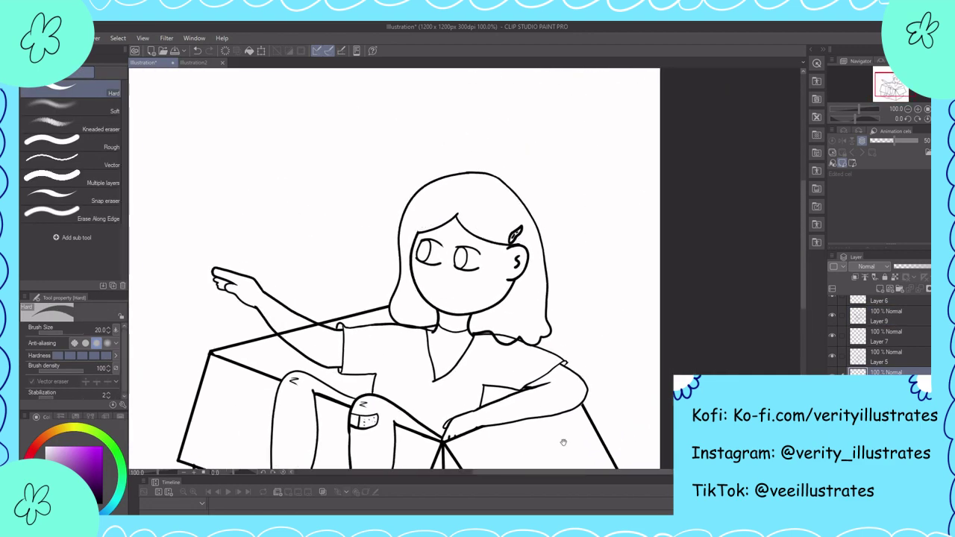
- Erase the stray hair line overlapping the shirt at the bent arm's shoulder on Layer 6
left_click(876, 302)
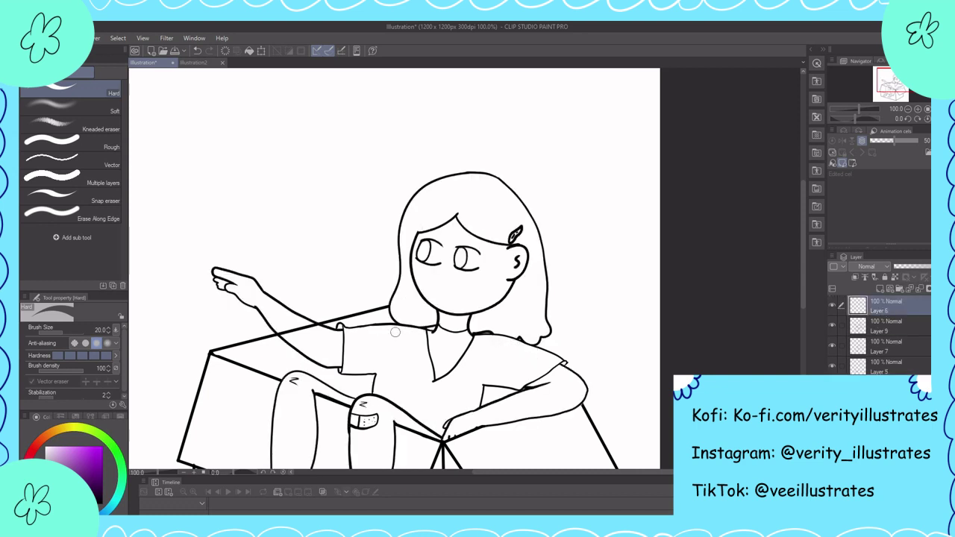
left_click_drag(559, 397, 591, 388)
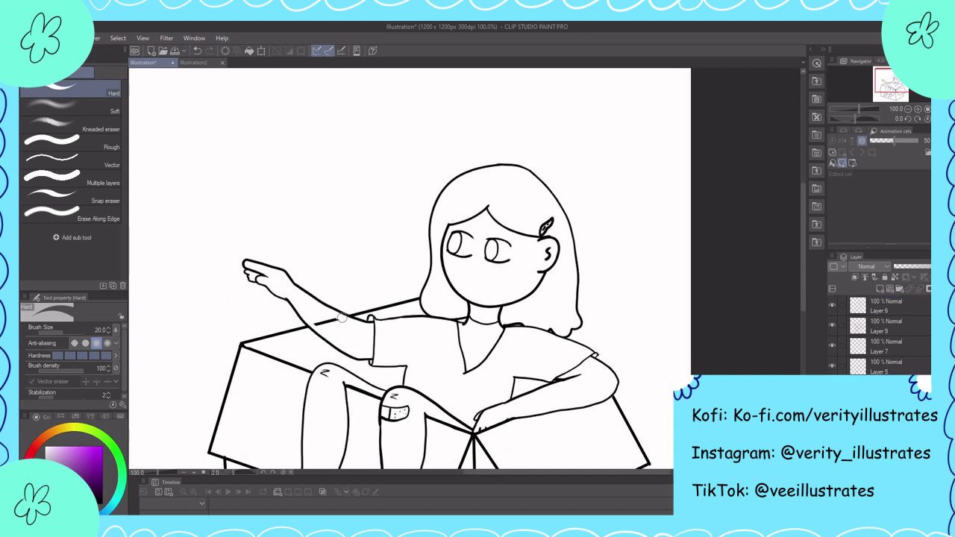
scroll(604, 365, "down", 3)
scroll(597, 336, "down", 2)
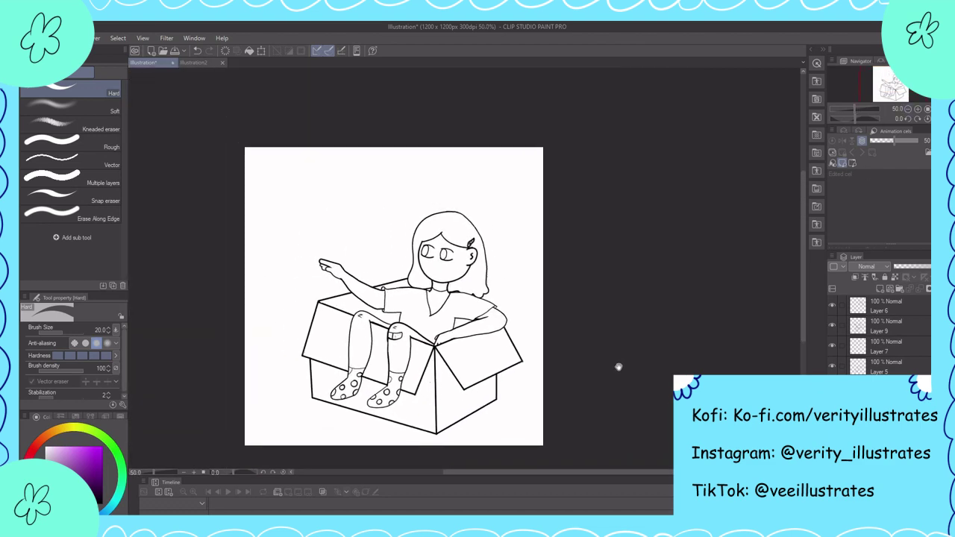
left_click_drag(614, 373, 632, 375)
- Toggle Layer 6 and Layer 5 to check their contents, and draw a short hem line across each thigh on Layer 5 with the Turnip pen
left_click(833, 305)
left_click(833, 305)
left_click(833, 305)
left_click(832, 305)
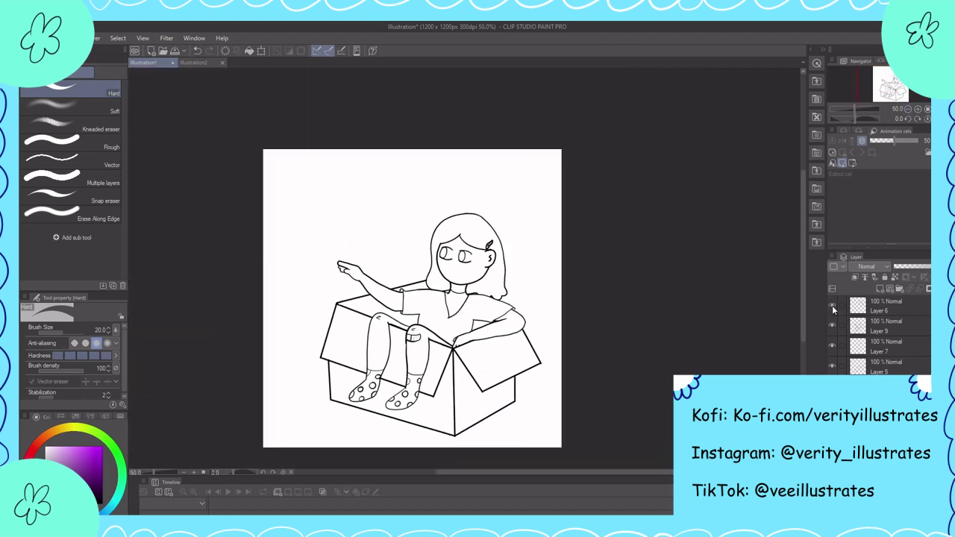
left_click(833, 366)
left_click(832, 367)
left_click(865, 366)
scroll(505, 215, "up", 5)
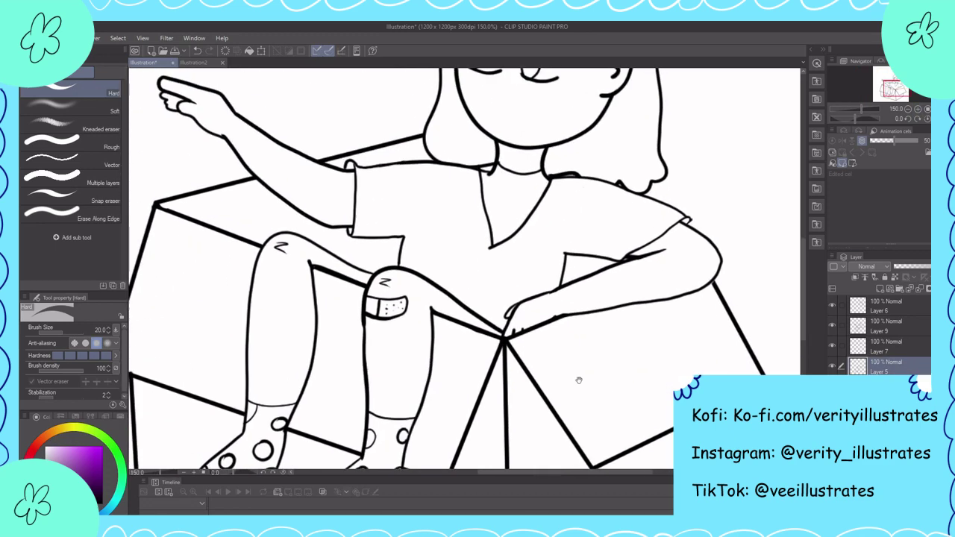
key("p")
left_click_drag(481, 338, 486, 354)
scroll(618, 347, "down", 3)
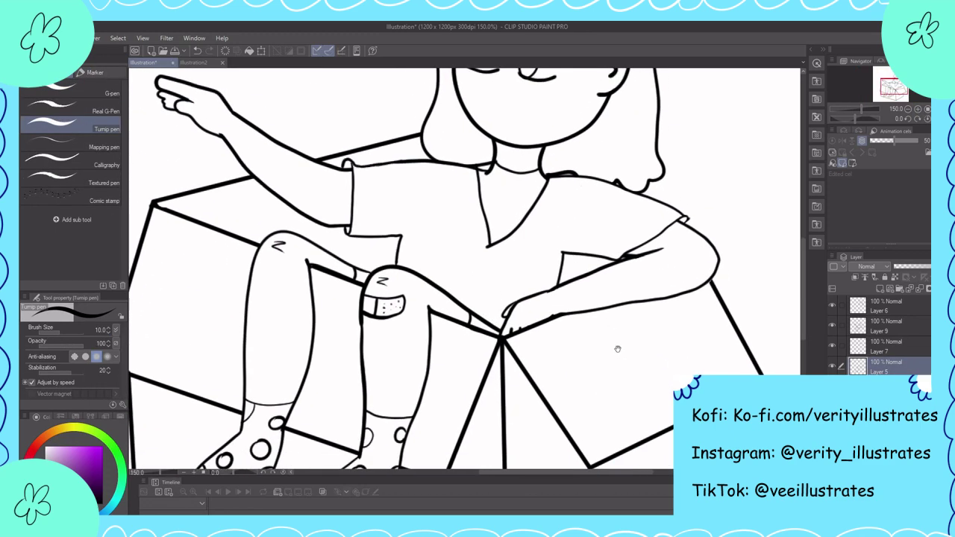
left_click_drag(635, 341, 593, 353)
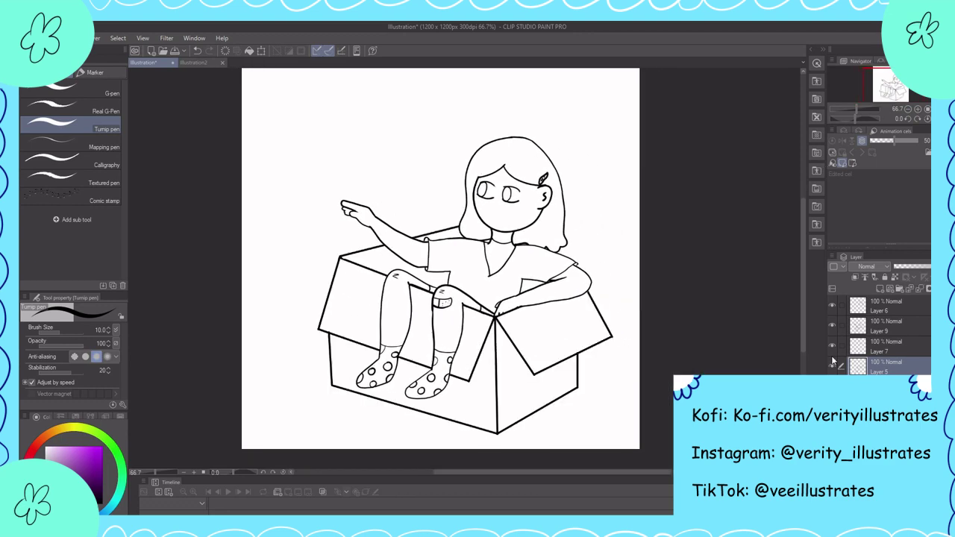
- On the layer below the box layer, draw two curved leaves behind the head and shoulder and a tulip bloom beside the hair
scroll(927, 306, "down", 1)
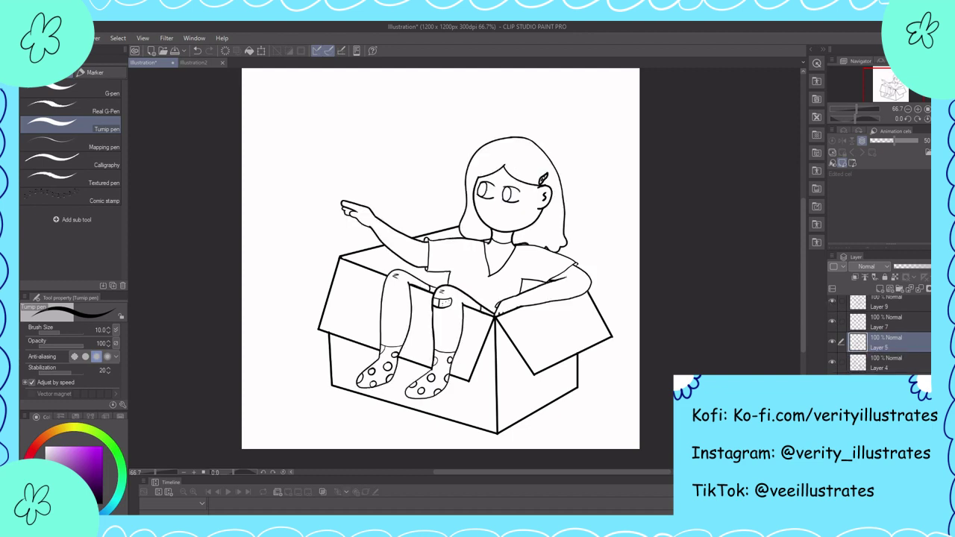
mouse_move(574, 247)
left_mouse_down()
mouse_move(558, 305)
mouse_move(620, 305)
left_mouse_up()
left_click_drag(550, 302, 620, 306)
mouse_move(540, 327)
left_mouse_down()
mouse_move(595, 300)
mouse_move(573, 338)
mouse_move(572, 222)
left_mouse_up()
mouse_move(508, 280)
left_mouse_down()
mouse_move(572, 221)
mouse_move(563, 227)
left_mouse_up()
mouse_move(431, 267)
left_mouse_down()
mouse_move(535, 259)
mouse_move(549, 274)
left_mouse_up()
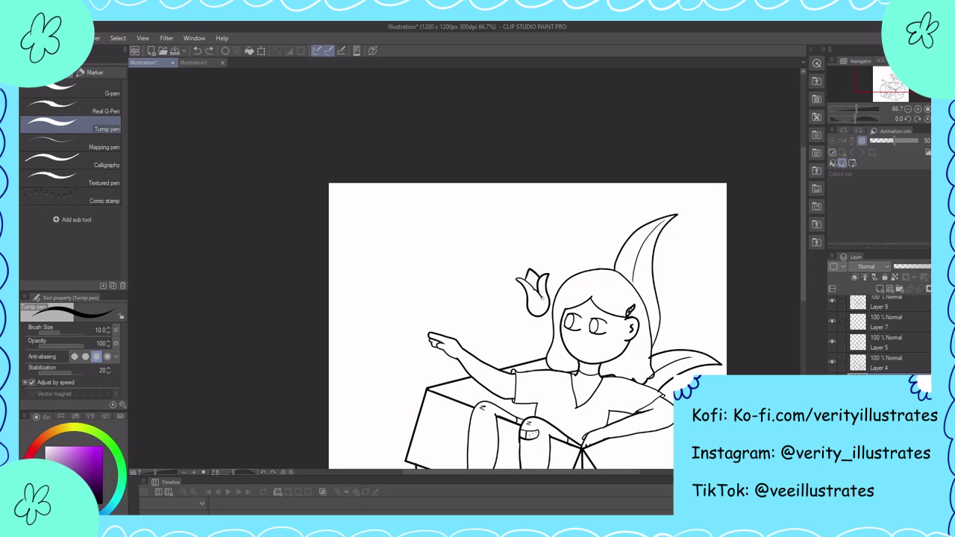
- Add a stem to the tulip beside the hair and draw a second tulip with its stem at the pointing hand
left_click_drag(549, 333, 549, 307)
left_click_drag(536, 292, 544, 334)
mouse_move(436, 334)
left_mouse_down()
mouse_move(433, 293)
mouse_move(493, 335)
mouse_move(460, 282)
mouse_move(515, 317)
left_mouse_up()
left_click_drag(510, 276, 510, 324)
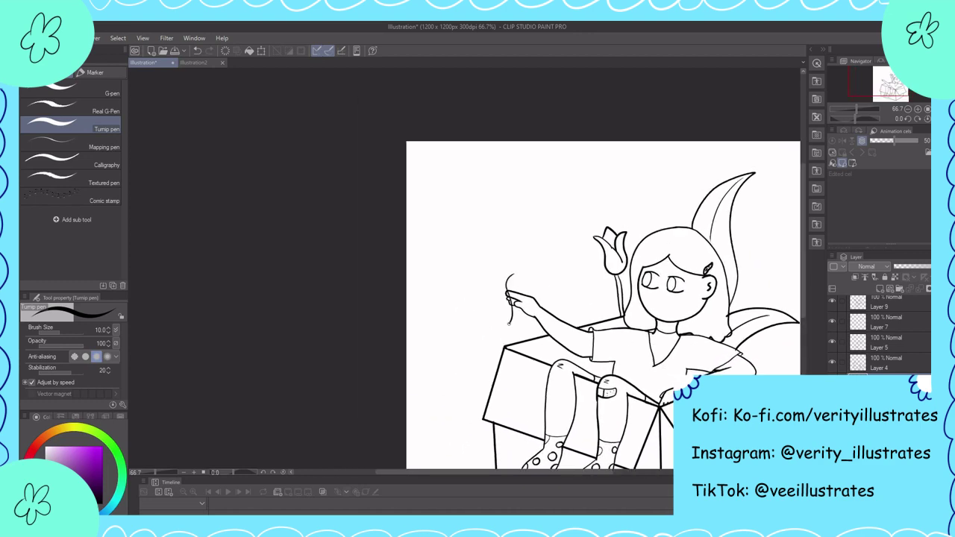
left_click_drag(488, 284, 505, 311)
left_click_drag(562, 213, 572, 150)
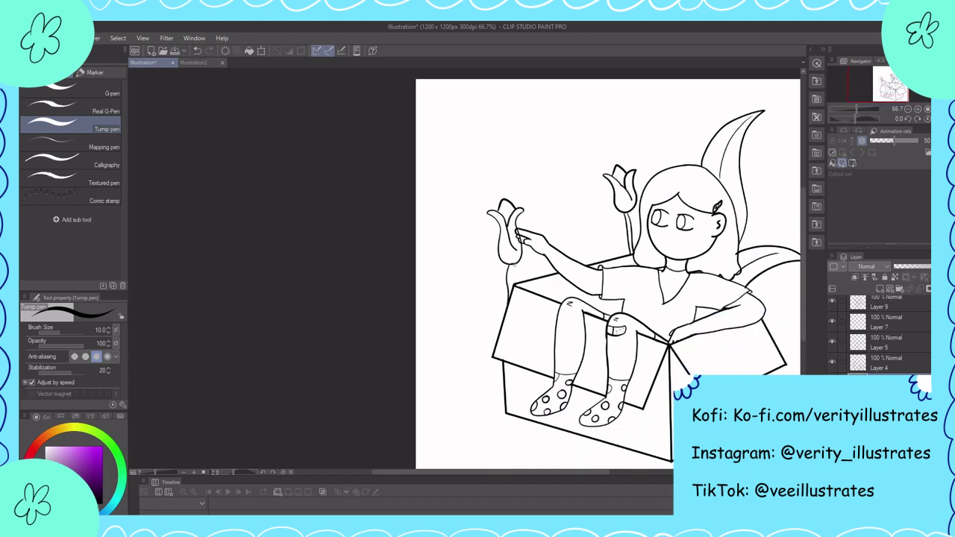
left_click_drag(562, 224, 420, 282)
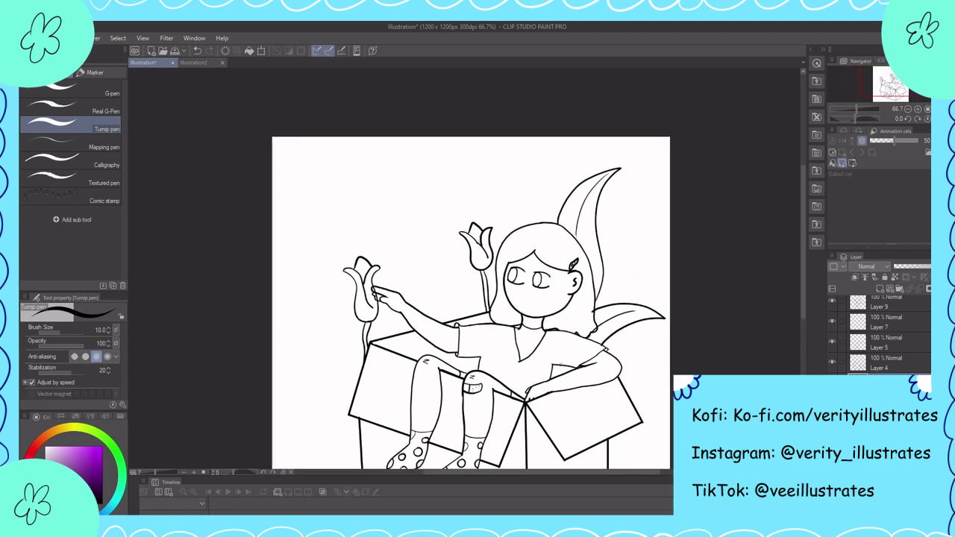
- Draw a tall curved leaf with a midrib behind the outstretched arm
left_click_drag(392, 239, 414, 332)
left_click_drag(381, 218, 440, 329)
mouse_move(401, 238)
left_mouse_down()
mouse_move(459, 203)
mouse_move(460, 222)
left_mouse_up()
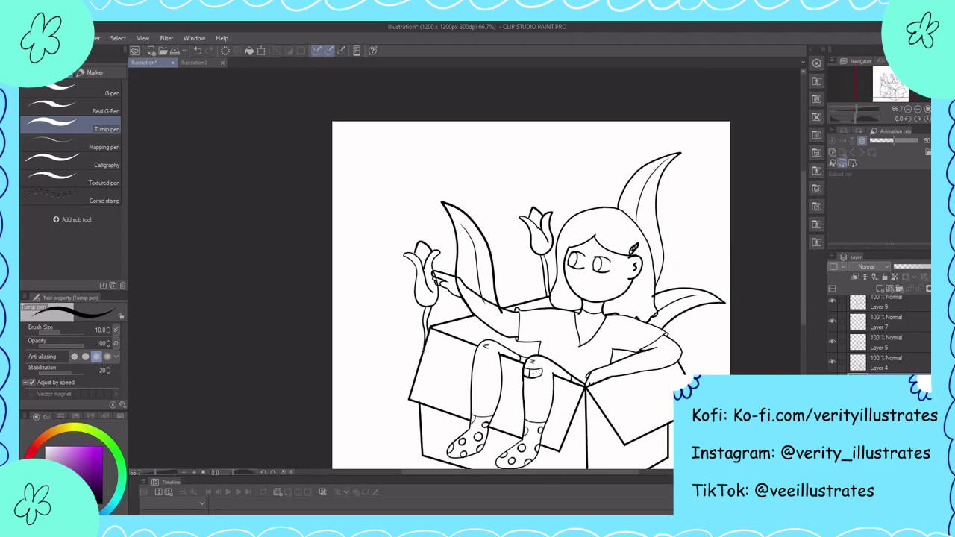
- Draw small leaves behind the box's back edge and a bumpy bush with dash marks on each side of the box
mouse_move(424, 349)
left_mouse_down()
mouse_move(356, 278)
mouse_move(405, 317)
left_mouse_up()
mouse_move(492, 299)
left_mouse_down()
mouse_move(358, 254)
mouse_move(350, 321)
mouse_move(380, 285)
mouse_move(403, 320)
left_mouse_up()
left_click_drag(389, 299, 388, 324)
mouse_move(561, 375)
left_mouse_down()
mouse_move(541, 361)
mouse_move(554, 338)
mouse_move(562, 356)
mouse_move(660, 348)
left_mouse_up()
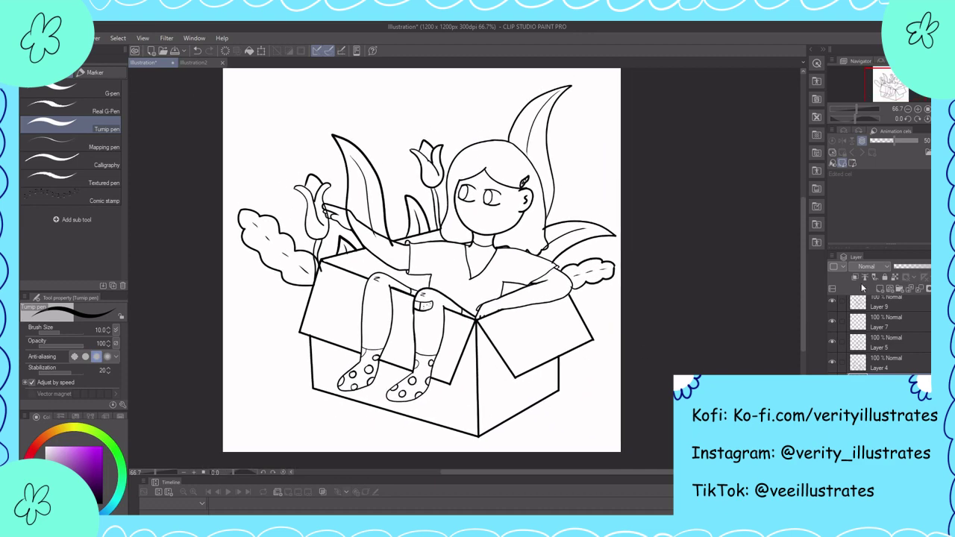
- Draw the ground line behind the plants, and erase the background lines overlapping the bushes, arm and box
mouse_move(221, 255)
left_mouse_down()
mouse_move(387, 235)
mouse_move(621, 237)
left_mouse_up()
mouse_move(600, 247)
left_mouse_down()
mouse_move(660, 278)
mouse_move(470, 278)
left_mouse_up()
key("e")
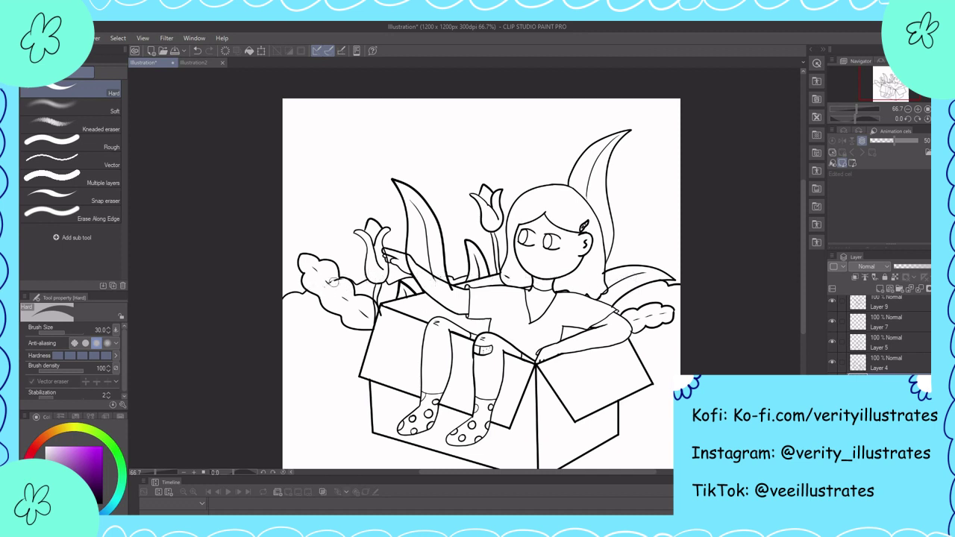
left_click_drag(389, 304, 374, 308)
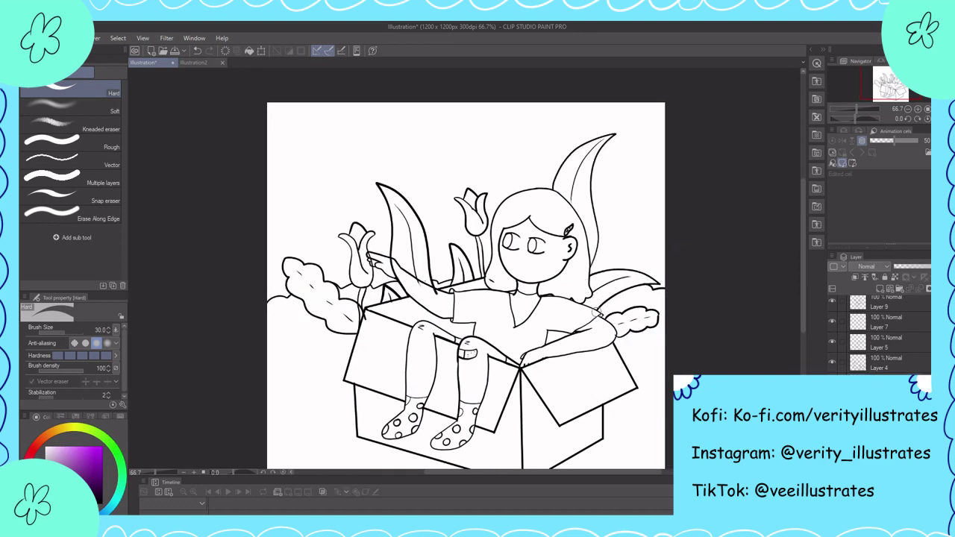
left_click_drag(418, 284, 461, 310)
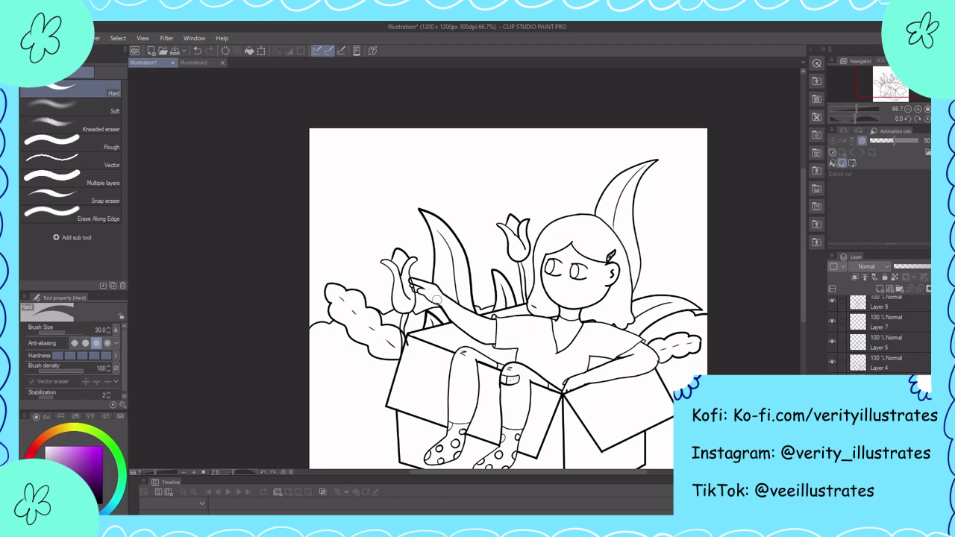
left_click_drag(494, 340, 525, 345)
left_click_drag(440, 350, 426, 409)
- Erase the irises on Layer 7 and redraw them as ovals with the Turnip pen
left_click(832, 305)
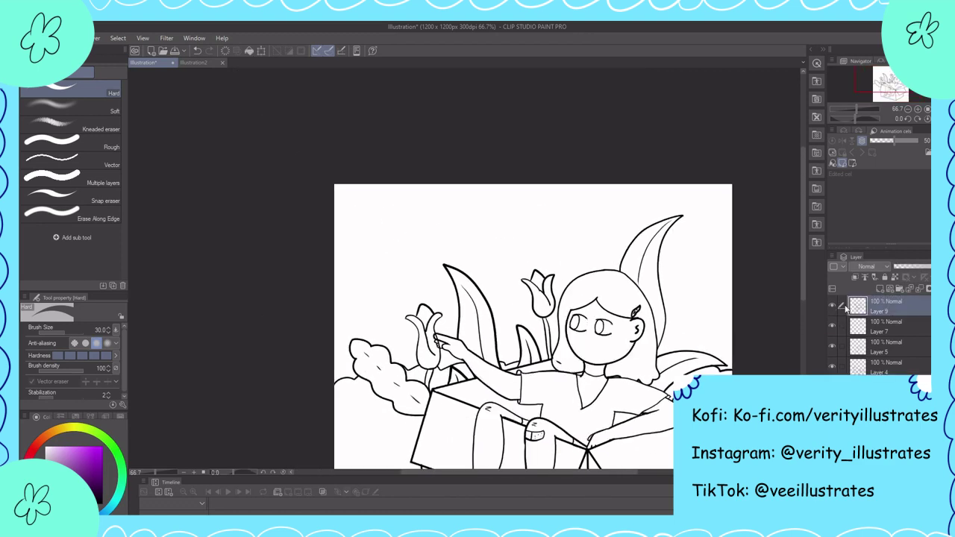
left_click_drag(743, 493, 581, 451)
left_click(888, 326)
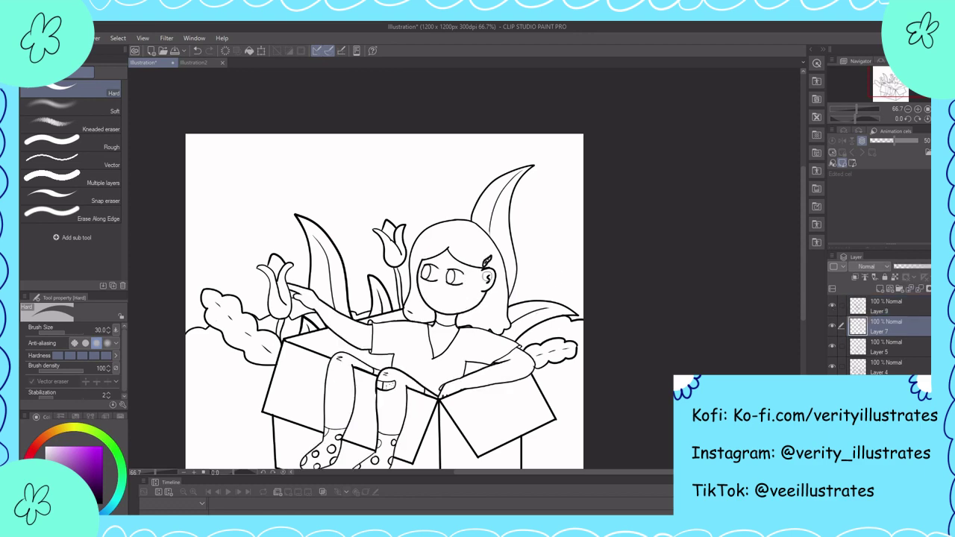
left_click_drag(858, 109, 897, 119)
left_click_drag(892, 83, 887, 84)
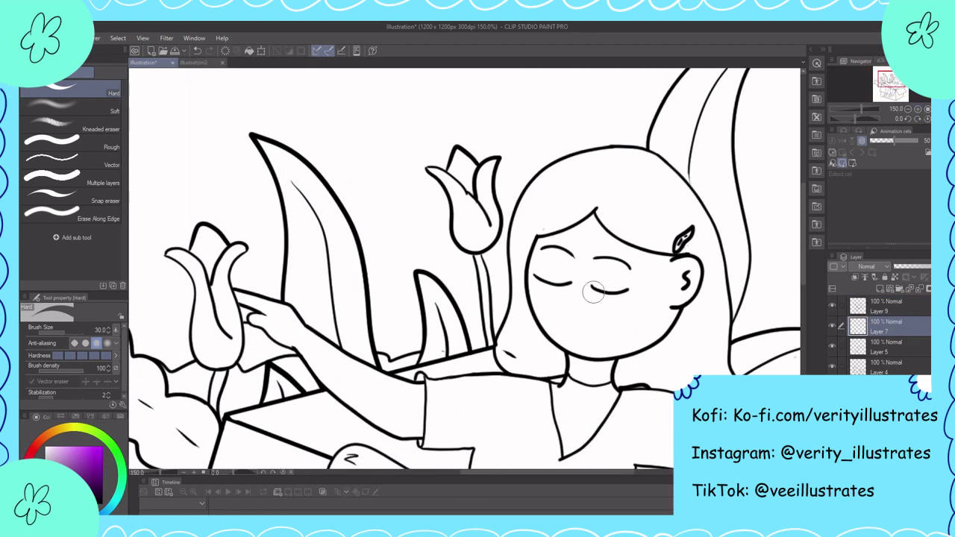
key("p")
mouse_move(543, 249)
left_mouse_down()
mouse_move(604, 259)
mouse_move(605, 278)
left_mouse_up()
mouse_move(656, 373)
left_mouse_down()
mouse_move(619, 311)
mouse_move(631, 373)
mouse_move(639, 317)
left_mouse_up()
scroll(631, 350, "down", 4)
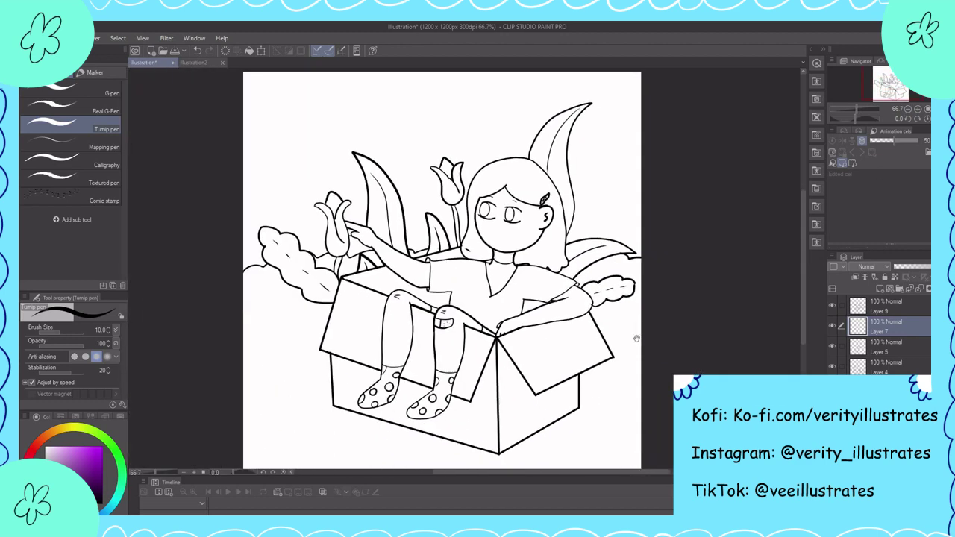
left_click_drag(654, 359, 631, 389)
- Draw a choker with short vertical marks around the neck on Layer 5
scroll(632, 386, "up", 4)
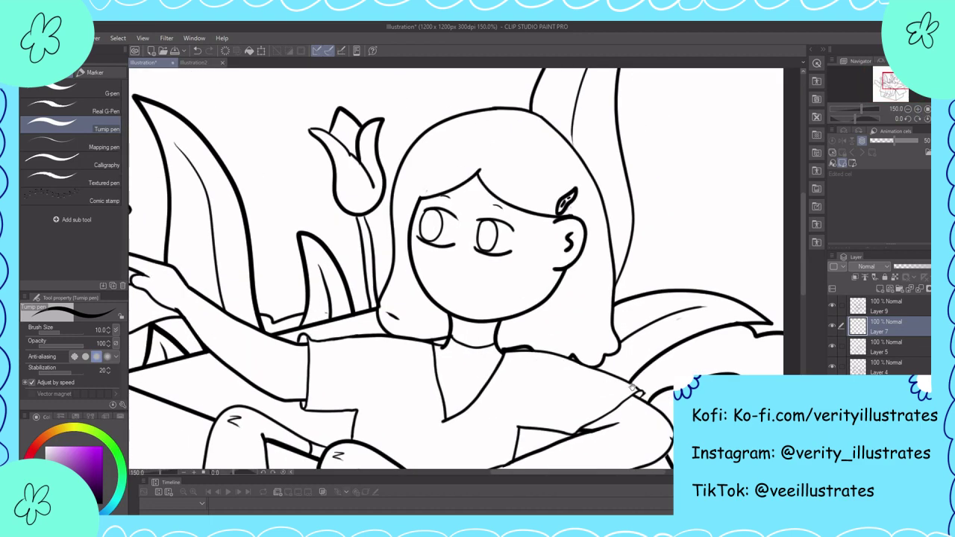
left_click(889, 345)
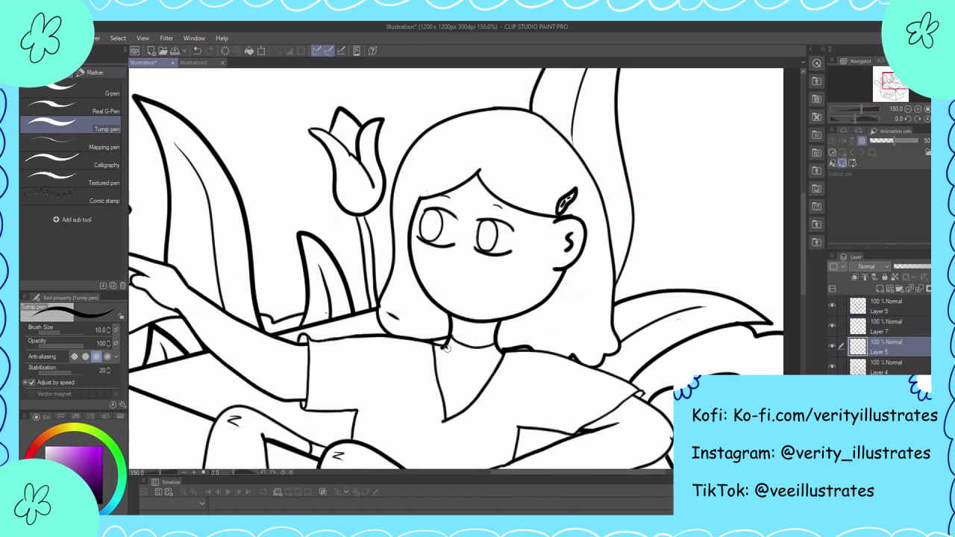
left_click_drag(445, 347, 495, 346)
left_click_drag(518, 375, 501, 423)
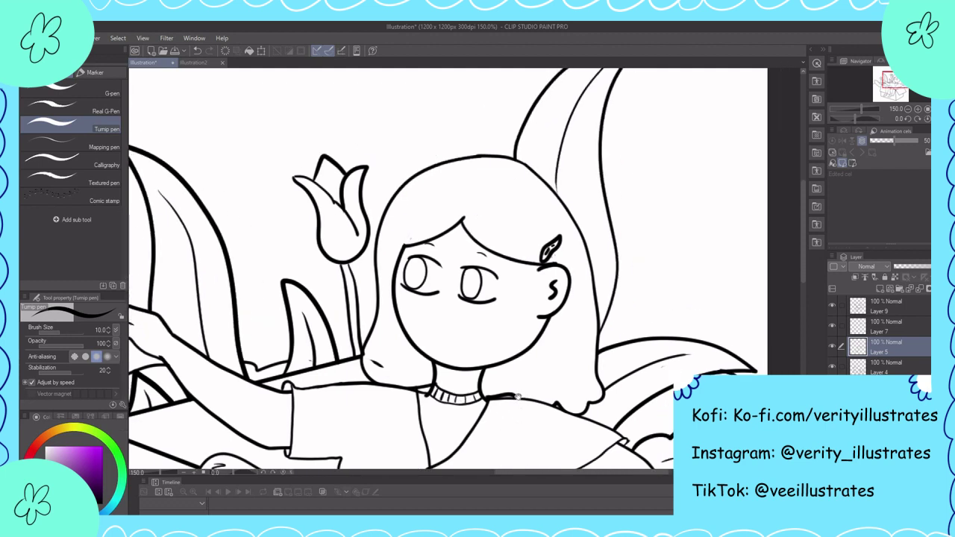
- Draw a small earring on the earlobe on Layer 5, undoing unwanted strokes
mouse_move(555, 306)
left_mouse_down()
mouse_move(556, 329)
mouse_move(540, 326)
mouse_move(545, 310)
mouse_move(605, 328)
left_mouse_up()
key("ctrl+z")
key("ctrl+z")
key("ctrl+z")
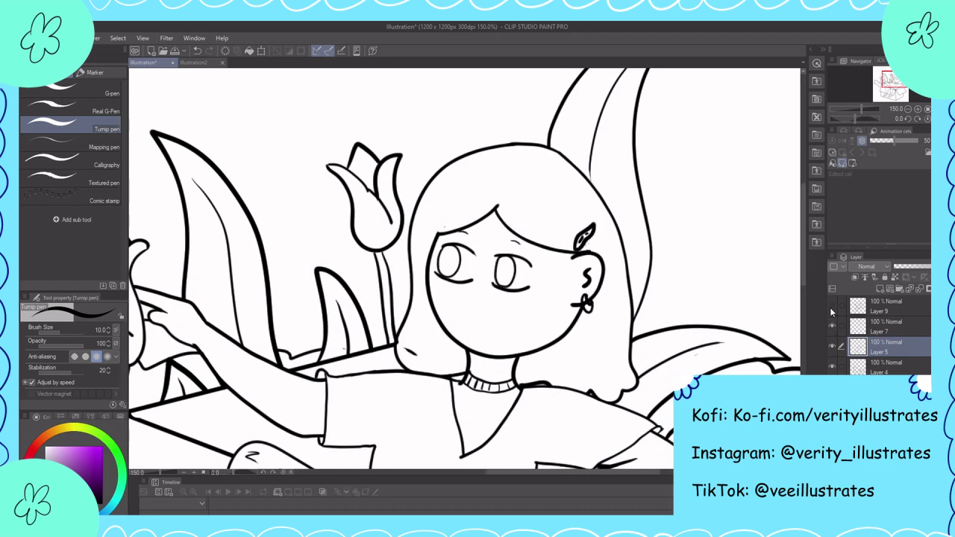
- Erase the ear outline that overlaps the earring on Layer 9
key("ctrl+shift+n")
key("e")
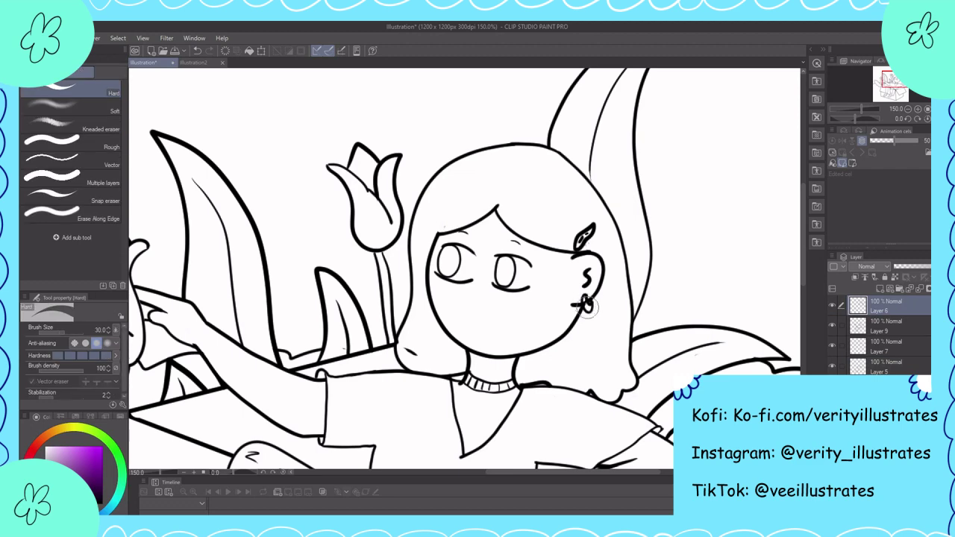
key("alt+bracketleft")
mouse_move(585, 305)
left_mouse_down()
mouse_move(648, 380)
mouse_move(662, 363)
mouse_move(598, 329)
left_mouse_up()
scroll(634, 362, "down", 2)
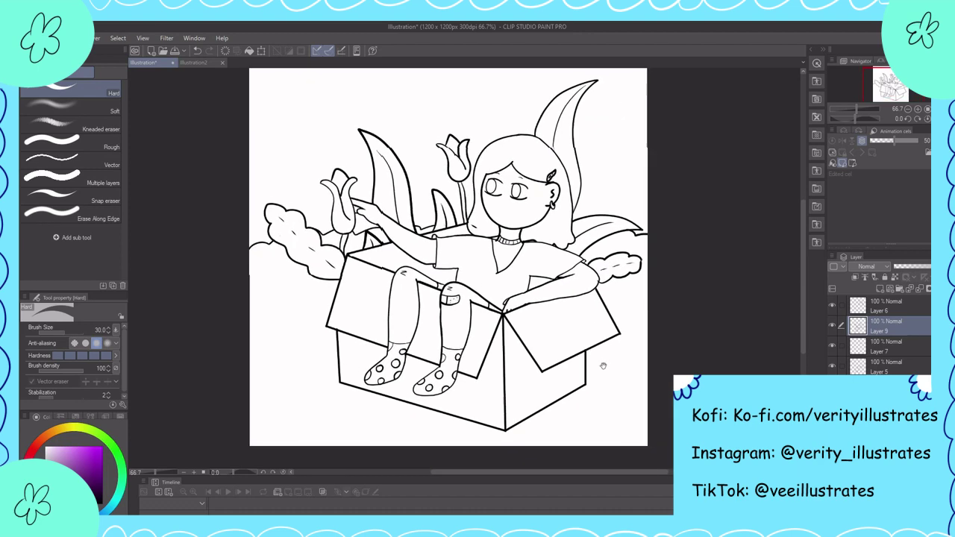
- Draw grass tufts around the box and a few pebbles beside it on Layer 8 with the Turnip pen
key("alt+bracketleft")
key("alt+bracketleft")
key("alt+bracketleft")
key("alt+bracketleft")
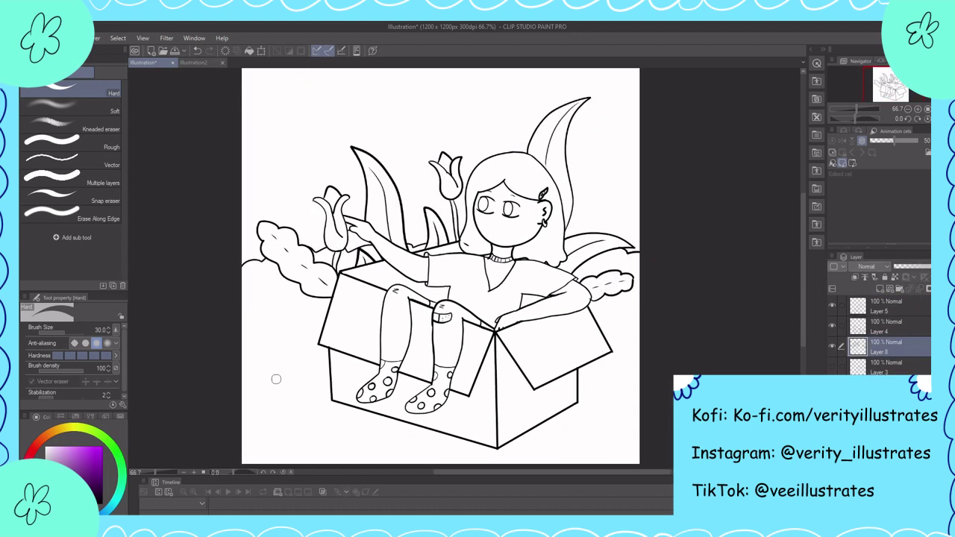
key("p")
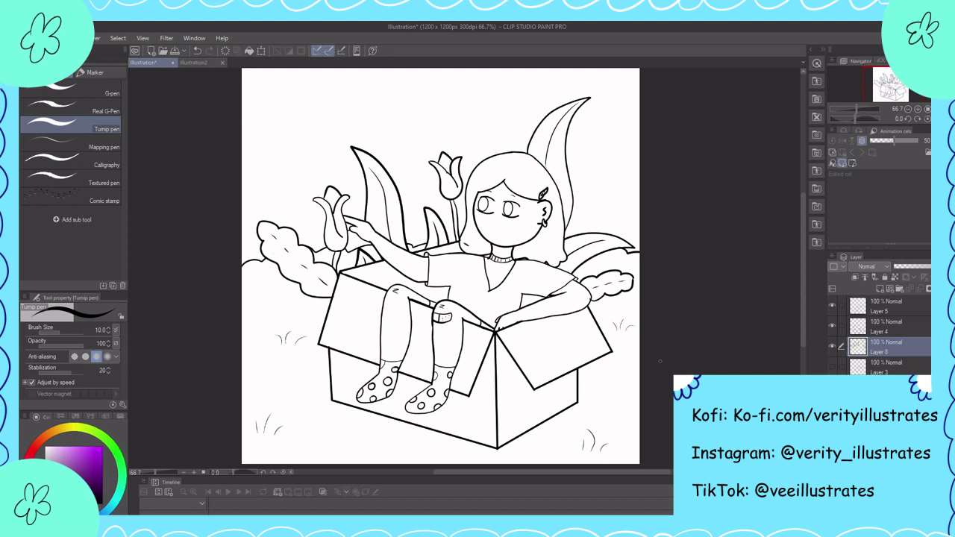
key("ctrl+z")
mouse_move(659, 397)
left_mouse_down()
mouse_move(718, 387)
mouse_move(661, 435)
left_mouse_up()
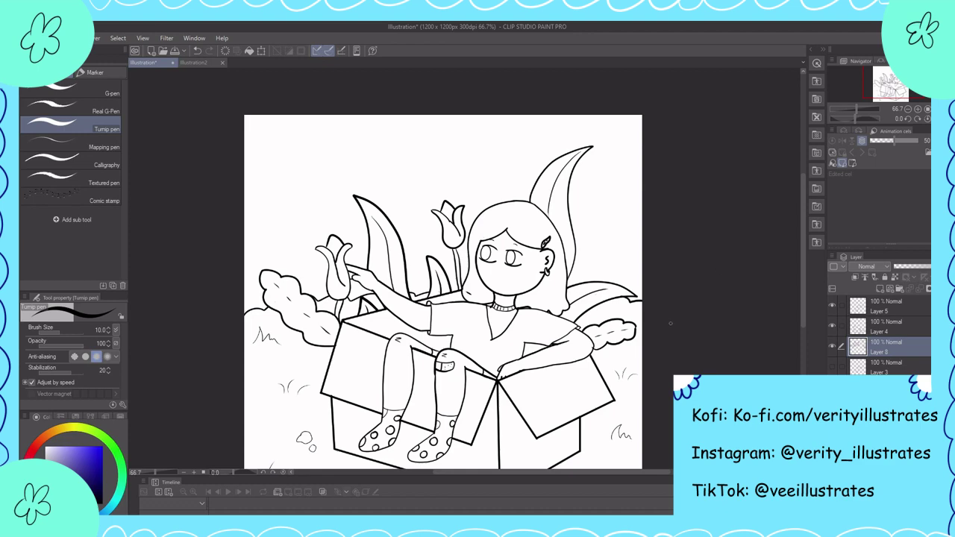
left_click_drag(670, 323, 677, 288)
scroll(832, 320, "up", 3)
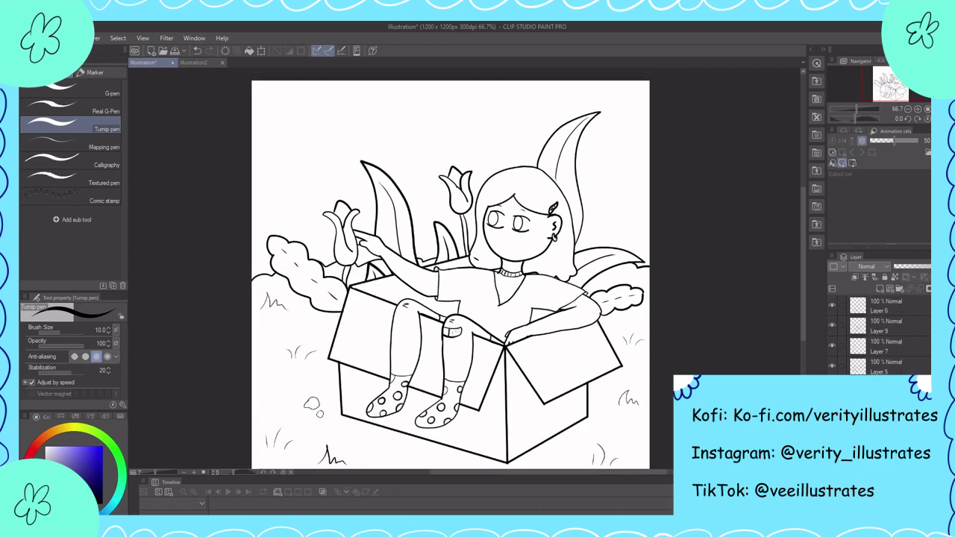
left_click(833, 323)
left_click(833, 323)
key("e")
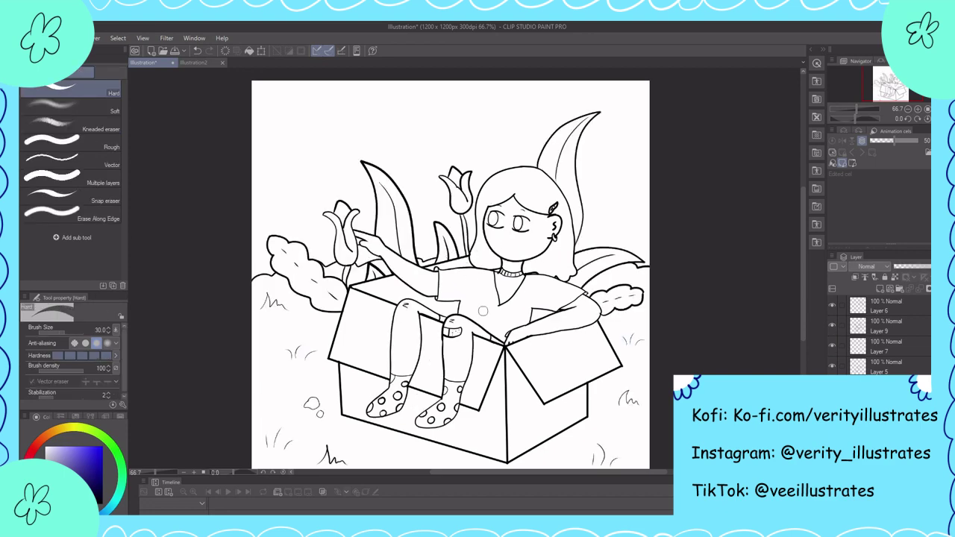
left_click_drag(625, 375, 635, 366)
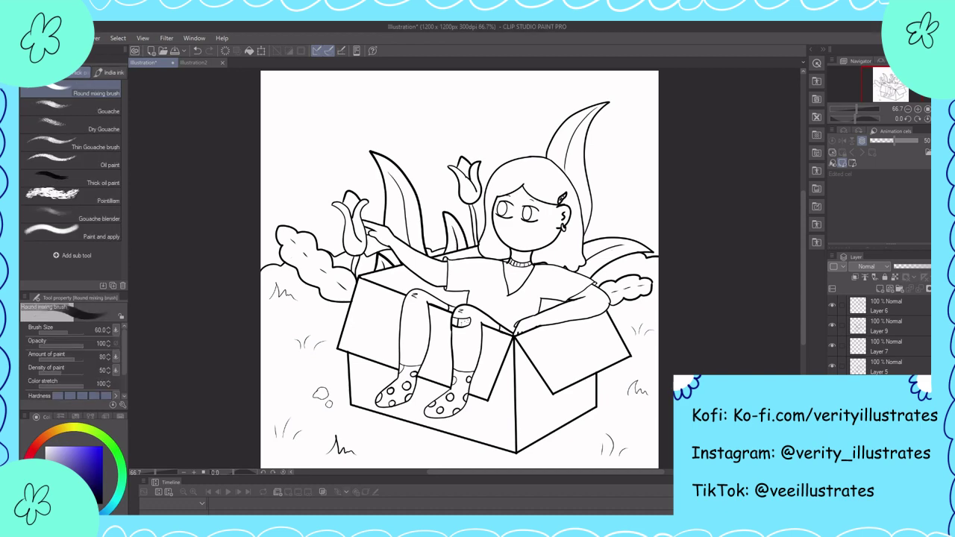
- Rename the line-art layers as clothes, eyes, body, box and back
key("p")
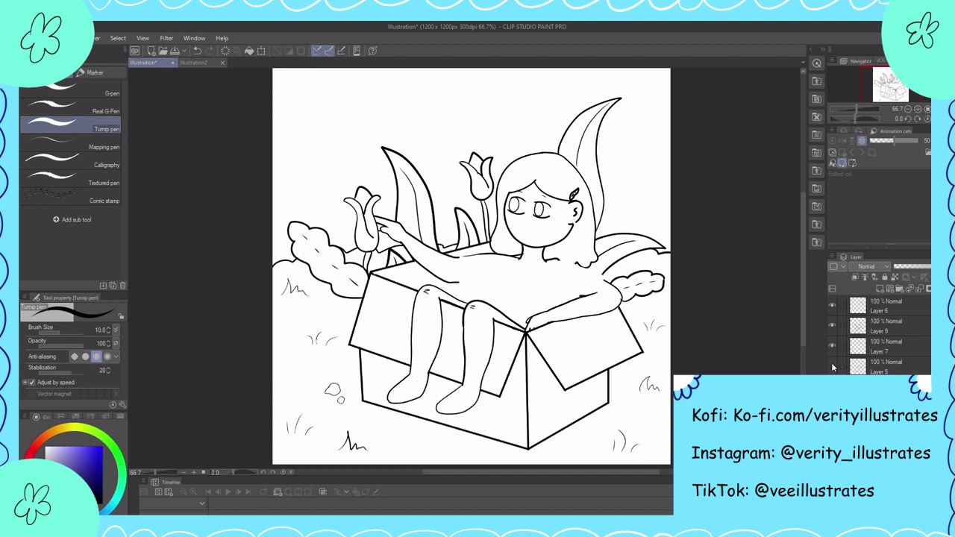
left_click(884, 367)
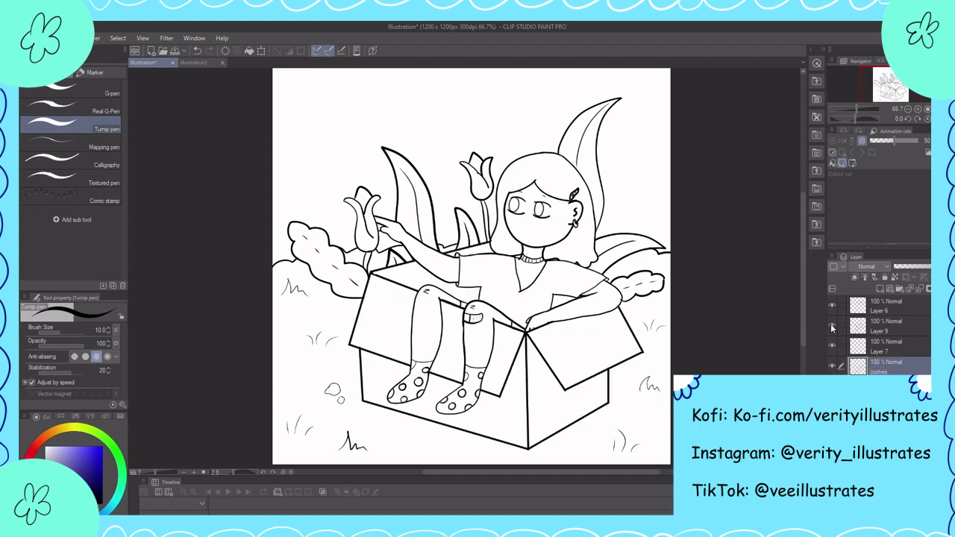
left_click(874, 350)
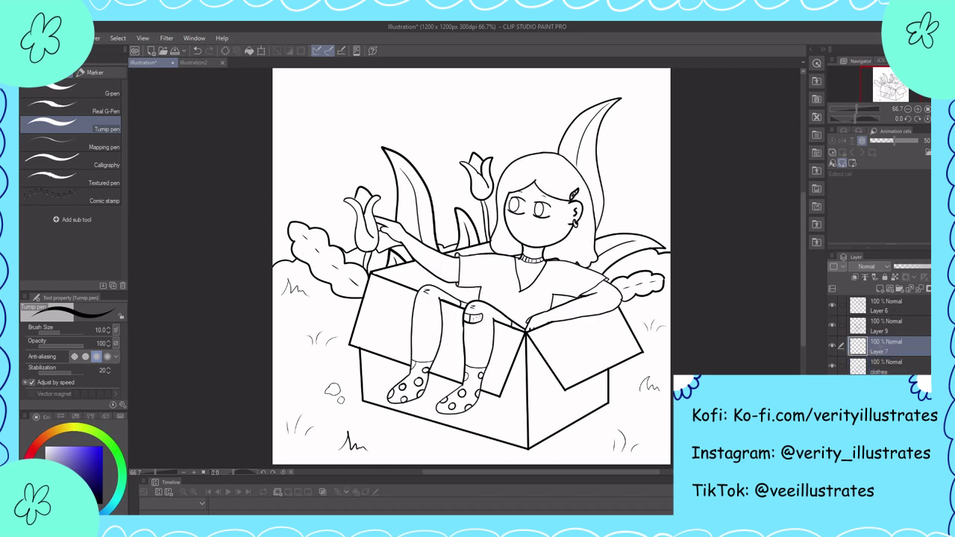
left_click(884, 333)
left_click_drag(881, 331, 884, 315)
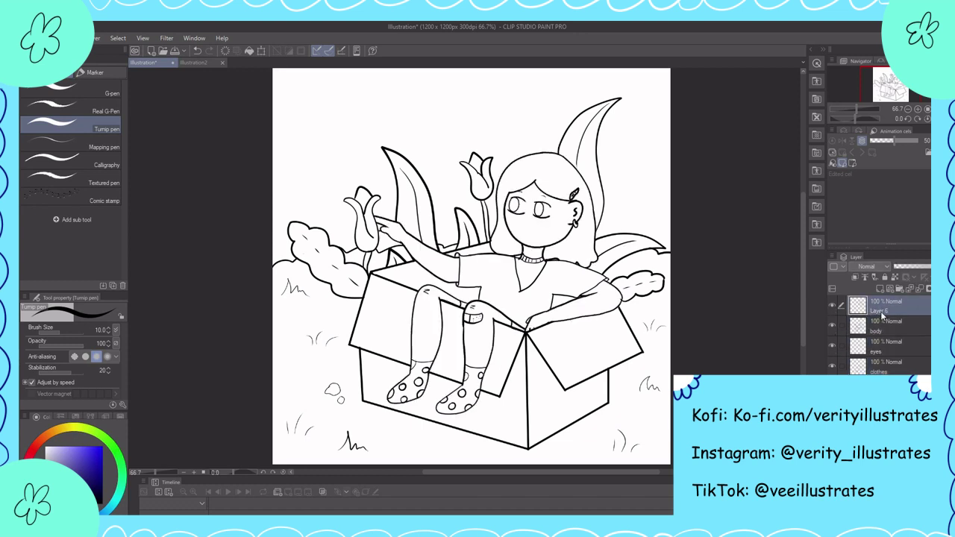
scroll(880, 335, "down", 3)
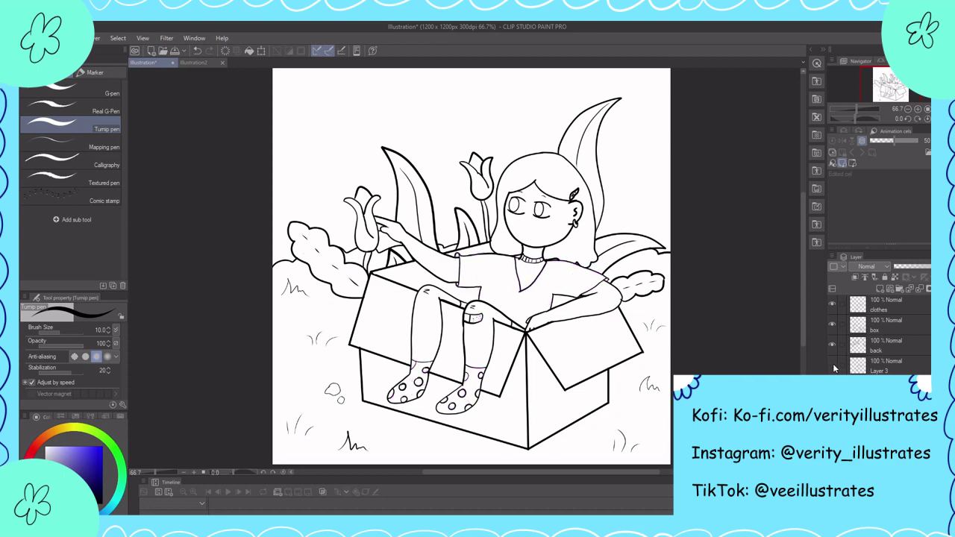
scroll(880, 336, "down", 1)
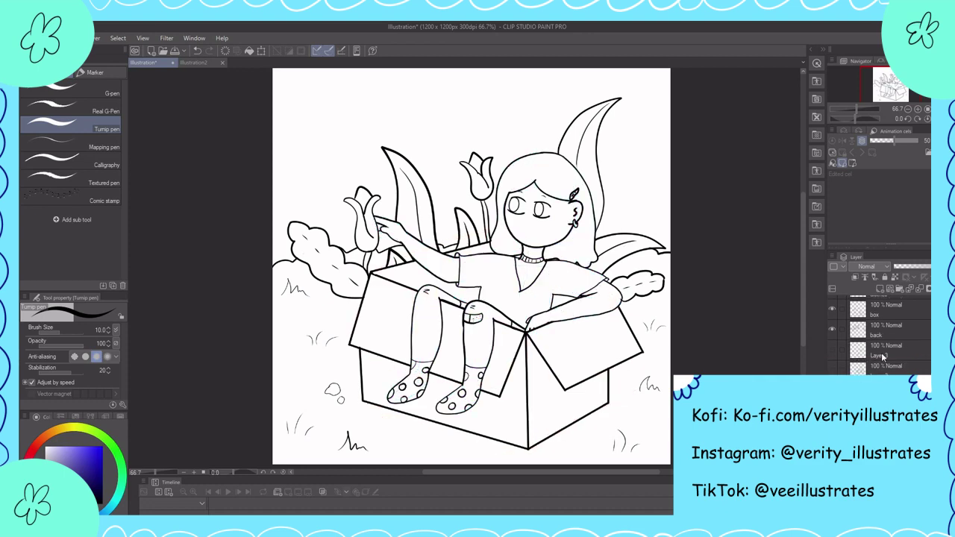
scroll(889, 357, "up", 2)
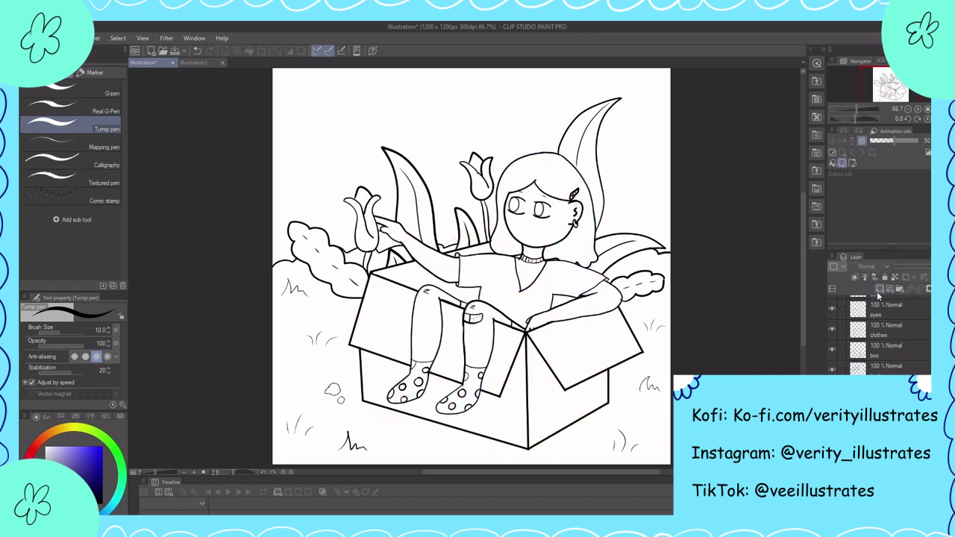
- Fill the sky light blue and the grassy ground green, including the small gap behind the yellow tulip's stem area
key("g")
left_click(636, 179)
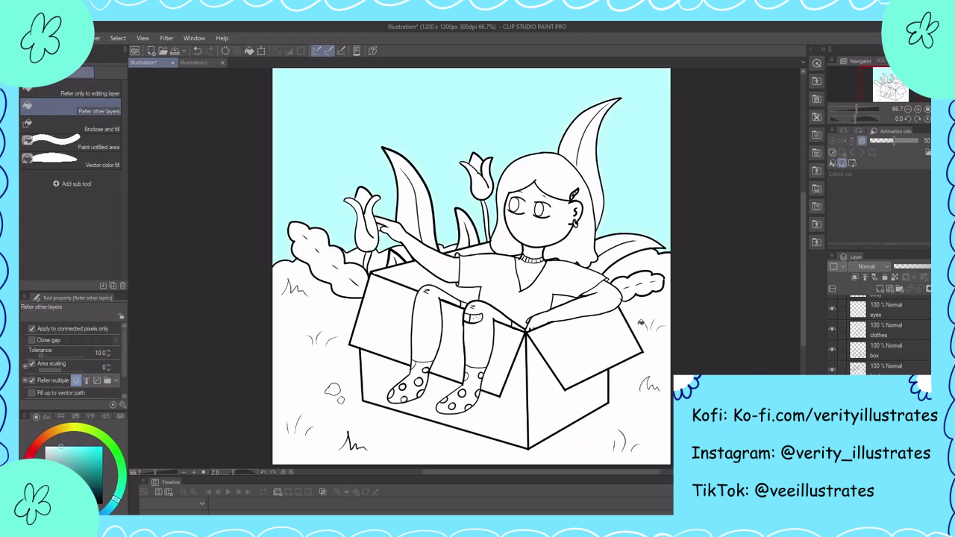
left_click(116, 473)
left_click(648, 406)
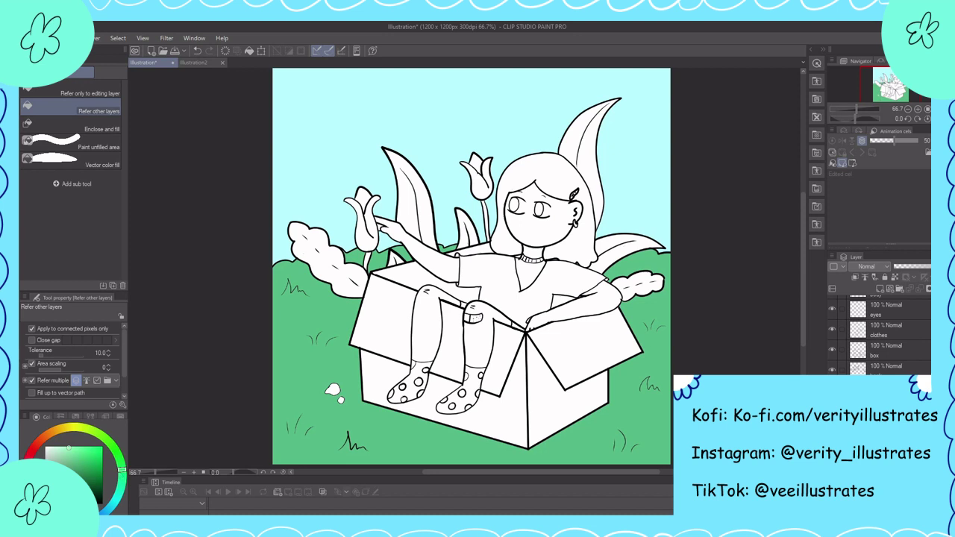
key("ctrl+z")
key("ctrl+y")
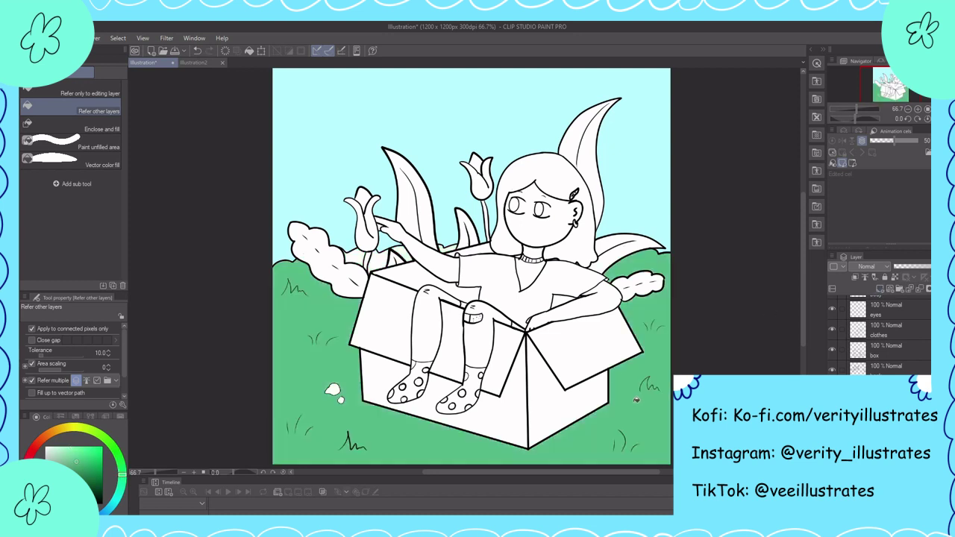
left_click(377, 260)
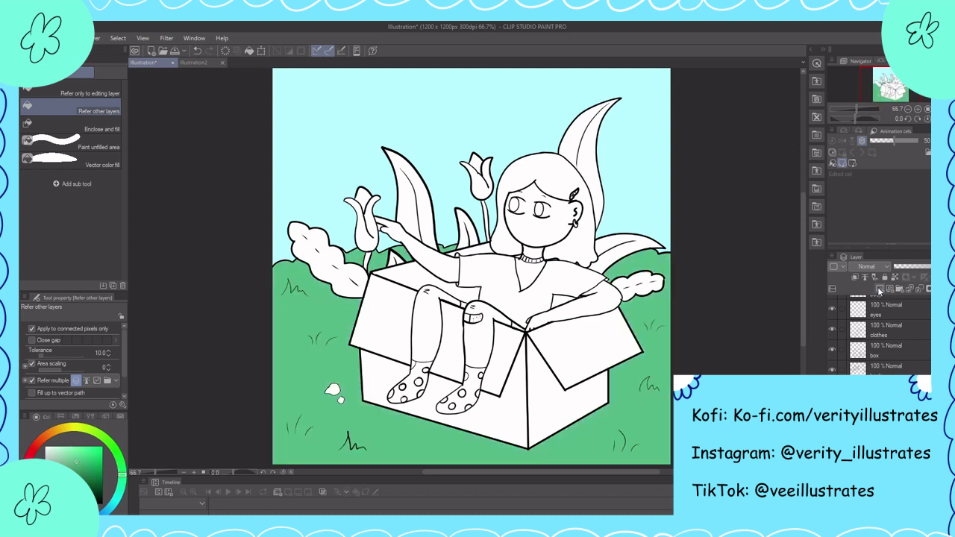
- Shade the hilltops yellow-green and the ground's lower edge teal with the Soft airbrush, and fill the pebbles grey
key("b")
key("b")
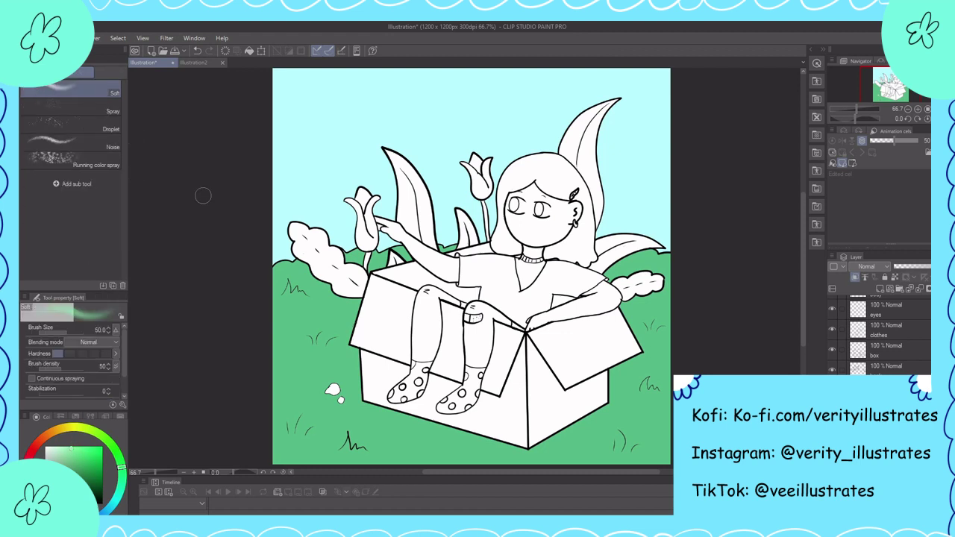
left_click(79, 428)
scroll(745, 294, "down", 2)
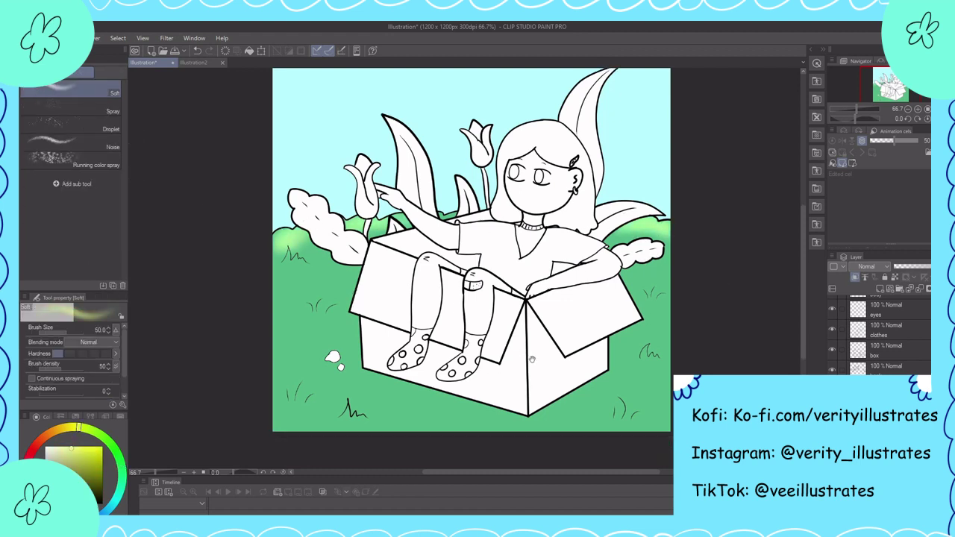
left_click(121, 486)
mouse_move(284, 407)
left_mouse_down()
mouse_move(661, 409)
mouse_move(628, 421)
mouse_move(316, 404)
mouse_move(384, 423)
mouse_move(271, 382)
left_mouse_up()
mouse_move(666, 347)
left_mouse_down()
mouse_move(632, 371)
mouse_move(634, 392)
mouse_move(649, 381)
left_mouse_up()
key("g")
left_click(298, 374)
- Recolour the grass tufts' line art dark blue on the back layer using the Turnip pen at size 40
left_click(101, 472)
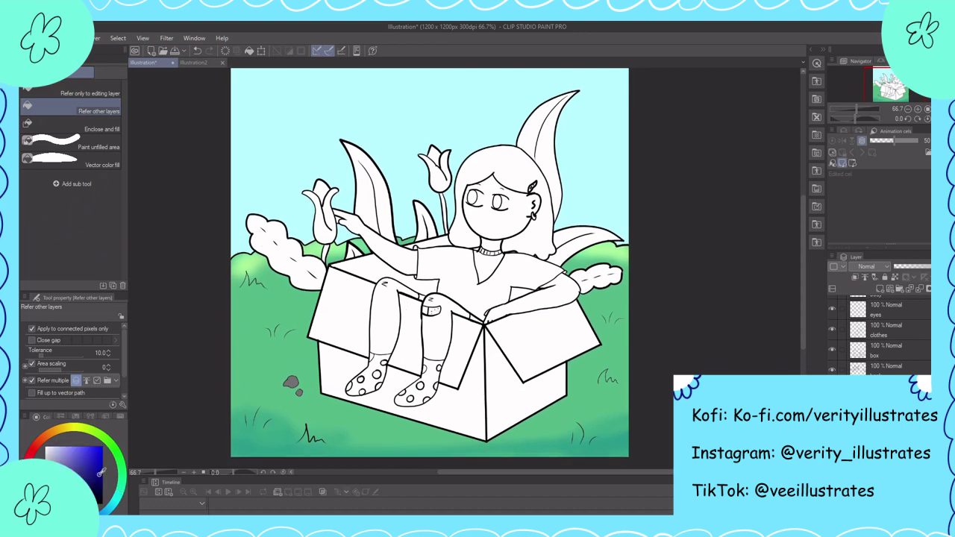
left_click(884, 366)
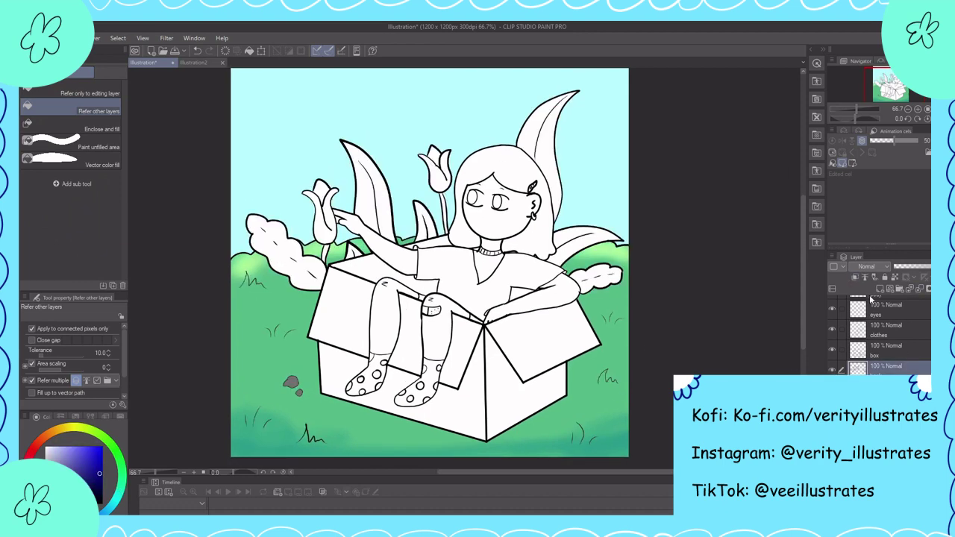
key("p")
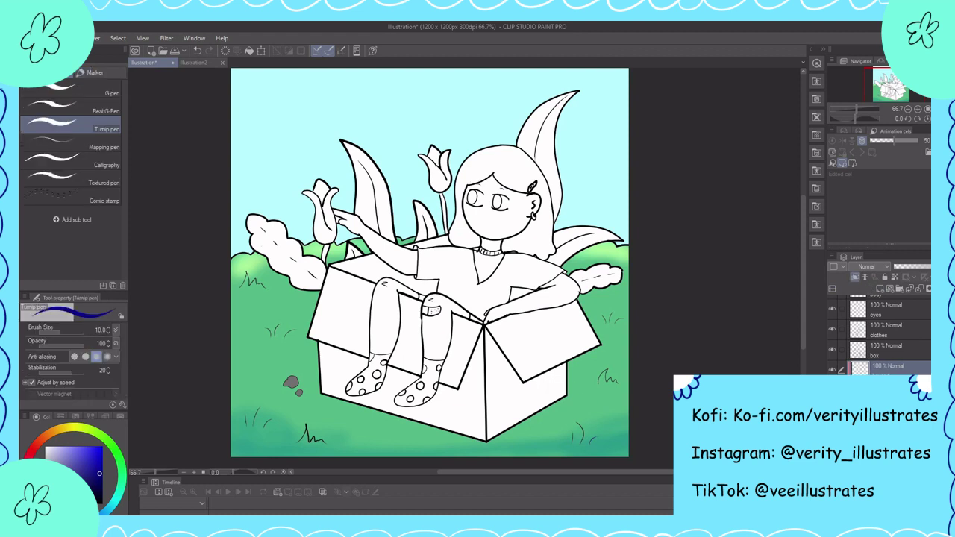
key("bracketright")
key("bracketright")
key("bracketright")
key("bracketright")
key("bracketright")
key("bracketright")
key("bracketright")
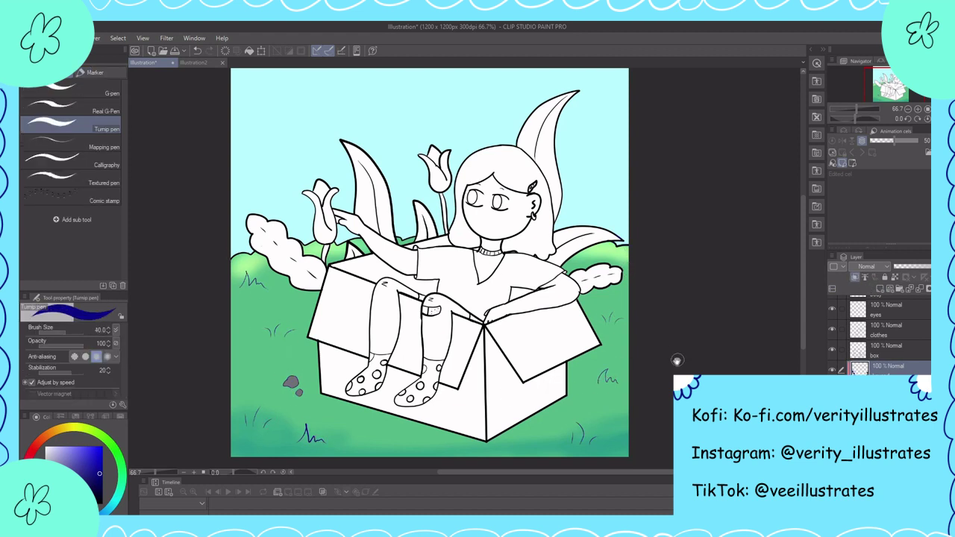
left_click_drag(677, 360, 830, 208)
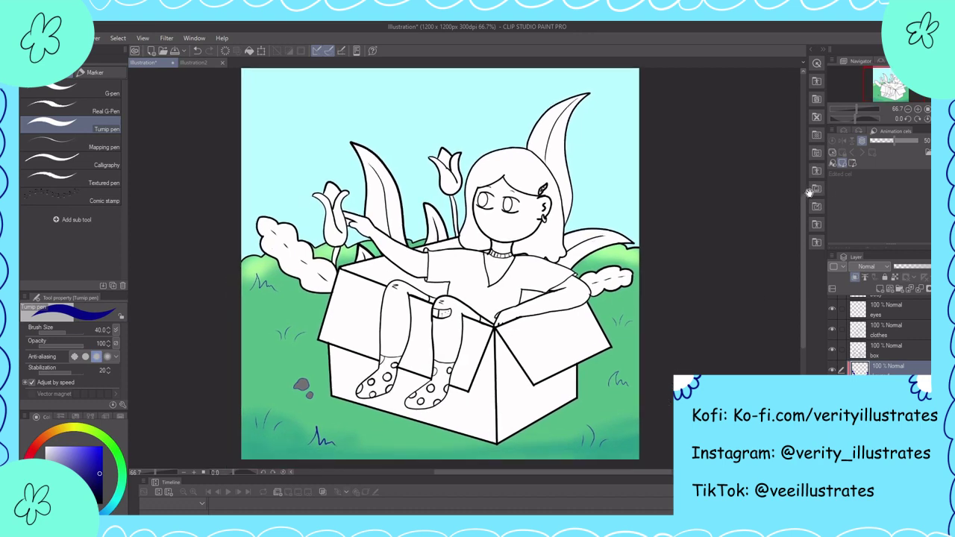
mouse_move(634, 359)
left_mouse_down()
mouse_move(639, 378)
mouse_move(621, 383)
left_mouse_up()
- Fill the large leaves mid green and the two bushes beside the box a deeper green
left_click(231, 399, "alt")
key("g")
left_click(350, 285)
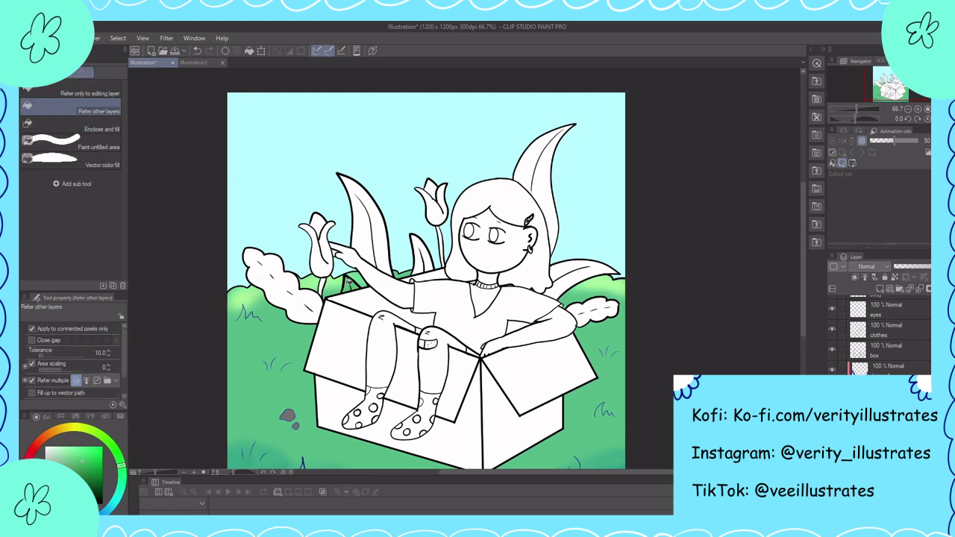
left_click(421, 258)
left_click(579, 281)
left_click(543, 183)
left_click(277, 287)
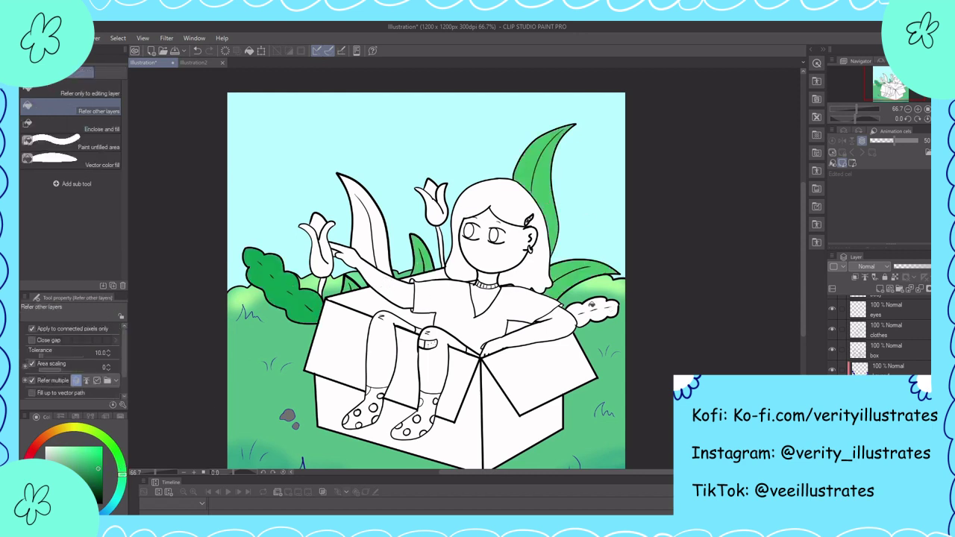
left_click(597, 310)
left_click(366, 224)
- Fill both tulip stems bright green
left_click(86, 449)
left_click(321, 287)
left_click(440, 246)
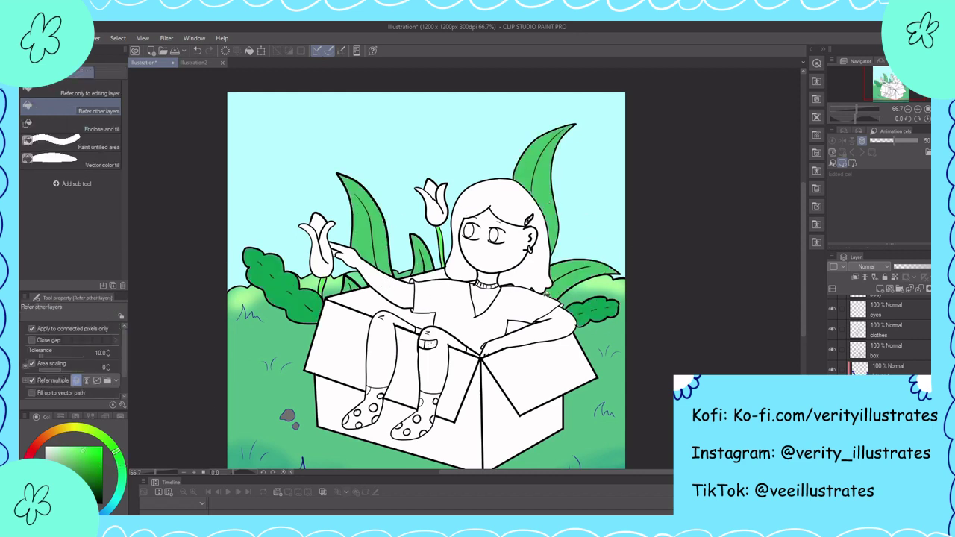
- Fill the tulip beside the character's head pink, with a darker pink inner petal
left_click_drag(548, 295, 555, 309)
left_click(56, 432)
left_click(72, 450)
left_click(431, 203)
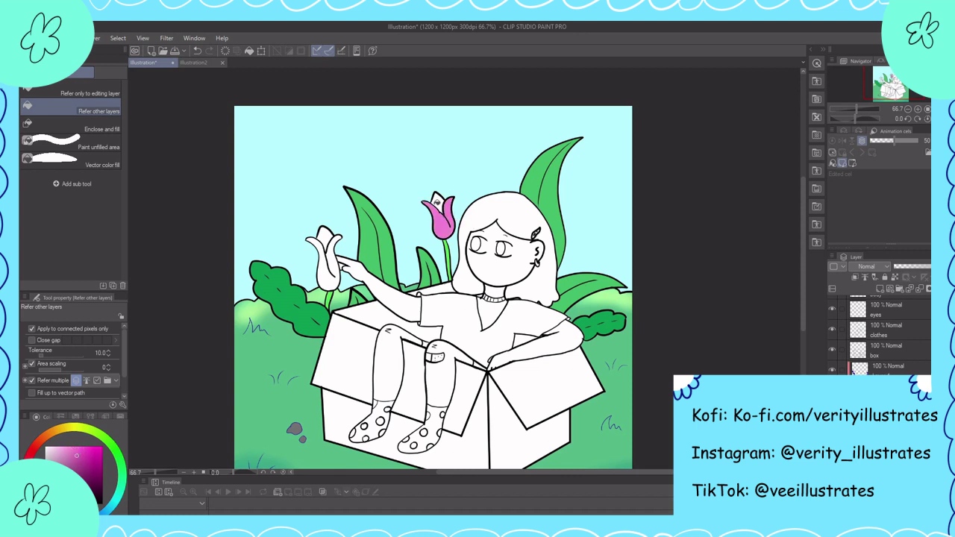
left_click(437, 202)
- Fill the tulip at the character's fingertip yellow, with a golden inner petal
left_click(59, 431)
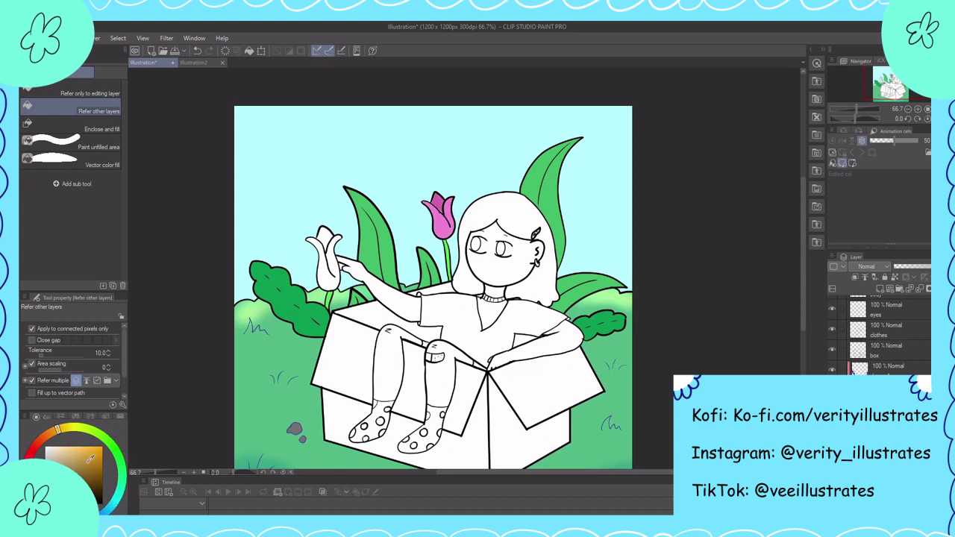
left_click(97, 454)
left_click(337, 271)
left_click(65, 427)
left_click(328, 270)
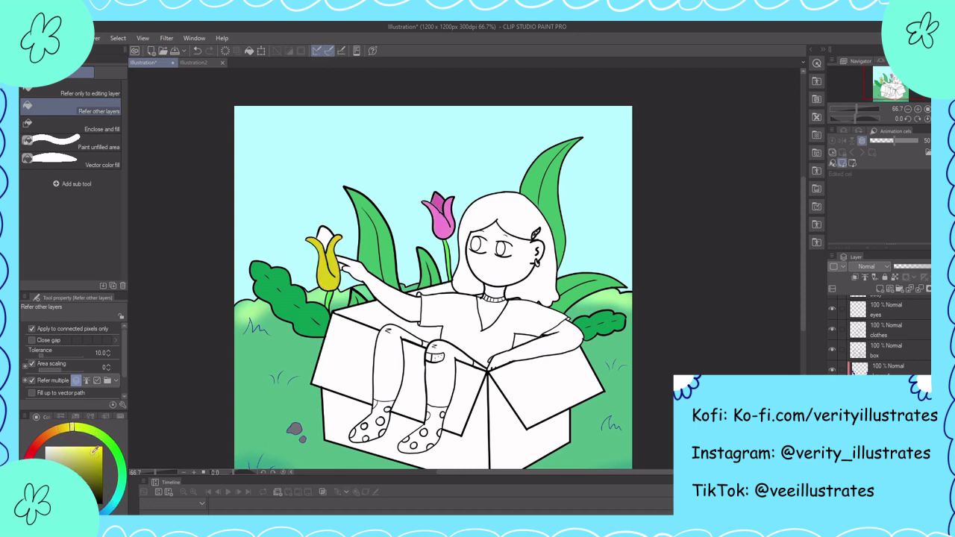
left_click(91, 449)
left_click(323, 237)
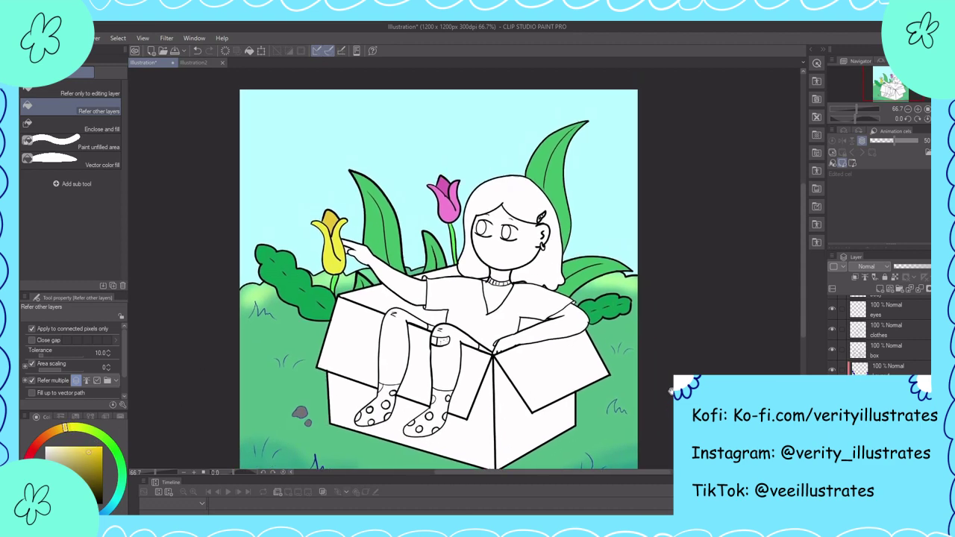
- Recolour the outlines of the leaves and bushes dark navy on the back layer with the Turnip pen
left_click(318, 453, "alt")
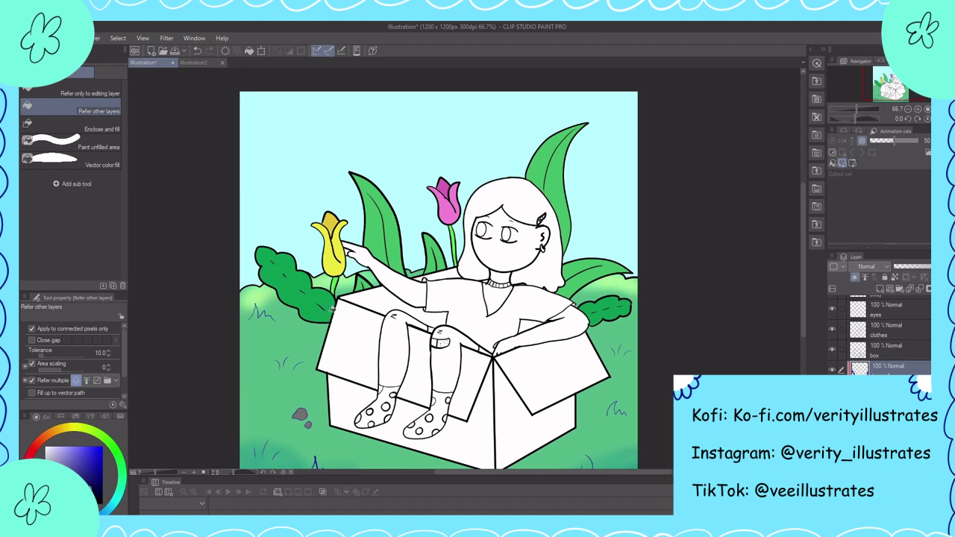
key("p")
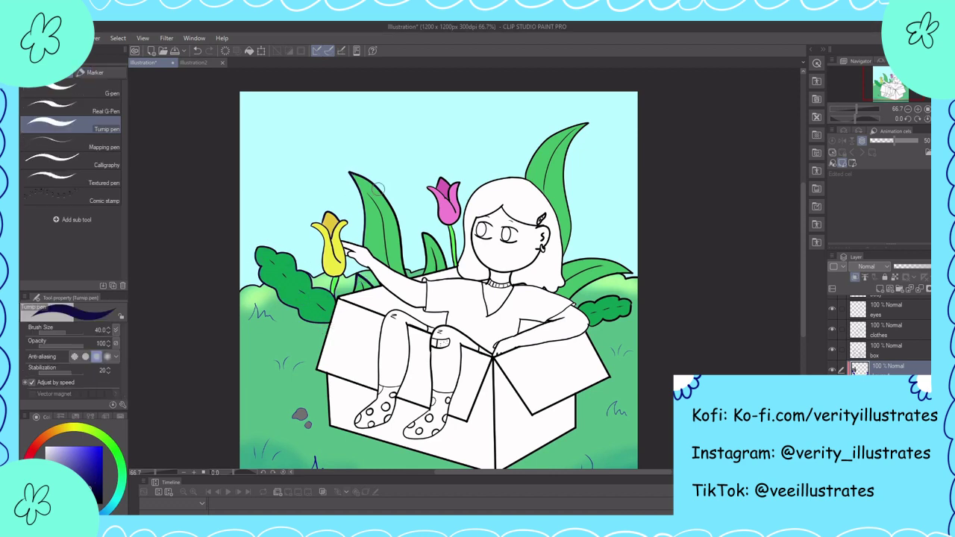
left_click_drag(377, 188, 406, 269)
left_click_drag(349, 276, 358, 285)
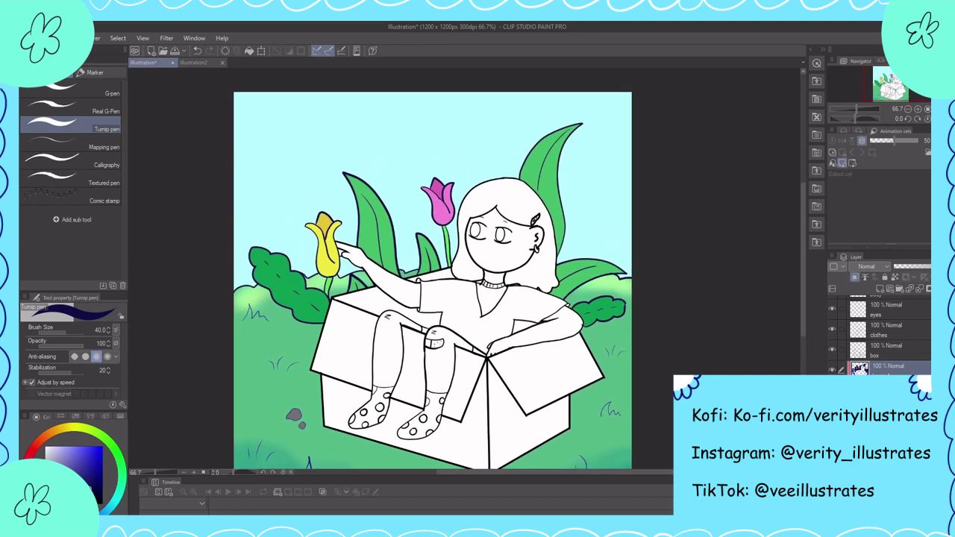
scroll(438, 276, "down", 1)
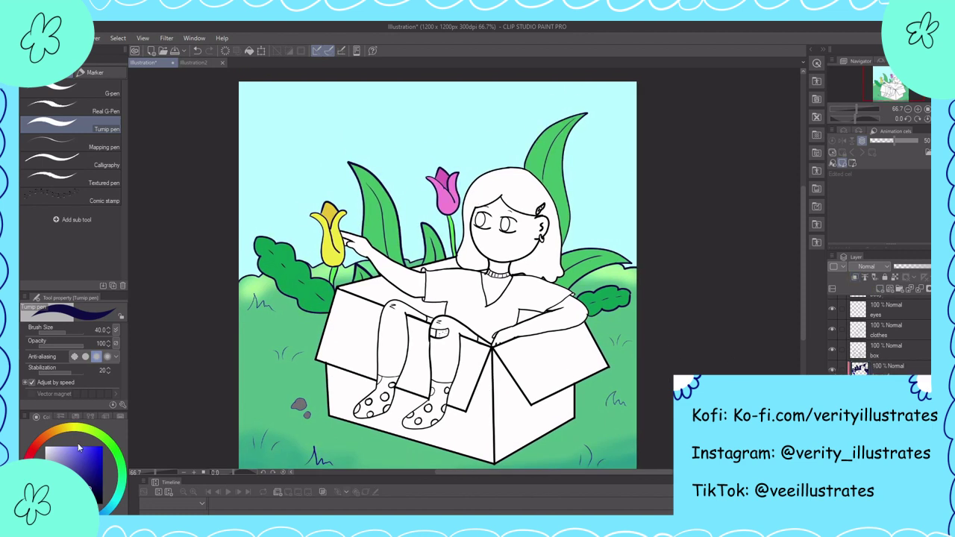
- Fill the cardboard box with brown sides, light tan flaps and a darker brown interior
left_click(54, 431)
left_click(84, 462)
key("g")
key("g")
left_click(533, 406)
left_click(410, 433)
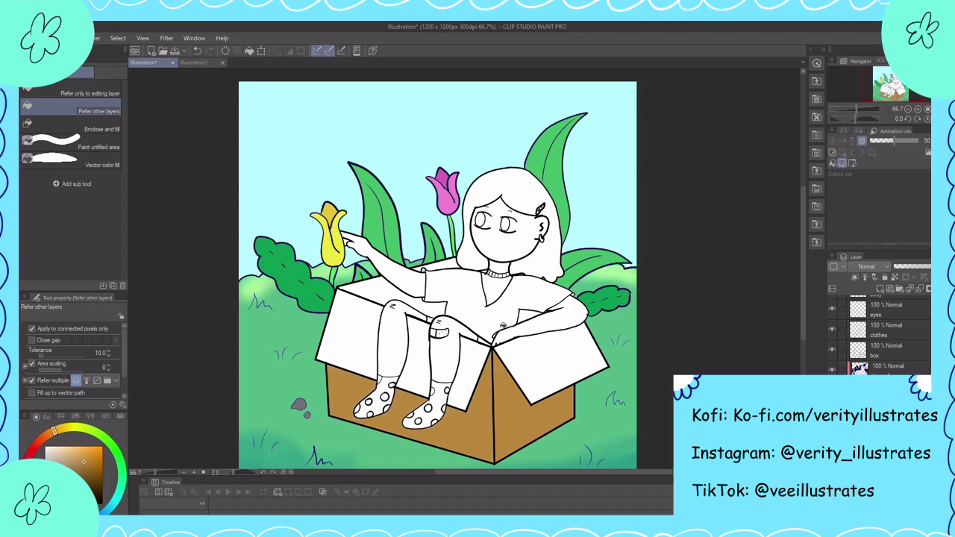
left_click(503, 362)
left_click(474, 358)
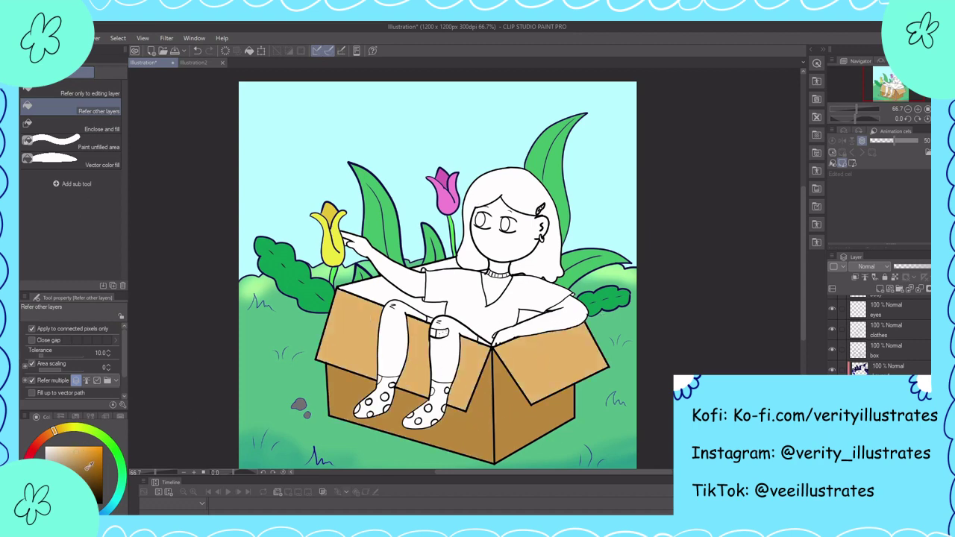
left_click(448, 263)
- Airbrush soft orange-brown shading onto the corners of the box's flaps and sides, undoing the first stroke
left_click_drag(589, 392, 612, 380)
left_click(43, 440)
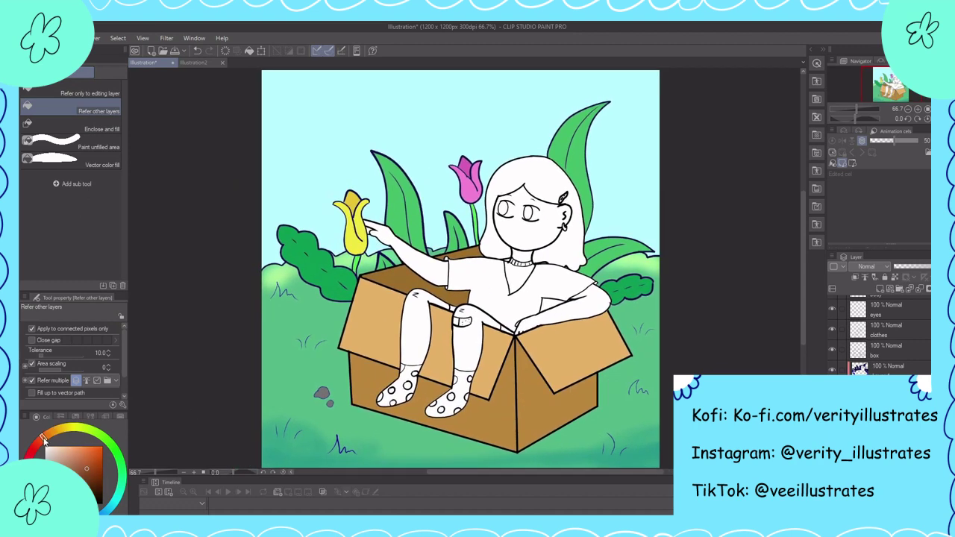
key("b")
mouse_move(552, 382)
left_mouse_down()
mouse_move(625, 351)
mouse_move(597, 367)
mouse_move(607, 365)
left_mouse_up()
key("ctrl+z")
left_click(559, 340, "alt")
mouse_move(350, 325)
left_mouse_down()
mouse_move(366, 351)
mouse_move(354, 313)
left_mouse_up()
left_click_drag(485, 387, 499, 344)
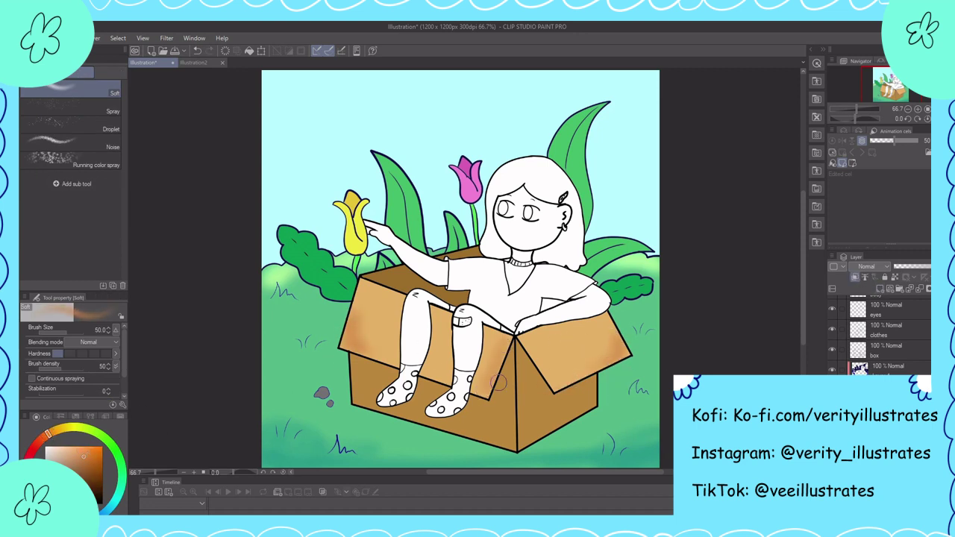
left_click(555, 407, "alt")
left_click(555, 406, "alt")
mouse_move(522, 422)
left_mouse_down()
mouse_move(514, 441)
mouse_move(531, 429)
left_mouse_up()
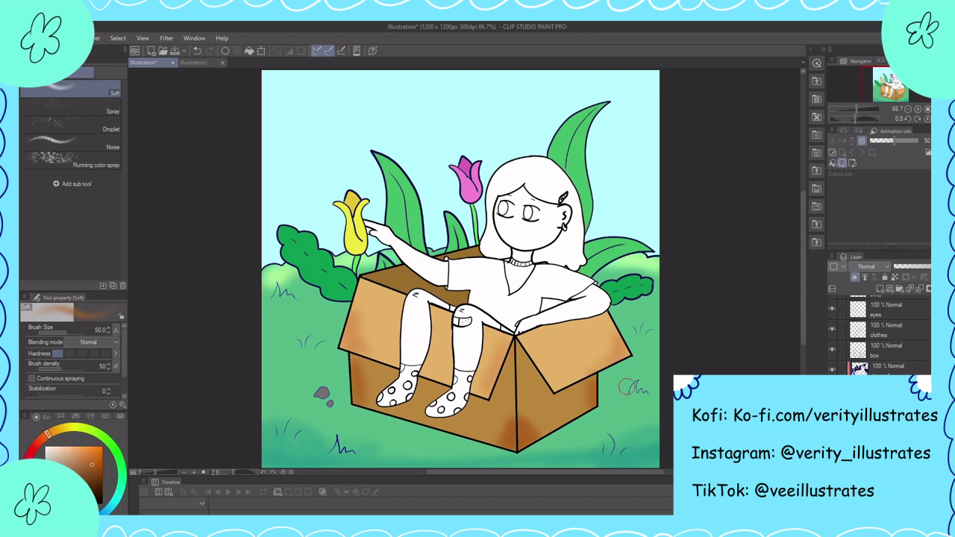
left_click_drag(613, 402, 601, 423)
key("x")
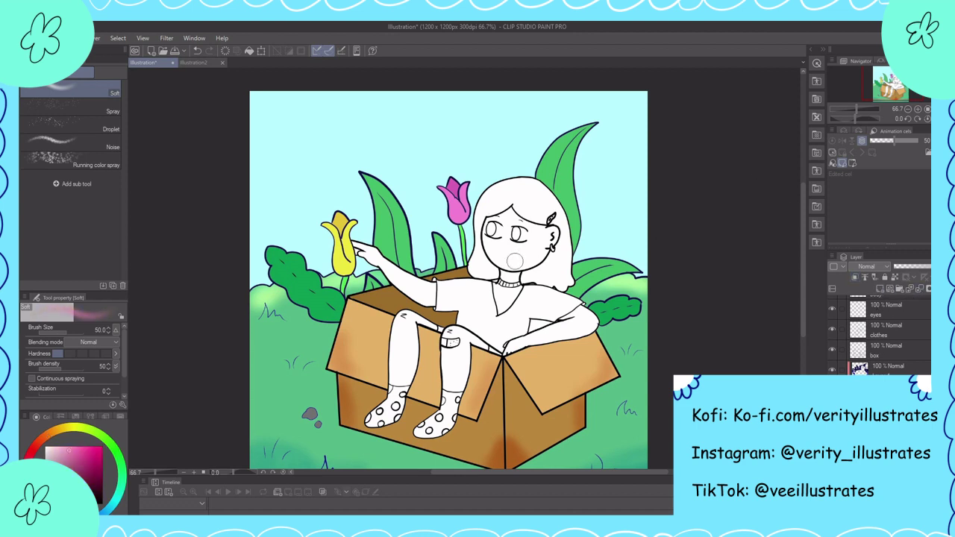
- Fill the character's face, neck, arms and legs with flat pink
key("g")
left_click(515, 261)
left_click(407, 272)
left_click(408, 352)
left_click(457, 364)
left_click(575, 327)
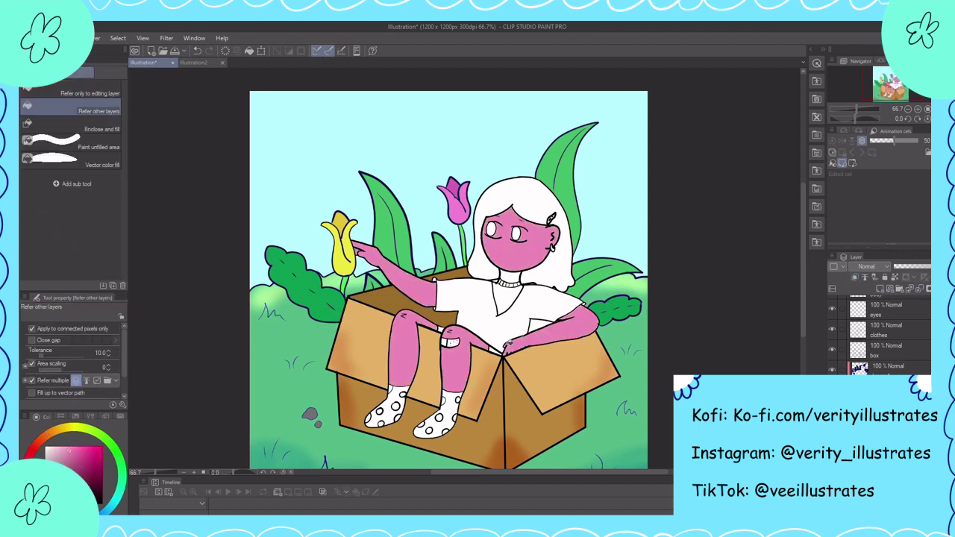
left_click(516, 277)
left_click_drag(580, 391, 567, 404)
- Draw curved seam lines separating both sleeves from the vest on the clothes layer with the Turnip pen
left_click(403, 305, "alt")
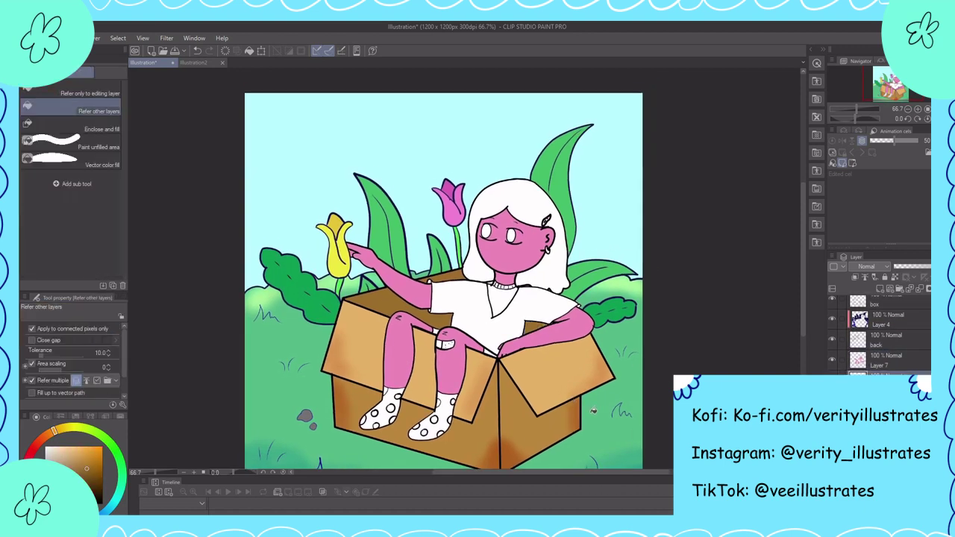
scroll(884, 336, "up", 3)
left_click(888, 365)
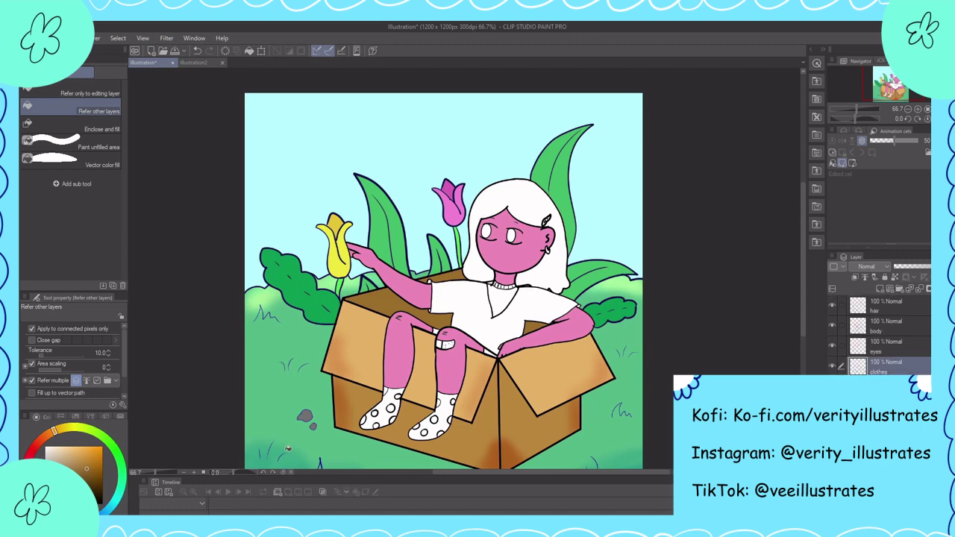
key("p")
key("ctrl+plus")
key("ctrl+plus")
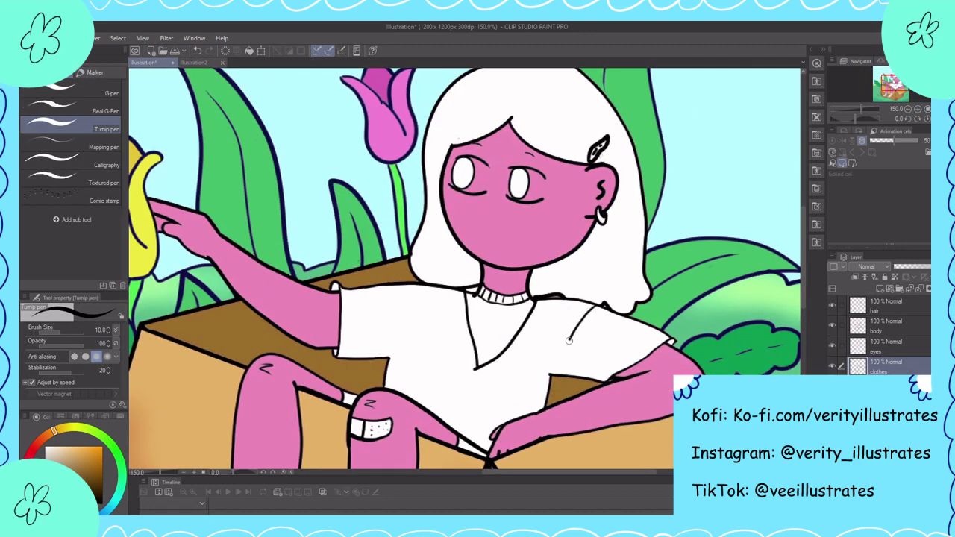
left_click_drag(652, 399, 660, 373)
left_click(661, 382, "alt")
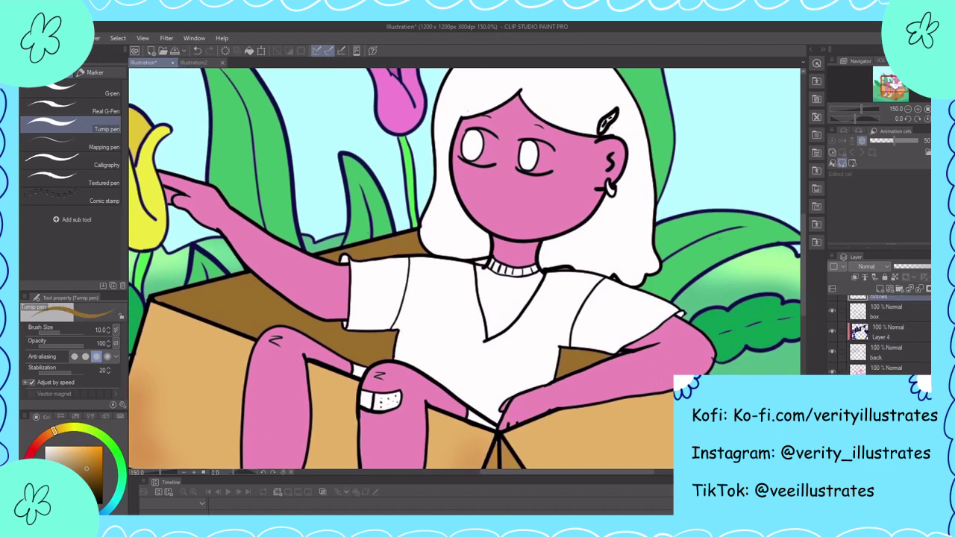
- Fill the character's hair with flat medium blue
key("e")
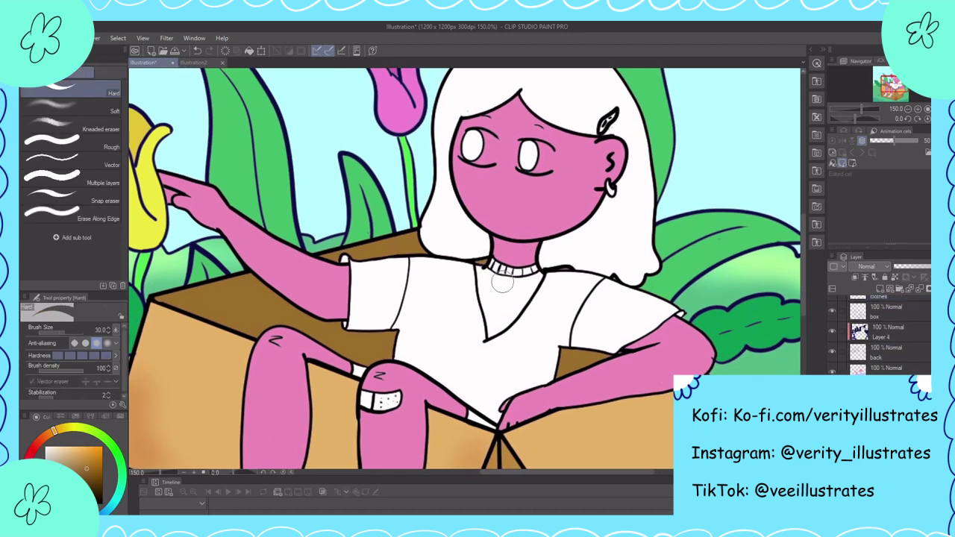
left_click_drag(497, 280, 505, 319)
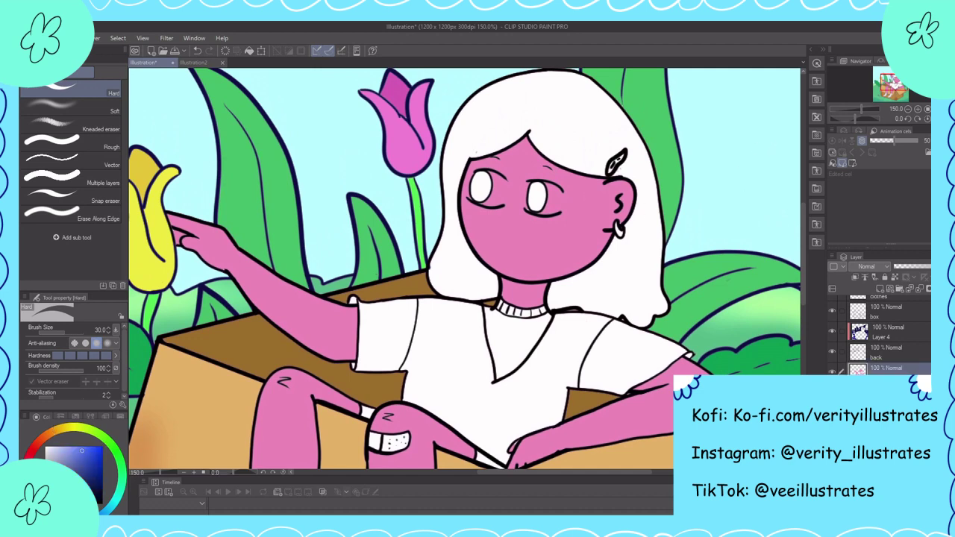
key("g")
key("g")
left_click(567, 112)
- Erase the pink fill from the whites of both eyes with the Hard eraser
left_click_drag(632, 363, 637, 407)
key("e")
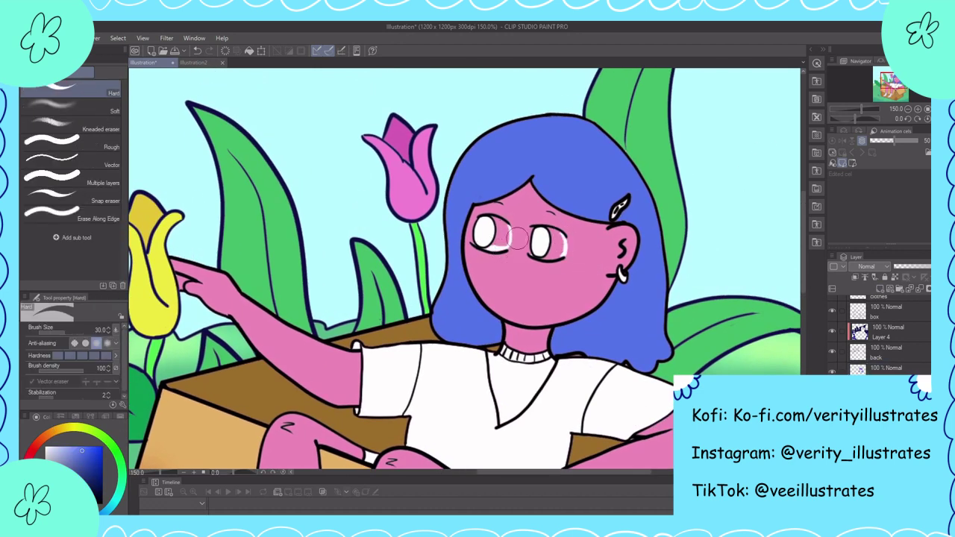
left_click_drag(518, 238, 483, 330)
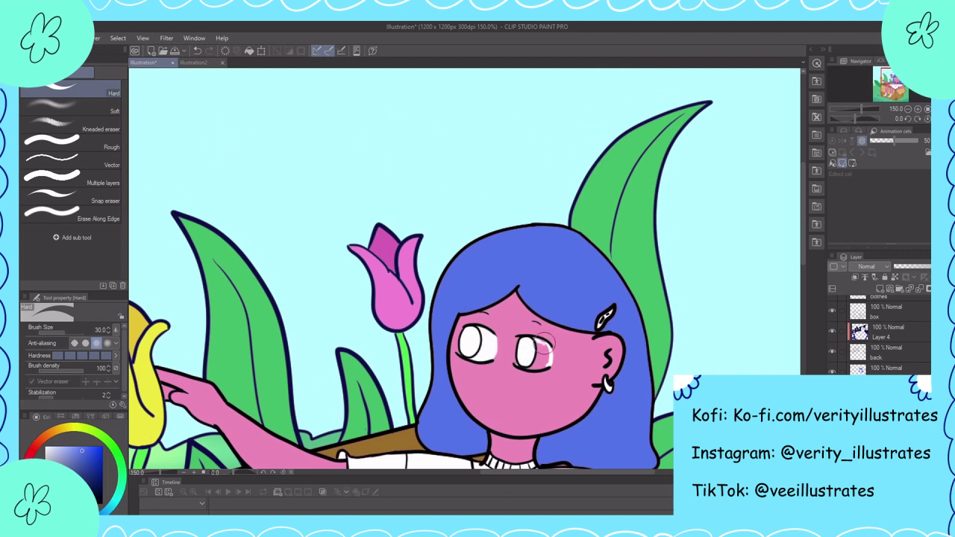
left_click_drag(544, 361, 549, 359)
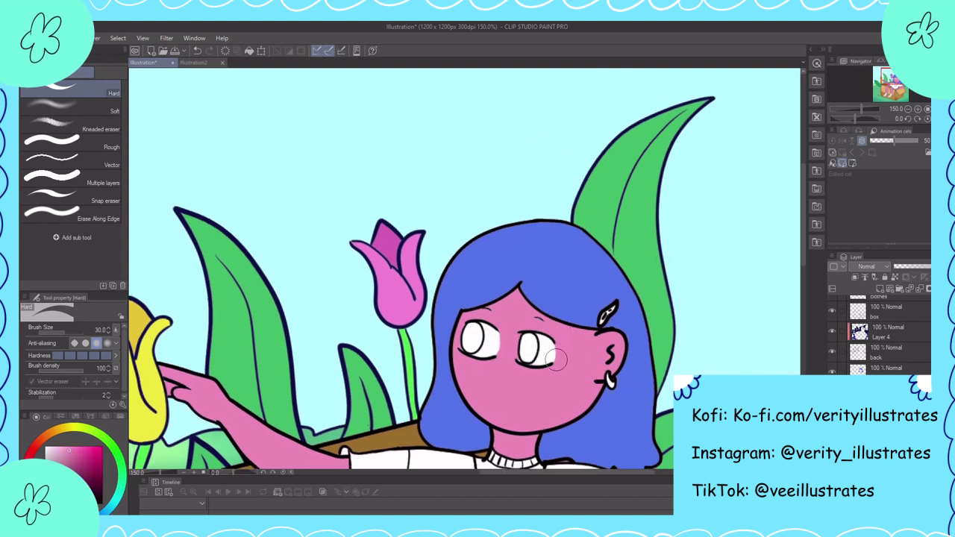
key("p")
scroll(600, 385, "down", 2)
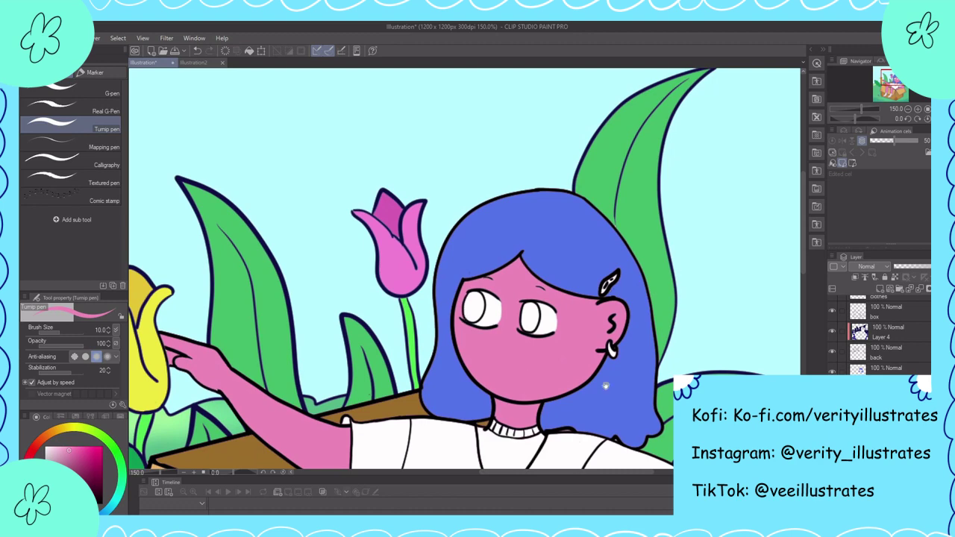
- Fill the irises of both eyes dark navy blue
scroll(605, 386, "down", 5)
scroll(629, 317, "up", 3)
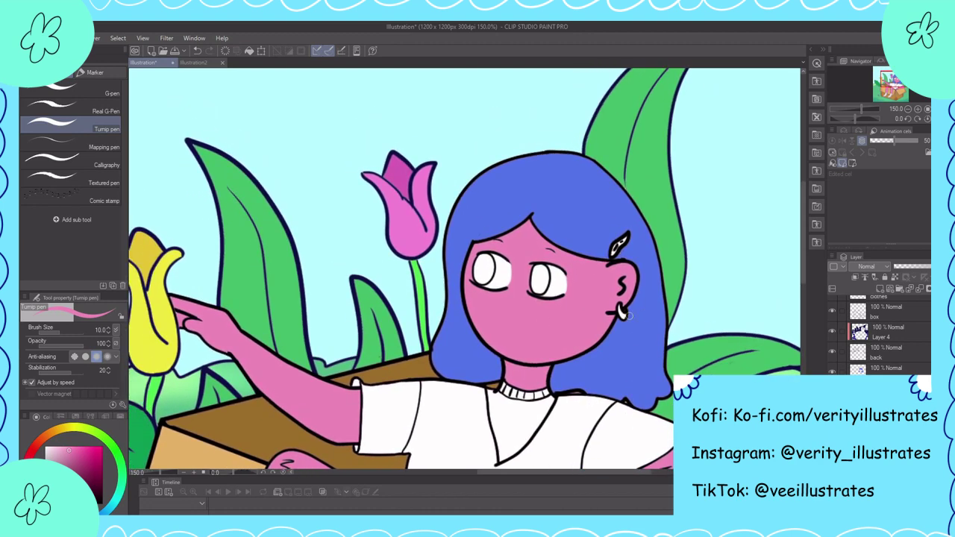
left_click(629, 316, "alt")
key("g")
left_click(540, 281)
left_click(485, 267)
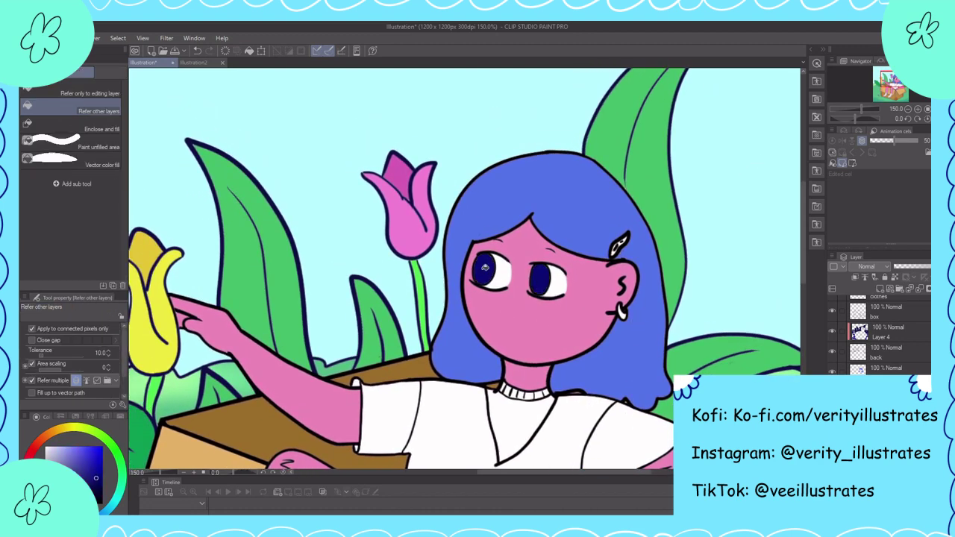
- Fill the hoop earring green and toggle the visibility of the colour layers to check the fills
scroll(613, 377, "down", 3)
scroll(777, 174, "up", 1)
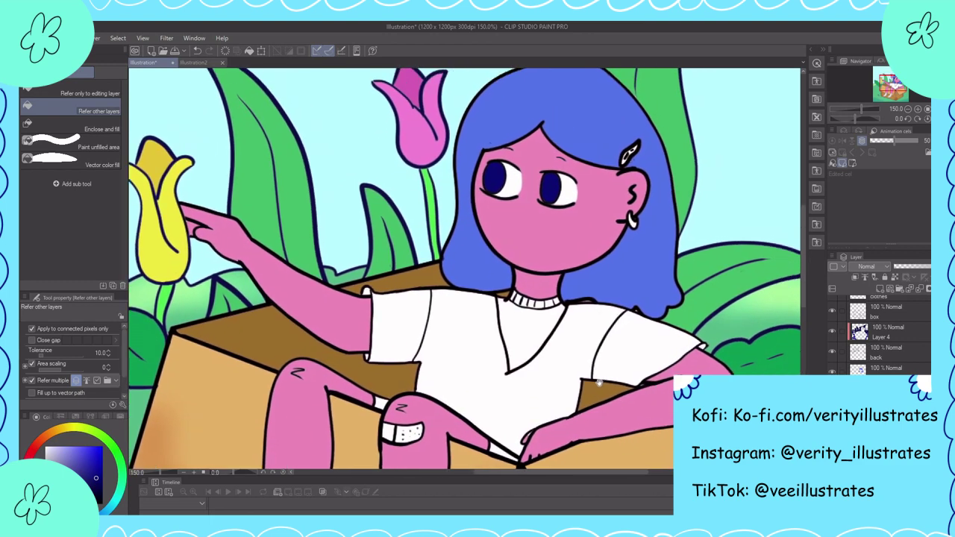
left_click(776, 175, "alt")
left_click(588, 258)
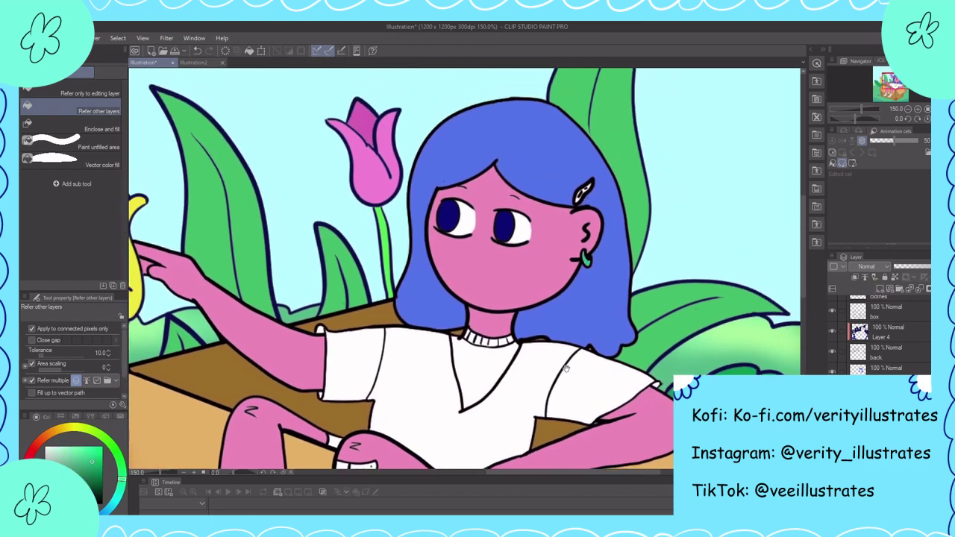
scroll(467, 268, "down", 1)
left_click(832, 365)
left_click(832, 365)
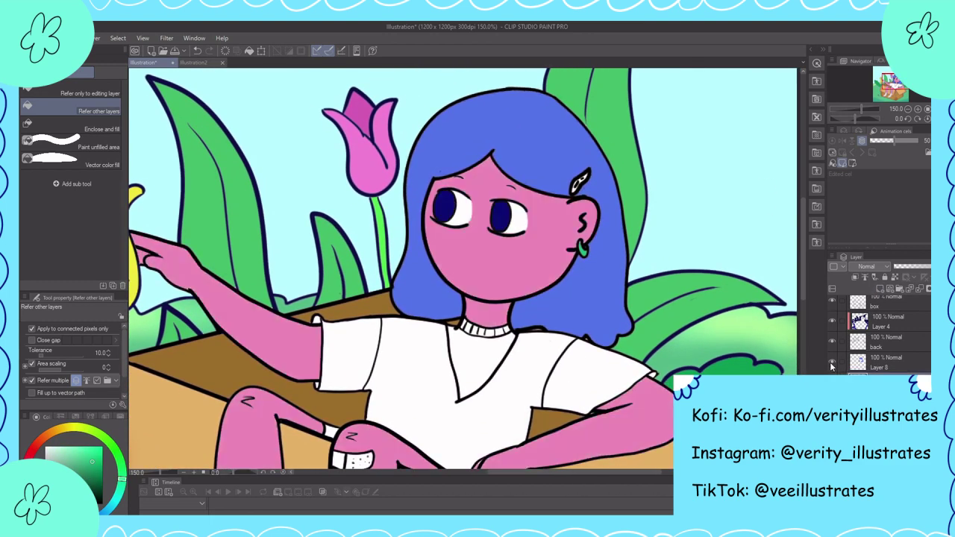
left_click(832, 366)
left_click(842, 371)
left_click(842, 371)
left_click(587, 251)
- Fill the vest pale yellow, undoing the first fill placed inside the V-neck
scroll(601, 318, "down", 2)
left_click(72, 429)
left_click(66, 448)
left_click(522, 292)
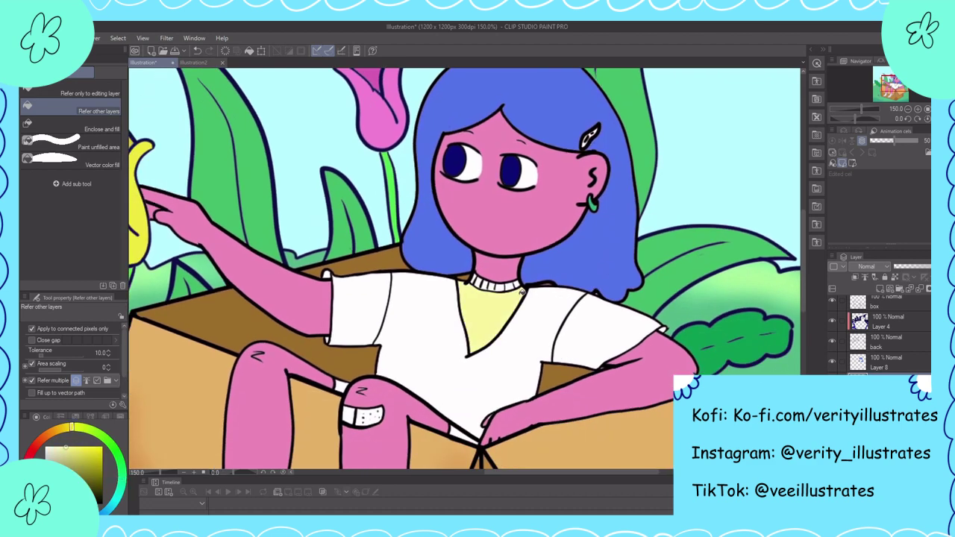
key("ctrl+z")
left_click(538, 332)
key("p")
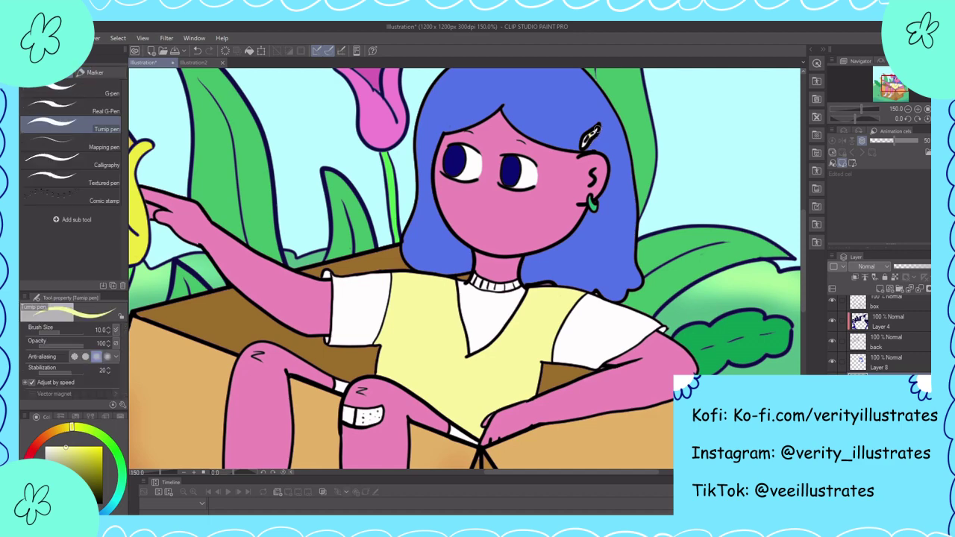
- Fill both sleeves, the V-neck and the ribbed collar golden yellow, and the visible parts of the shorts blue
scroll(590, 140, "down", 3)
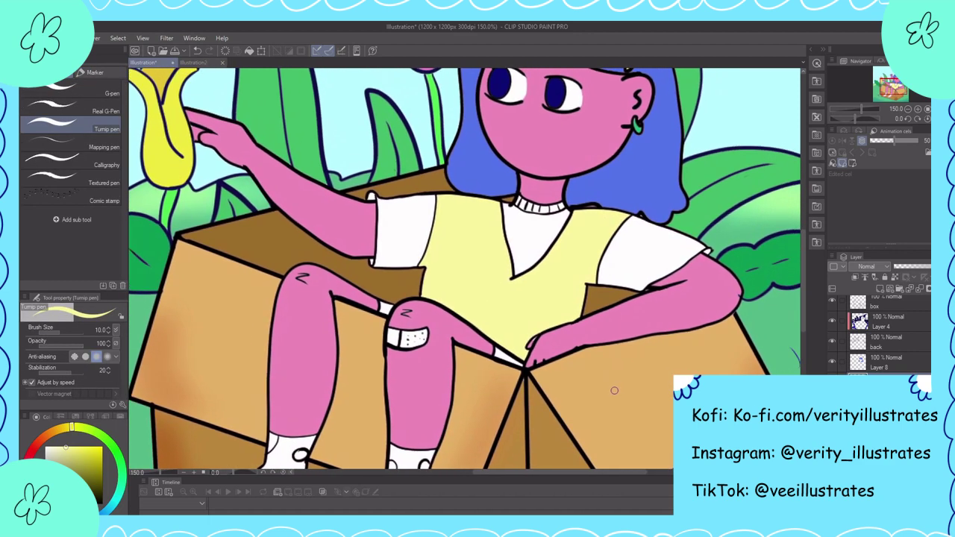
left_click(58, 431)
left_click(79, 445)
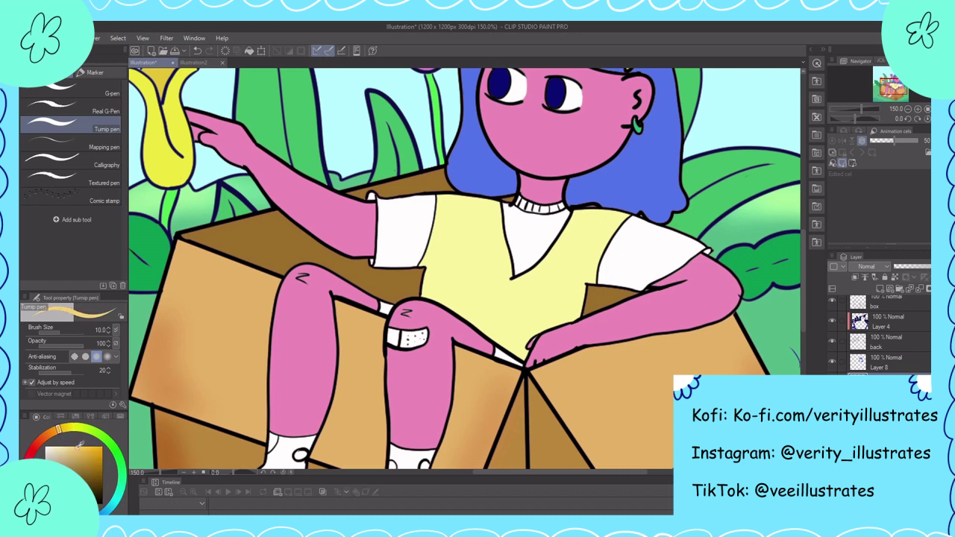
key("g")
left_click(634, 251)
left_click(533, 228)
left_click(392, 240)
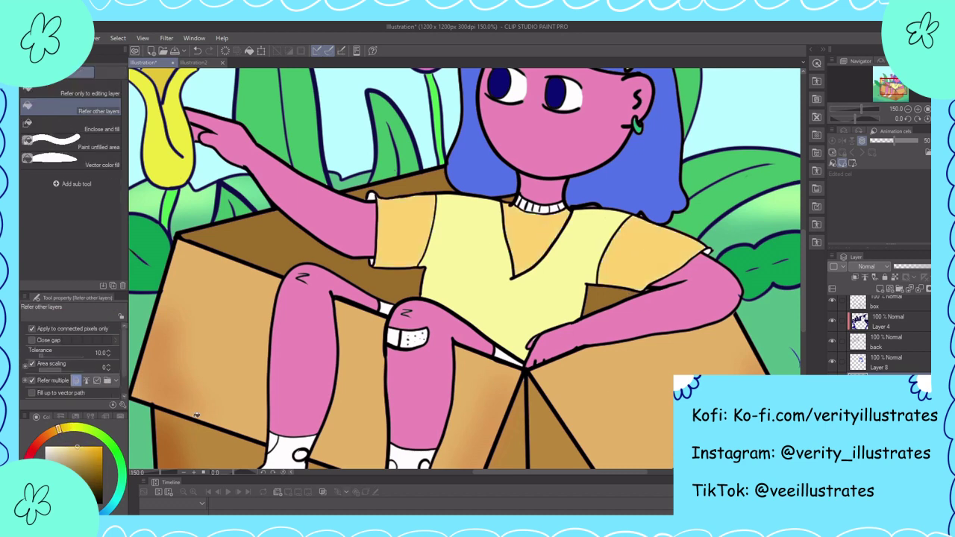
left_click(548, 209)
left_click(522, 200)
left_click(558, 205)
left_click(82, 458)
left_click_drag(457, 266, 492, 246)
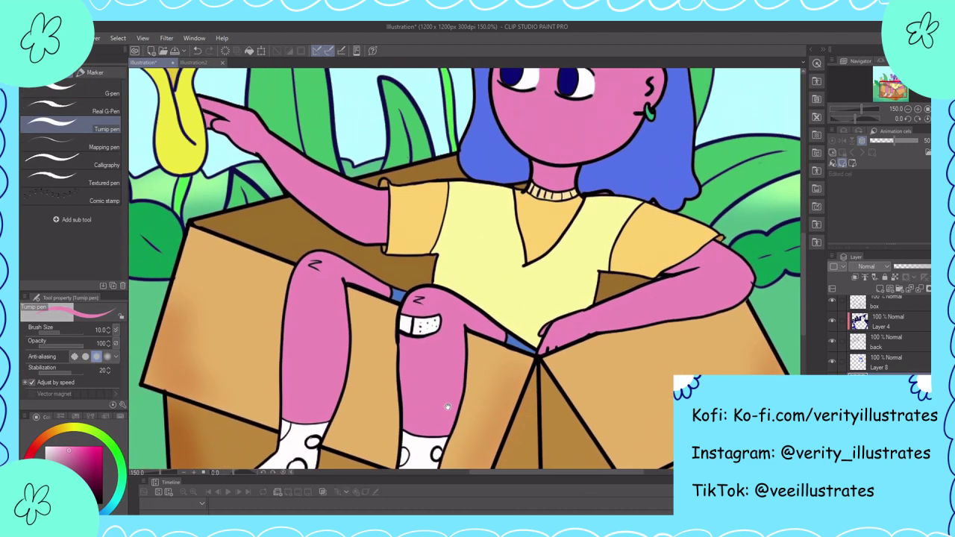
- Fill the plaster on the knee with a light grey end and a light green dotted section
key("x")
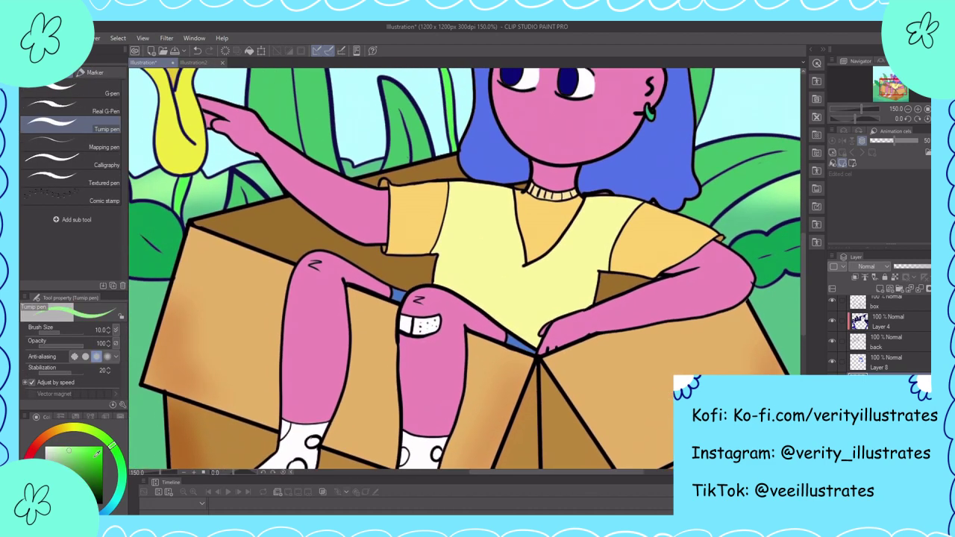
left_click(884, 361)
key("g")
left_click(407, 325)
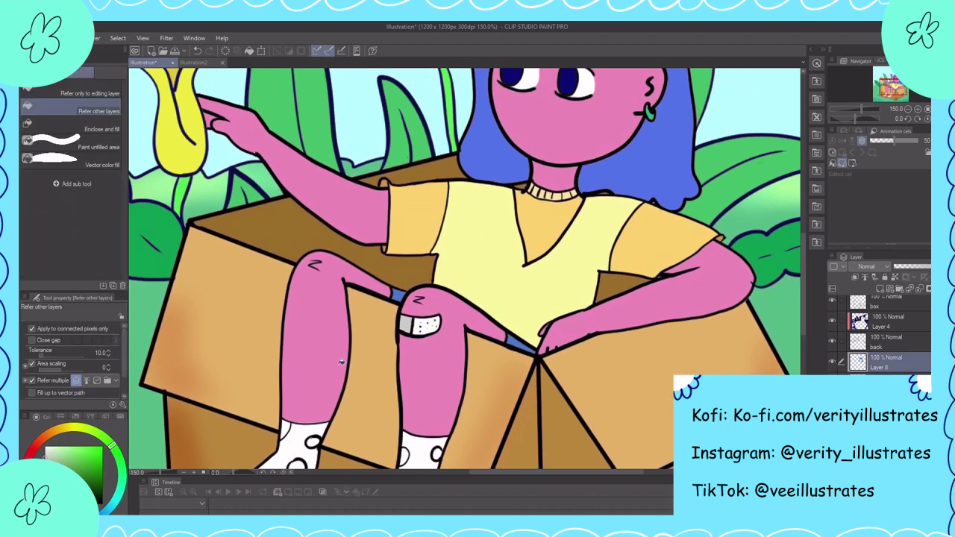
left_click(429, 325)
scroll(524, 403, "down", 3)
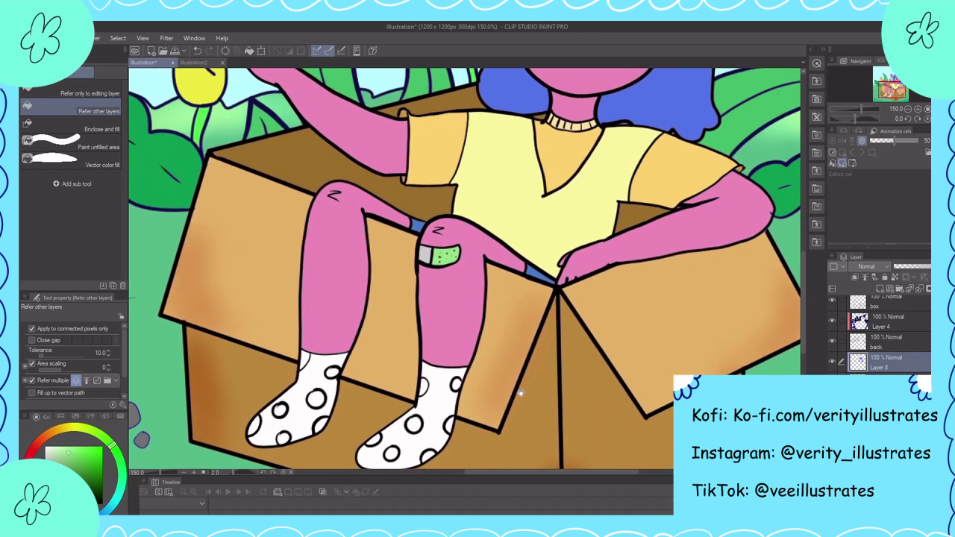
- Fill the background of both polka-dot socks light cyan
scroll(514, 391, "up", 3)
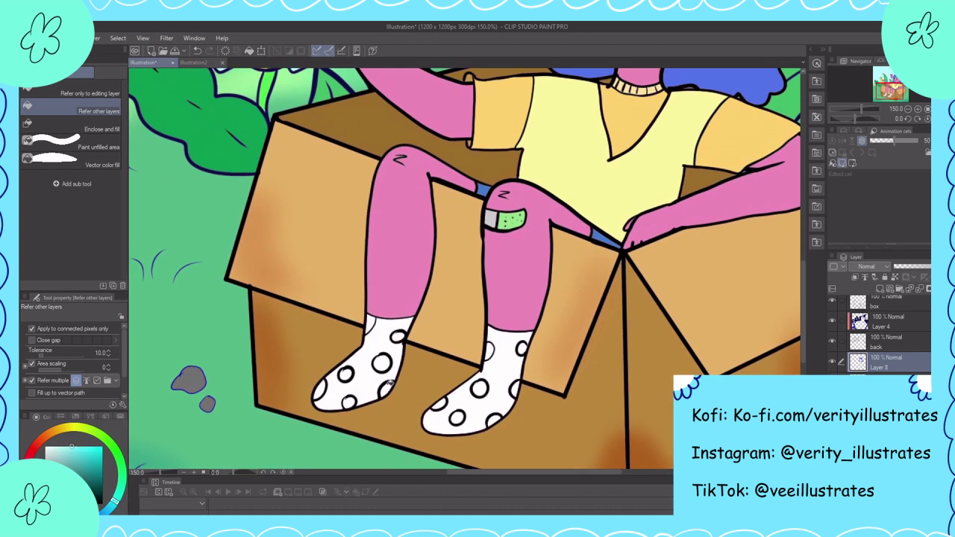
left_click(390, 382)
left_click(500, 418)
left_click_drag(501, 418, 520, 403)
- Fill the dots on the sock nearest the stones deep purple
left_click(85, 461)
left_click(341, 378)
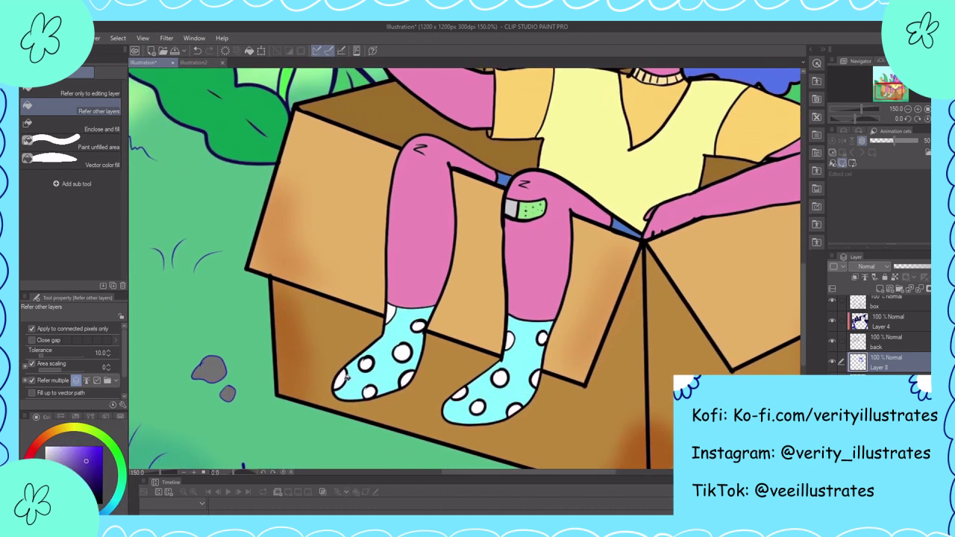
left_click(408, 379)
left_click(402, 352)
left_click(419, 326)
left_click(390, 313)
left_click(369, 389)
left_click(366, 363)
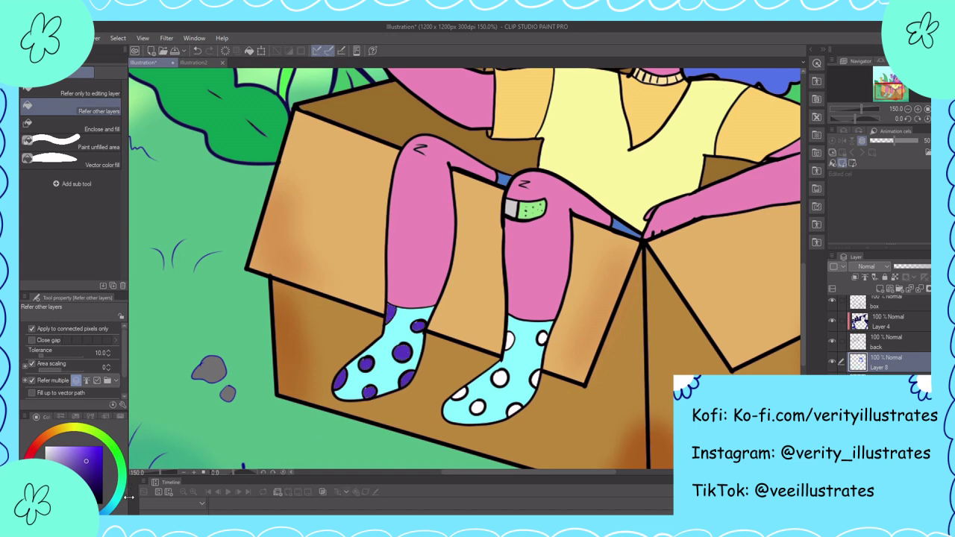
- Fill the dots on the sock of the leg with the plaster magenta
left_click(508, 341)
left_click(542, 339)
left_click(537, 378)
left_click(501, 378)
left_click(477, 407)
left_click(515, 409)
left_click(458, 392)
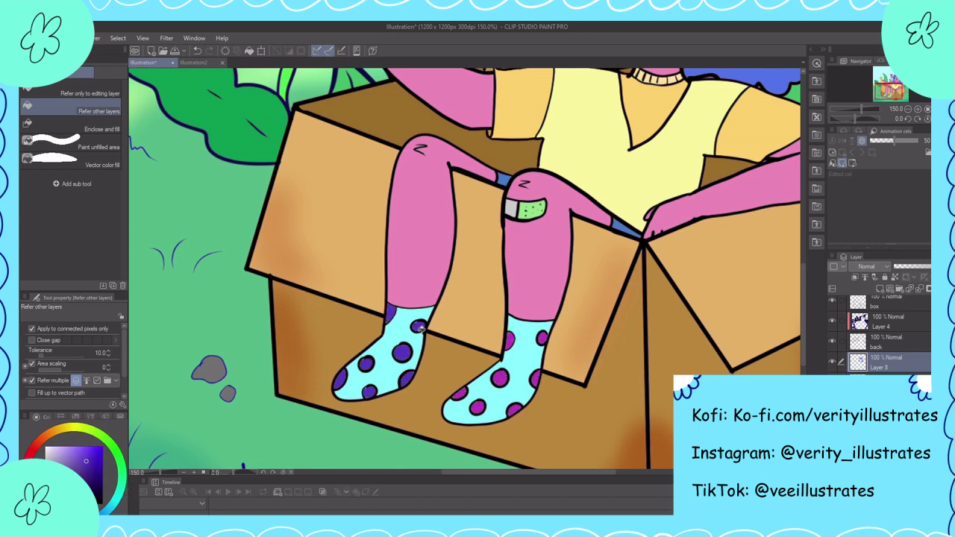
key("p")
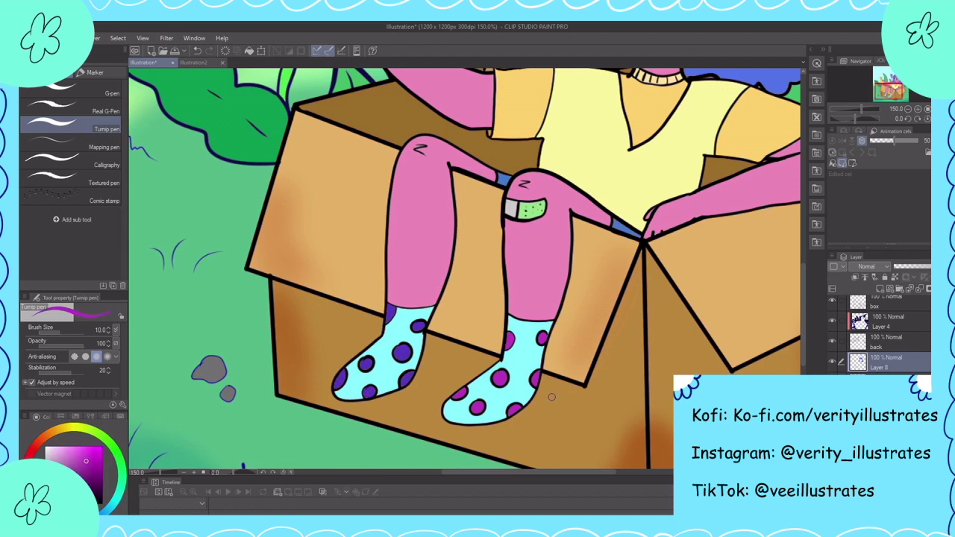
- Airbrush soft darker pink shading onto both of the character's elbows with the Noise airbrush at size 25
key("ctrl+0")
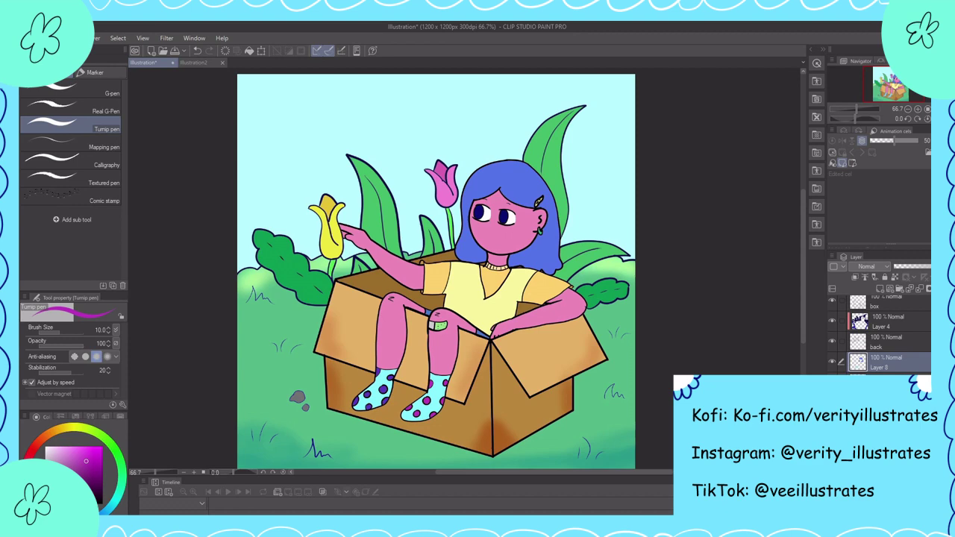
scroll(786, 246, "up", 4)
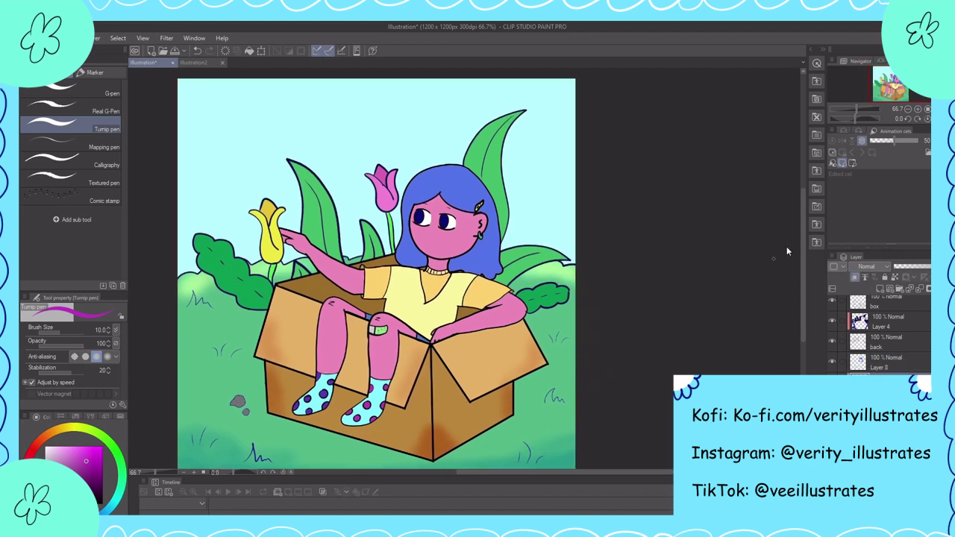
key("b")
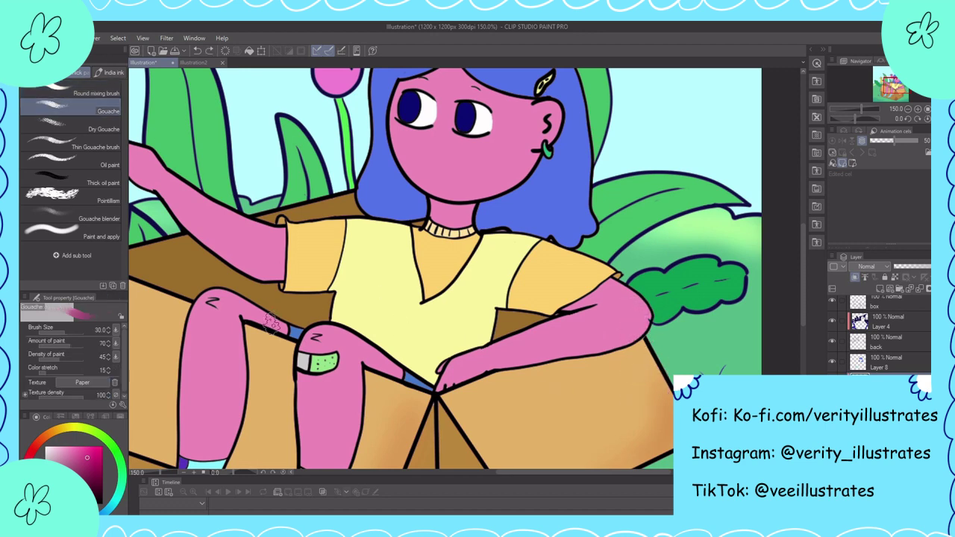
key("b")
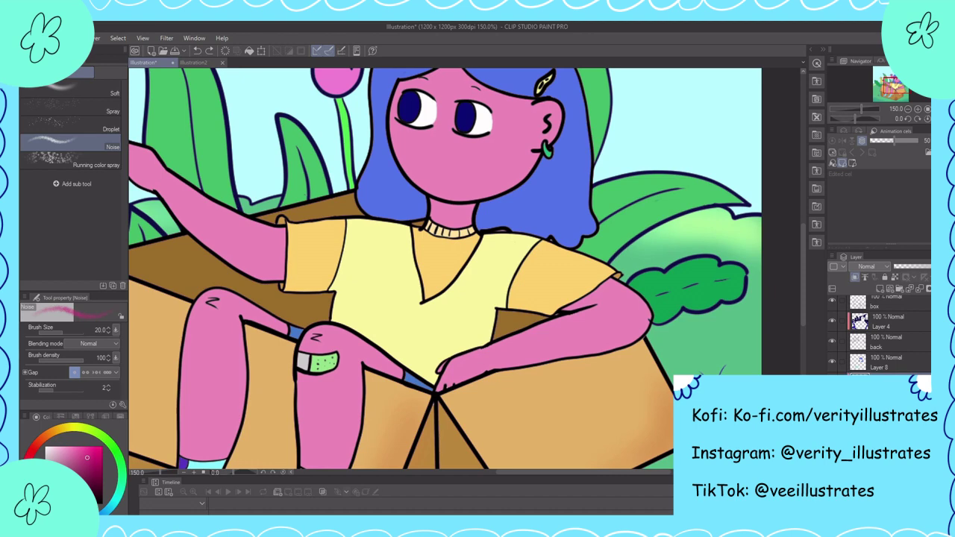
left_click_drag(646, 315, 641, 328)
left_click_drag(447, 261, 541, 299)
left_click_drag(350, 309, 366, 317)
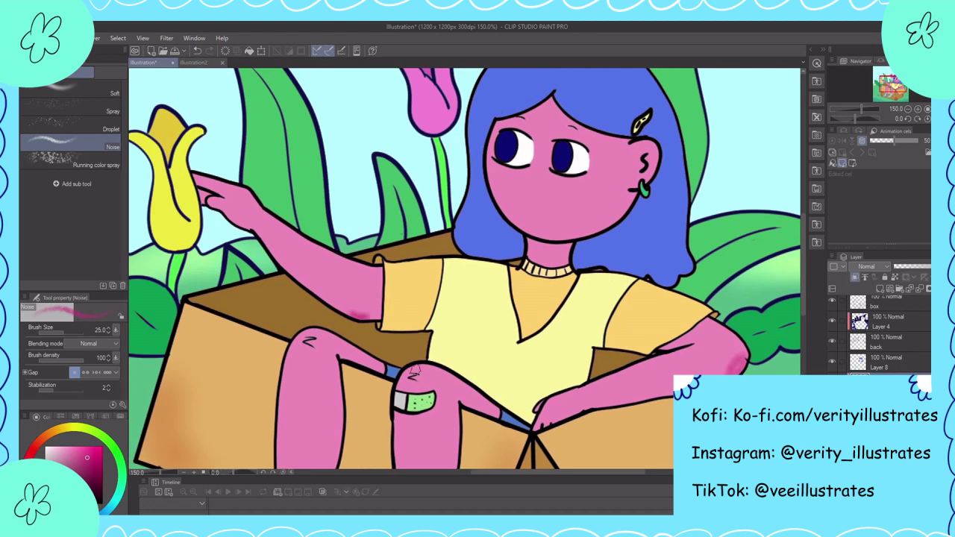
- Airbrush the same darker pink blush onto both knees and both cheeks
left_click_drag(408, 367, 418, 379)
left_click_drag(309, 328, 313, 356)
left_click_drag(447, 314, 380, 299)
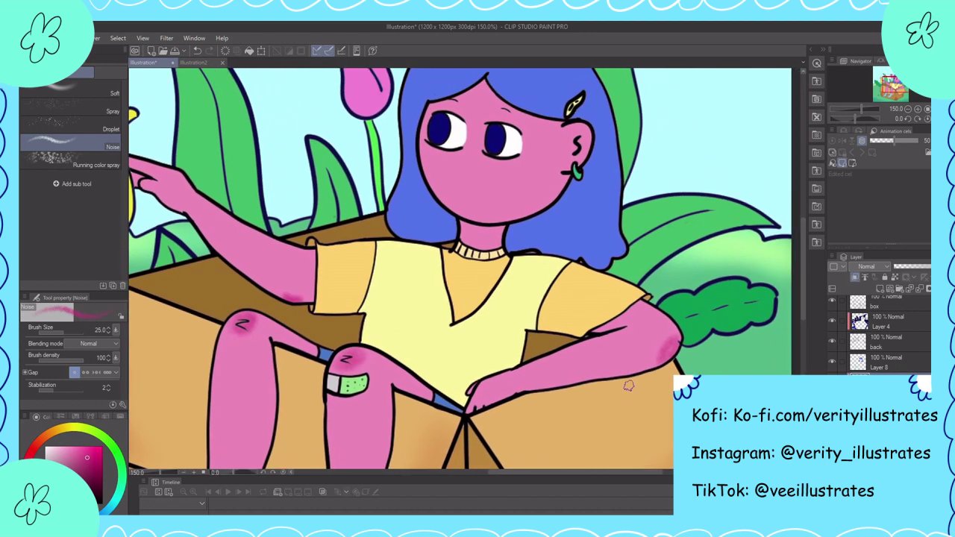
left_click_drag(522, 178, 537, 187)
left_click_drag(654, 385, 620, 465)
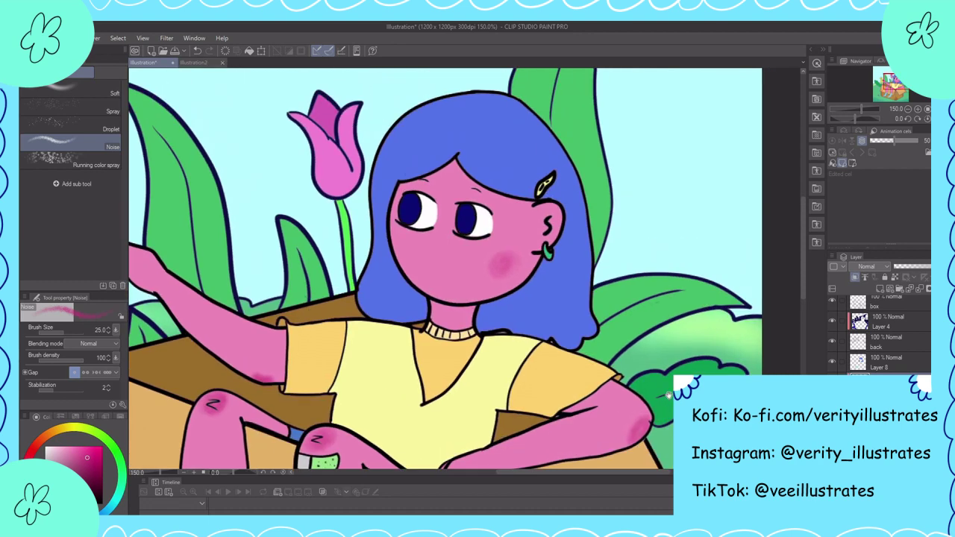
left_click_drag(669, 395, 619, 402)
- Airbrush darker yellow shading along the lower part of the yellow top and soften it with the Blur tool
left_click(68, 428)
left_click(92, 451)
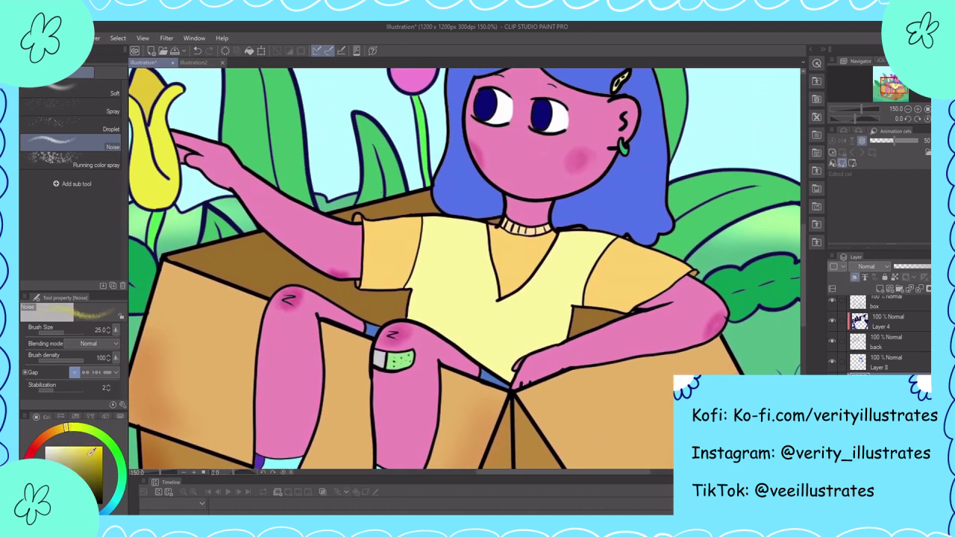
mouse_move(560, 335)
left_mouse_down()
mouse_move(463, 342)
mouse_move(424, 322)
mouse_move(495, 366)
mouse_move(486, 359)
mouse_move(540, 345)
left_mouse_up()
key("j")
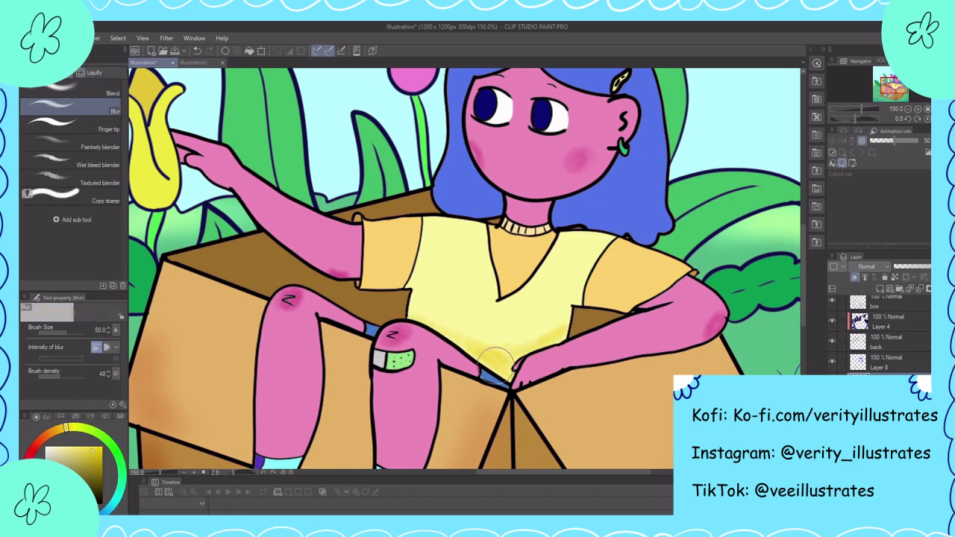
left_click_drag(630, 409, 495, 356)
- Undo the last stroke and add white highlights to the pupils on the eyes layer with the Turnip pen
left_click(908, 110)
left_click(908, 110)
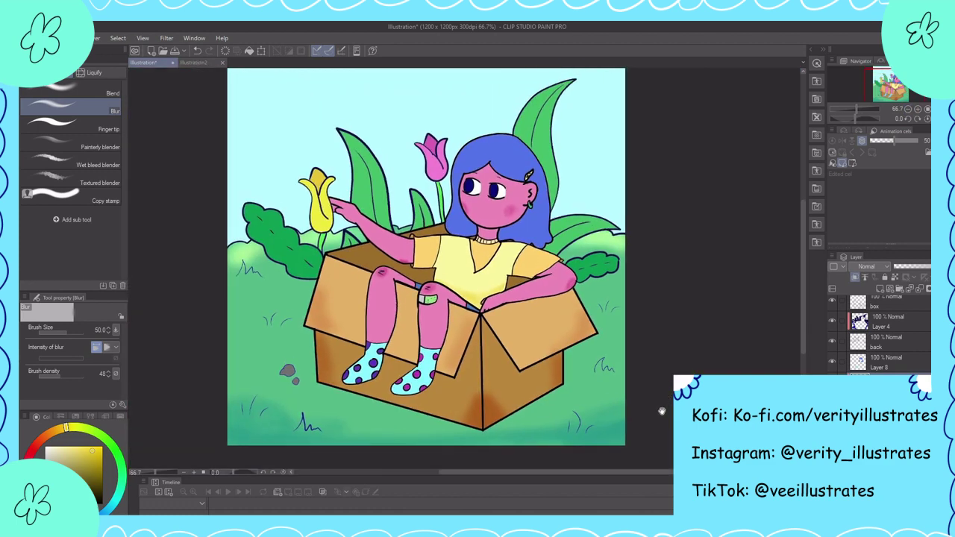
left_click_drag(660, 411, 668, 430)
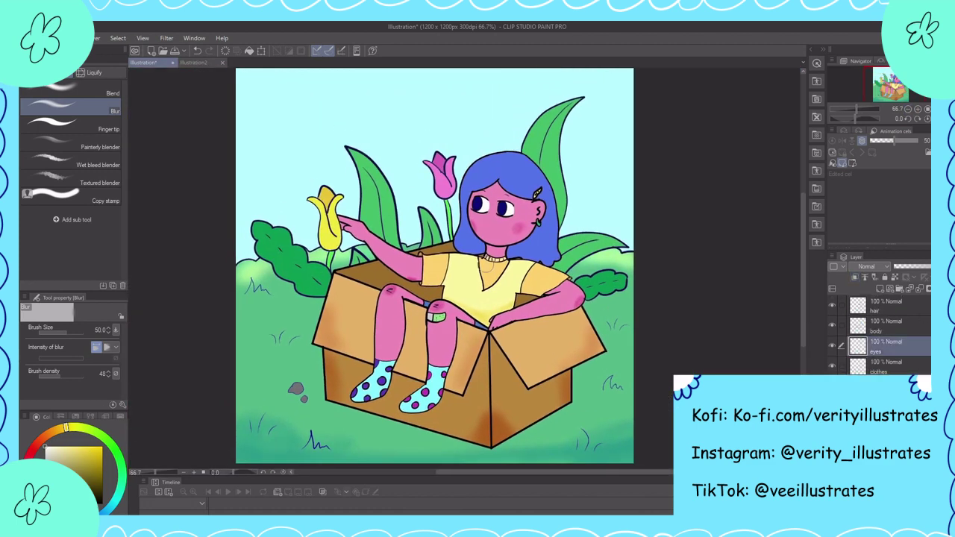
key("ctrl+z")
key("p")
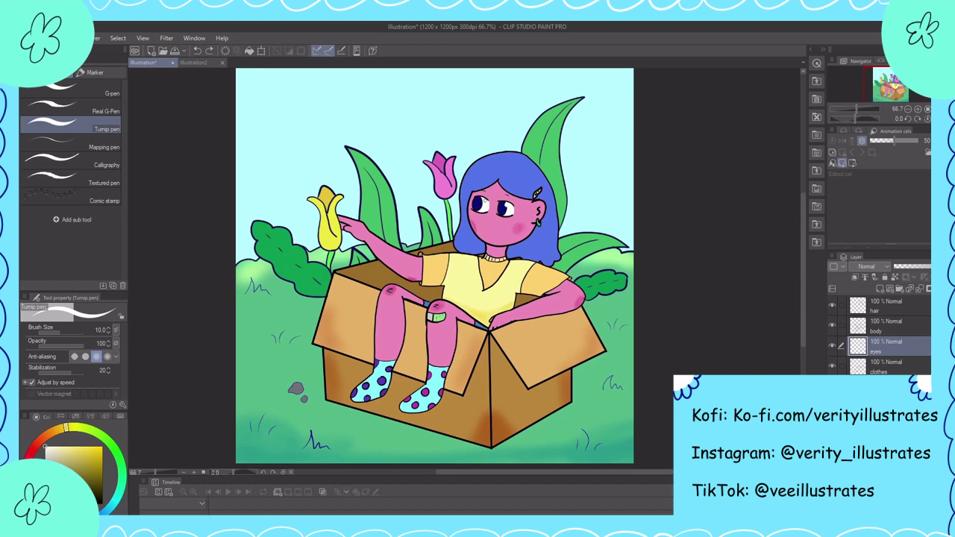
left_click_drag(640, 340, 639, 355)
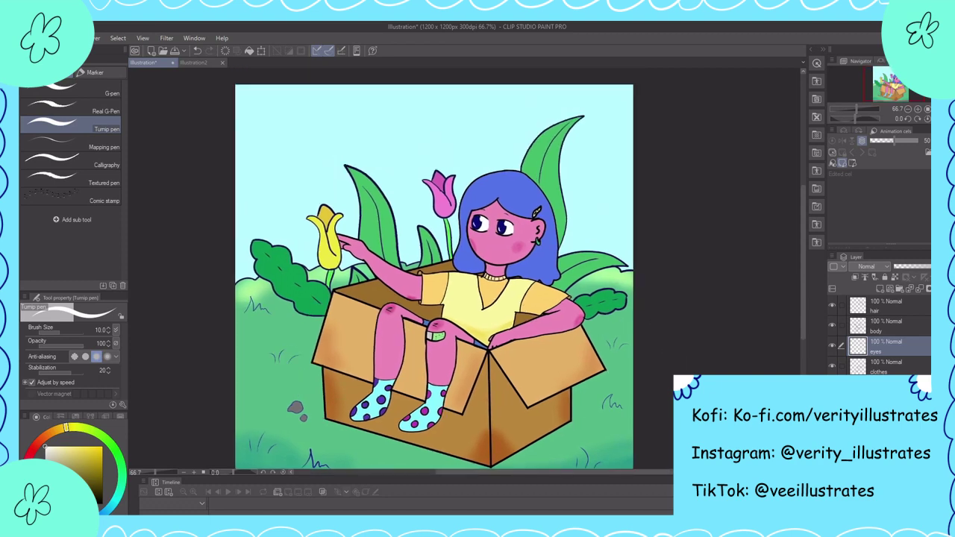
left_click_drag(671, 414, 651, 405)
- Airbrush light pink onto the ends of the blue hair on a separate layer and soften it with the Blur tool
left_click(62, 446)
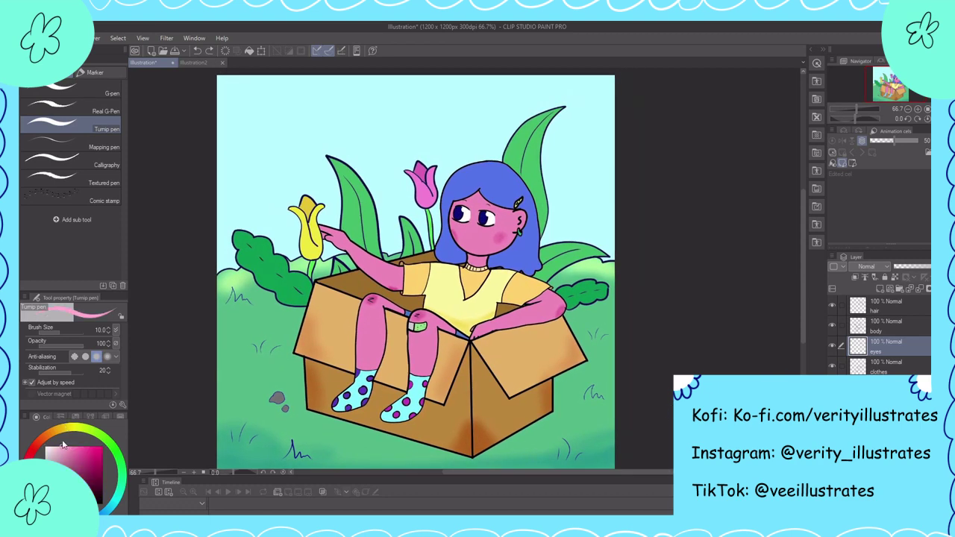
scroll(880, 336, "down", 2)
left_click(888, 339)
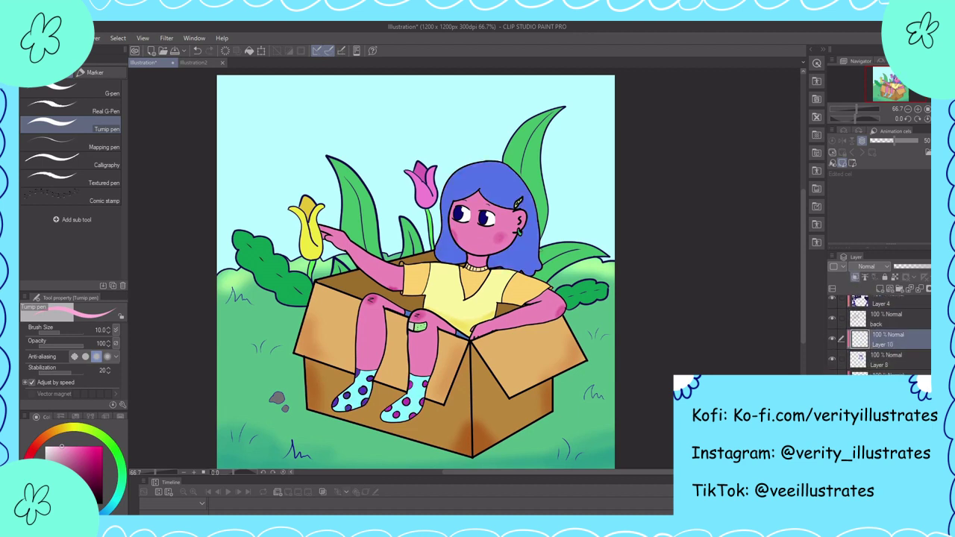
key("b")
mouse_move(536, 267)
left_mouse_down()
mouse_move(447, 258)
mouse_move(459, 262)
left_mouse_up()
key("j")
mouse_move(526, 272)
left_mouse_down()
mouse_move(531, 252)
mouse_move(447, 257)
mouse_move(542, 263)
mouse_move(498, 269)
mouse_move(517, 244)
mouse_move(501, 276)
left_mouse_up()
- Airbrush a light pink highlight onto the crown of the hair and blur it
scroll(621, 366, "up", 3)
key("b")
key("j")
left_click_drag(671, 381, 629, 392)
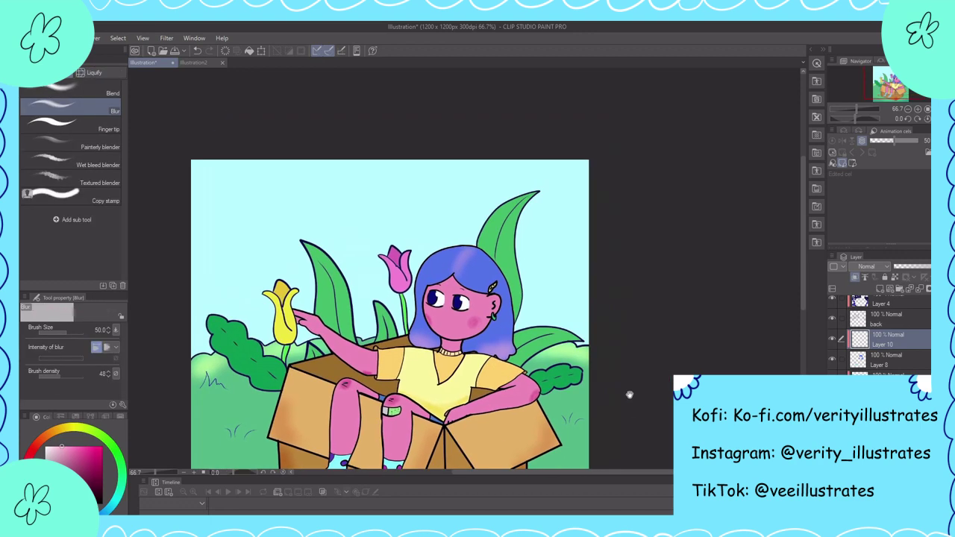
scroll(631, 400, "down", 3)
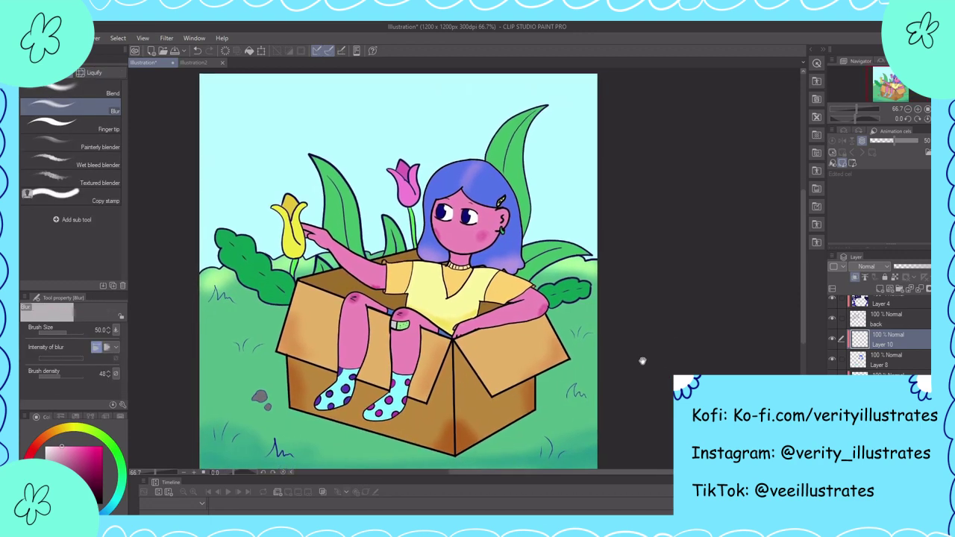
scroll(637, 377, "up", 1)
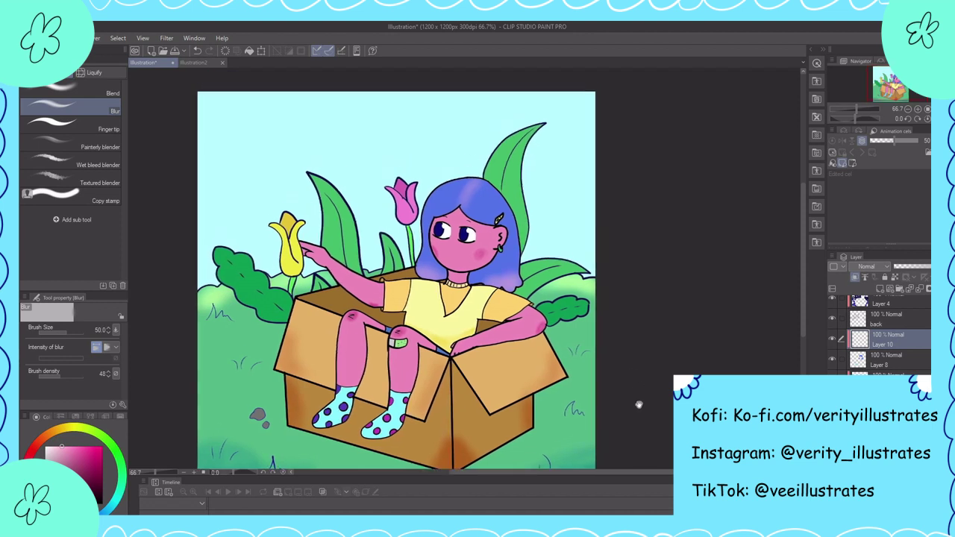
- Outline and fill darker green shadows along one side of the tall pointed leaves with the Turnip pen and fill tool
left_click(519, 248, "alt")
left_click(519, 248, "ctrl")
key("Delete")
key("ctrl+z")
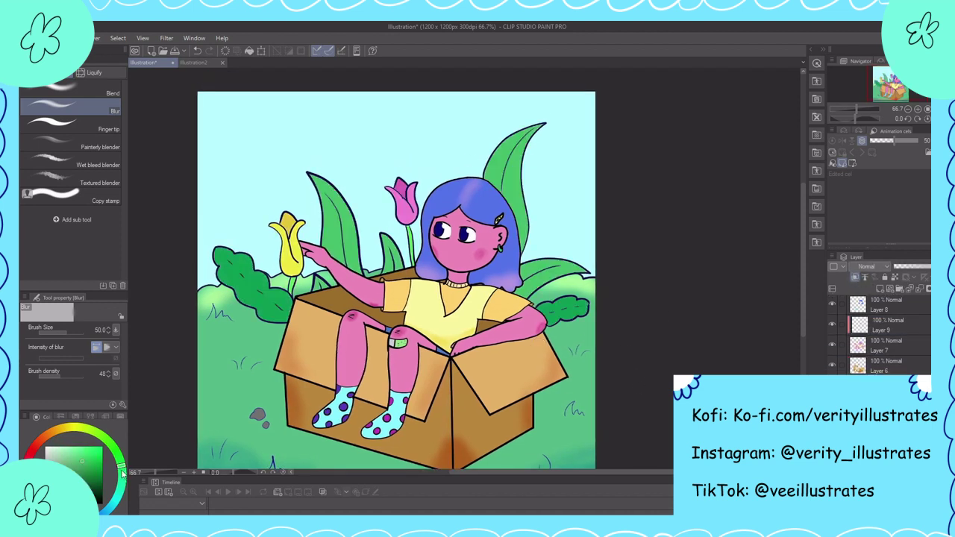
key("p")
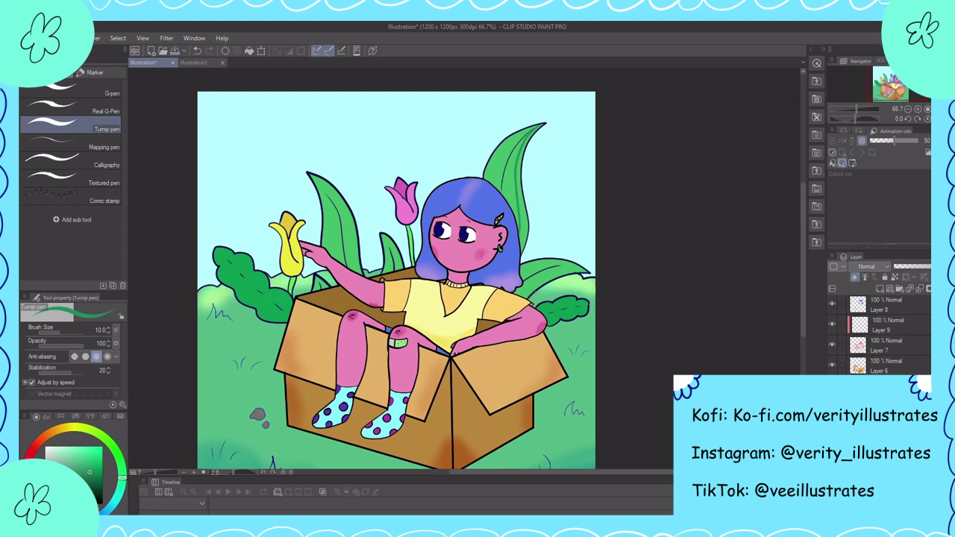
left_click_drag(521, 299, 579, 269)
left_click_drag(307, 171, 327, 237)
key("g")
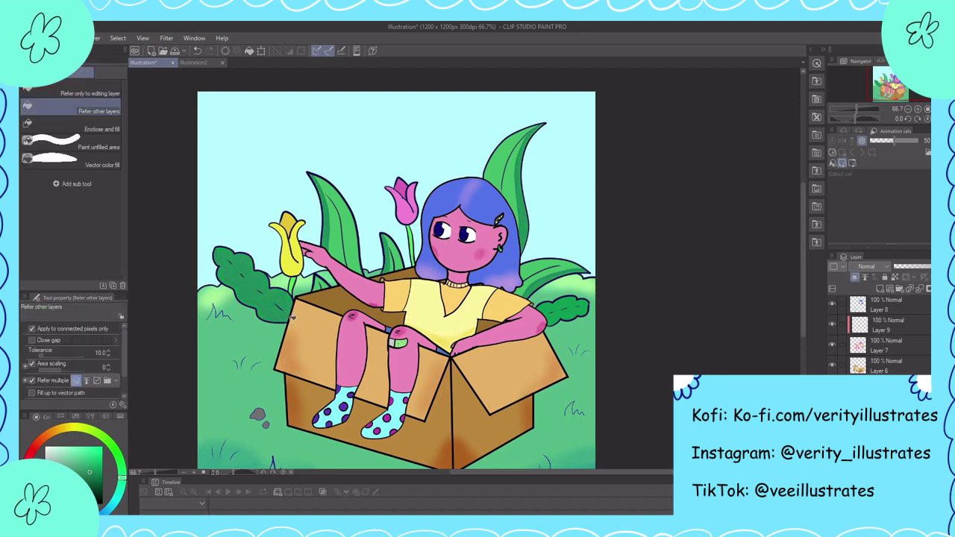
- Touch up the darker green shading on the small leaf behind the box, below the pointing arm
key("e")
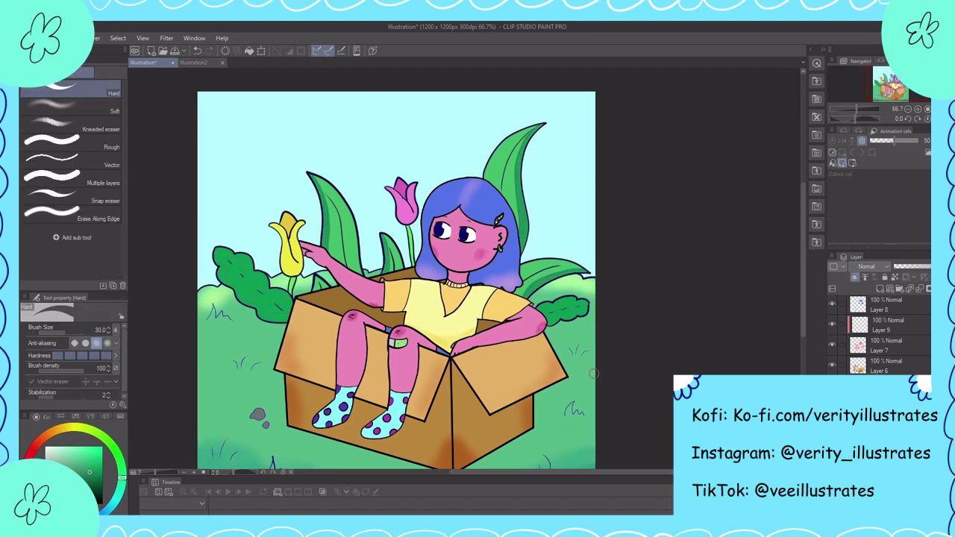
key("p")
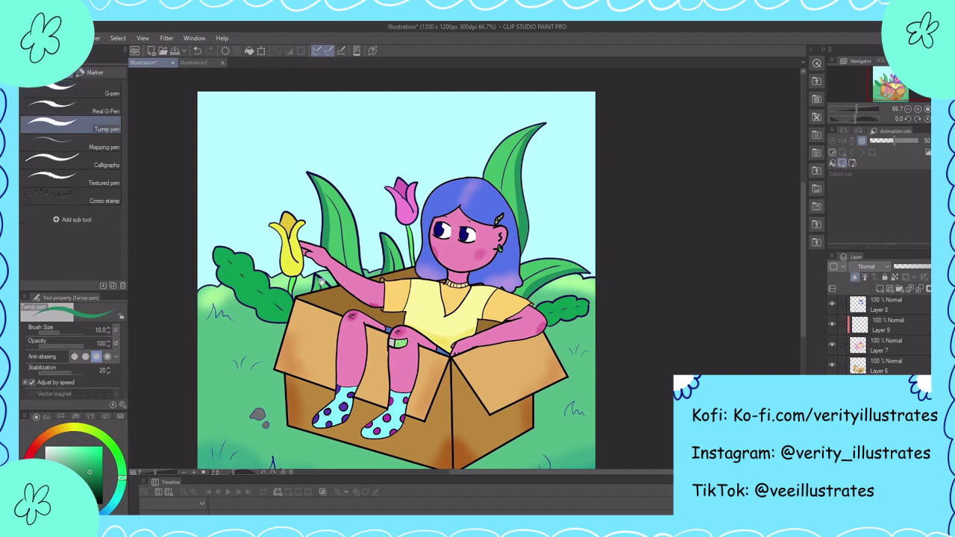
key("g")
- Paint light pink highlights on the pink tulip's petals and light yellow highlights on the yellow tulip's petals
scroll(577, 387, "up", 2)
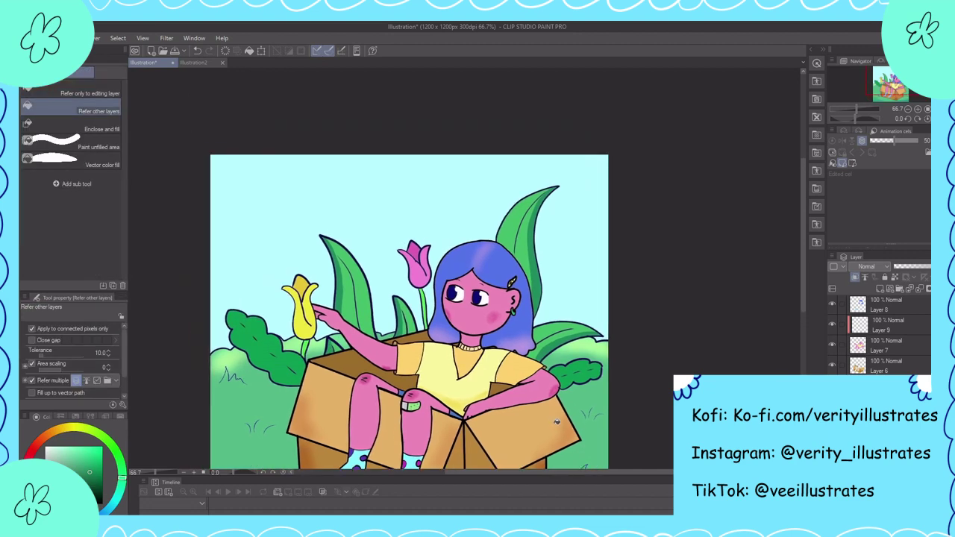
scroll(555, 422, "up", 1)
left_click(437, 284, "alt")
key("p")
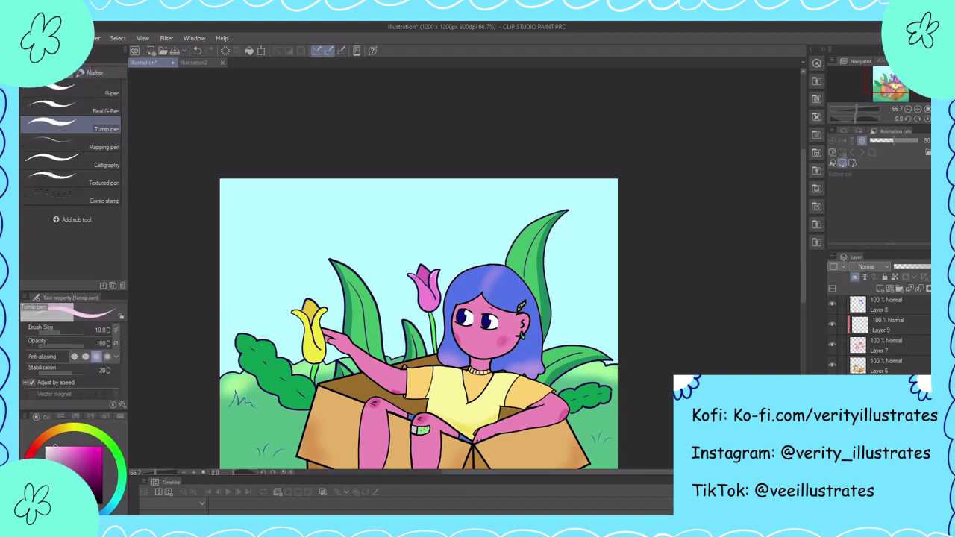
left_click_drag(525, 395, 631, 363)
left_click(77, 432)
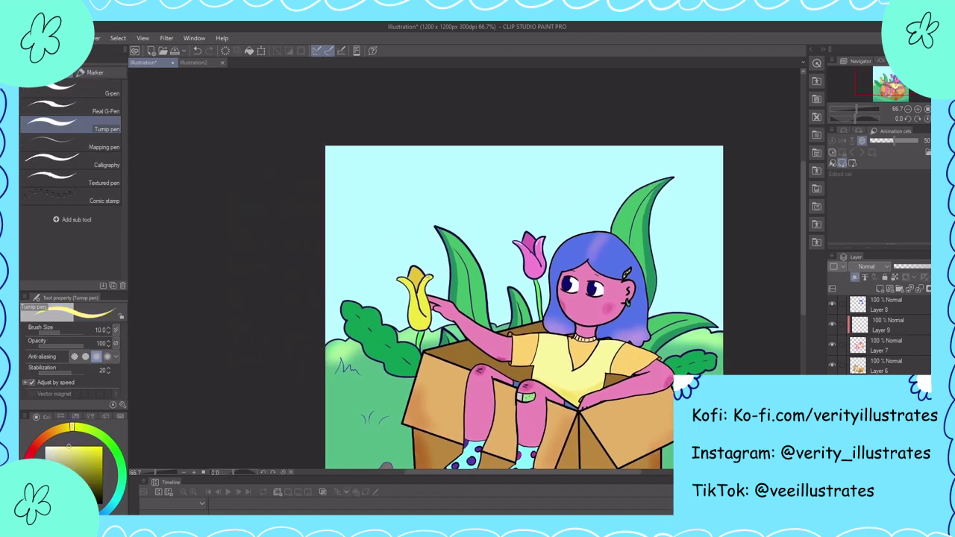
left_click_drag(398, 282, 411, 278)
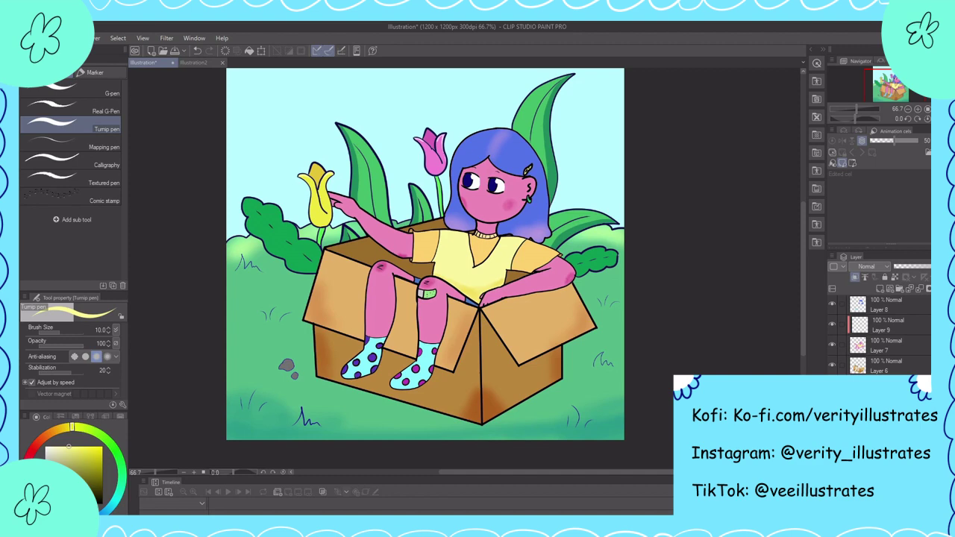
- Paint darker pink shadows on the neck under the chin and on the forehead below the fringe
scroll(464, 362, "up", 5)
left_click(464, 363, "alt")
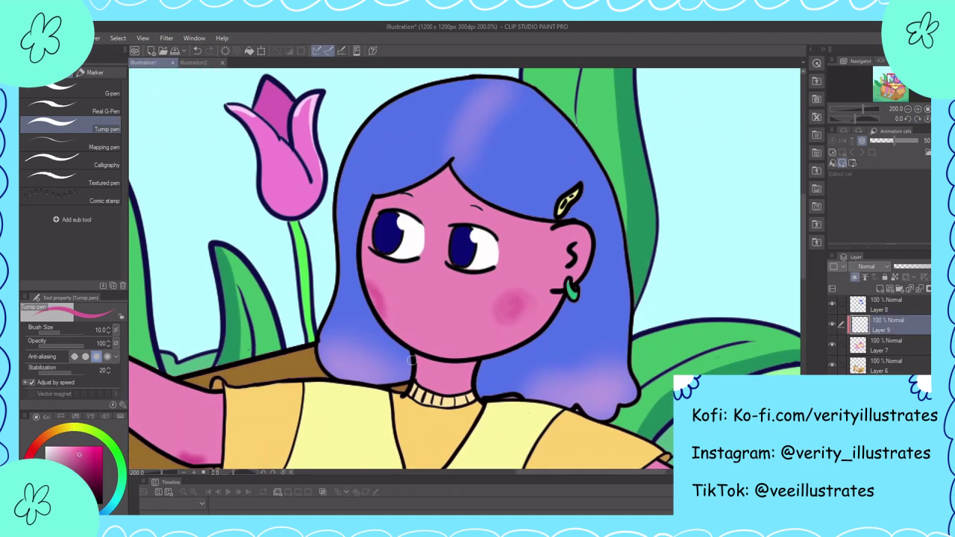
left_click_drag(464, 362, 418, 361)
mouse_move(448, 187)
left_mouse_down()
mouse_move(474, 266)
mouse_move(420, 284)
left_mouse_up()
left_click_drag(567, 428, 511, 437)
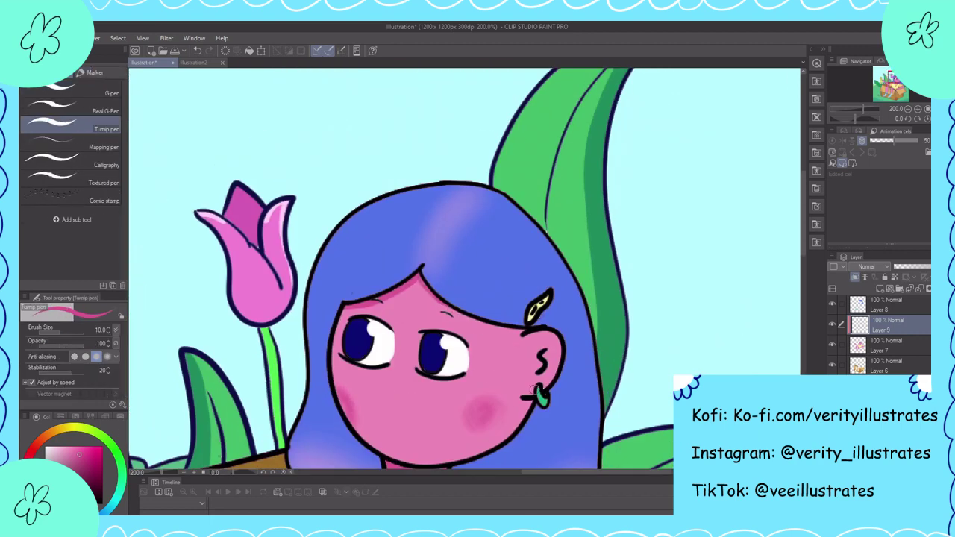
scroll(535, 388, "down", 4)
left_click_drag(618, 411, 623, 396)
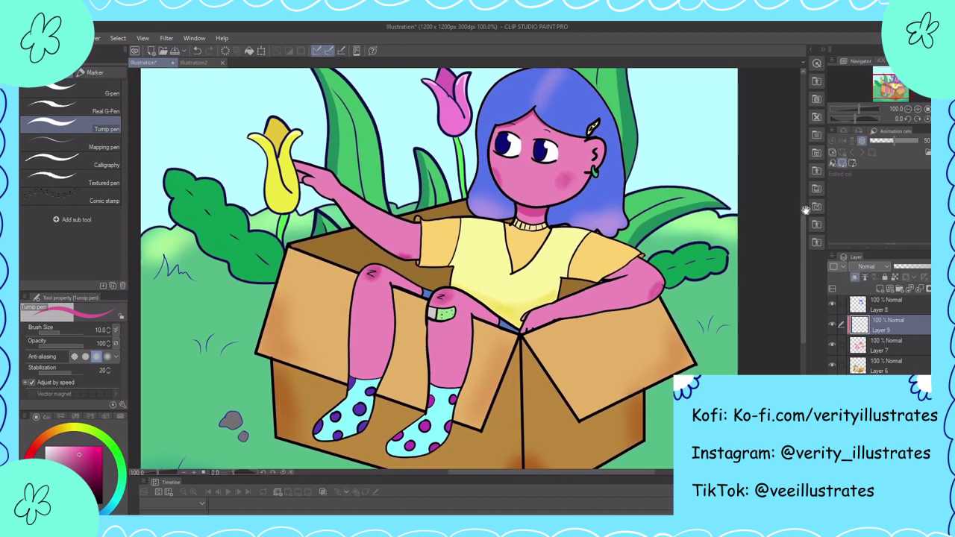
- Shade the lower edges of the two wavy leaves beside the box with a dark bluish green
left_click_drag(683, 337, 674, 390)
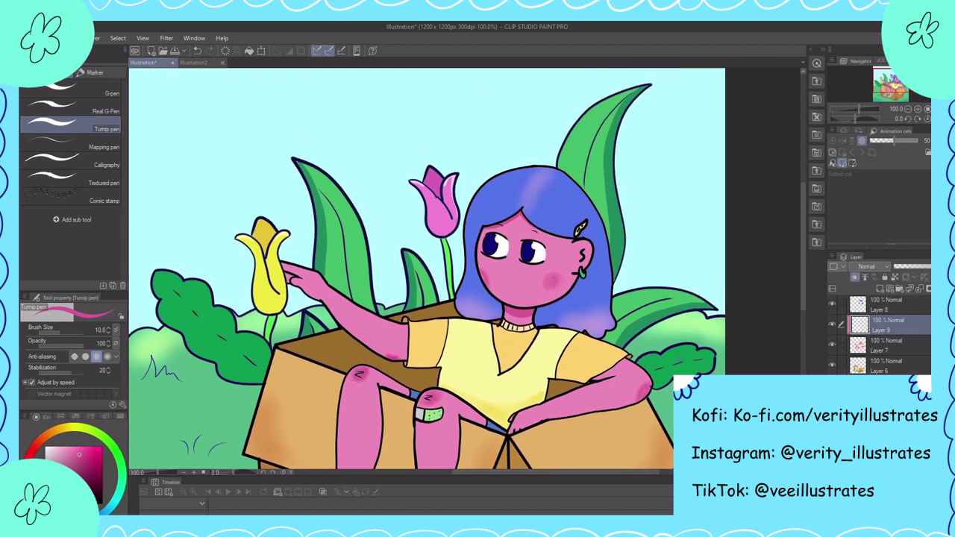
left_click(121, 475)
left_click(88, 478)
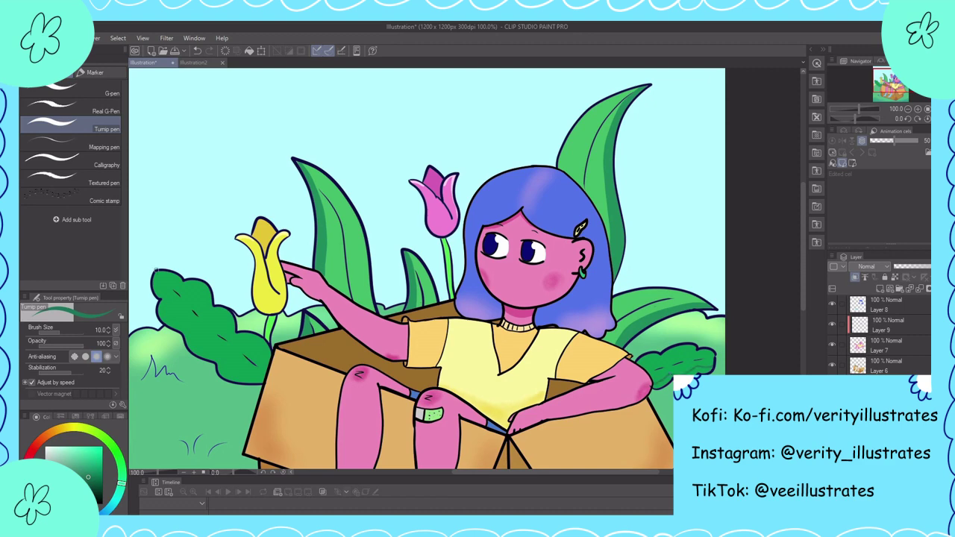
left_click_drag(189, 330, 263, 378)
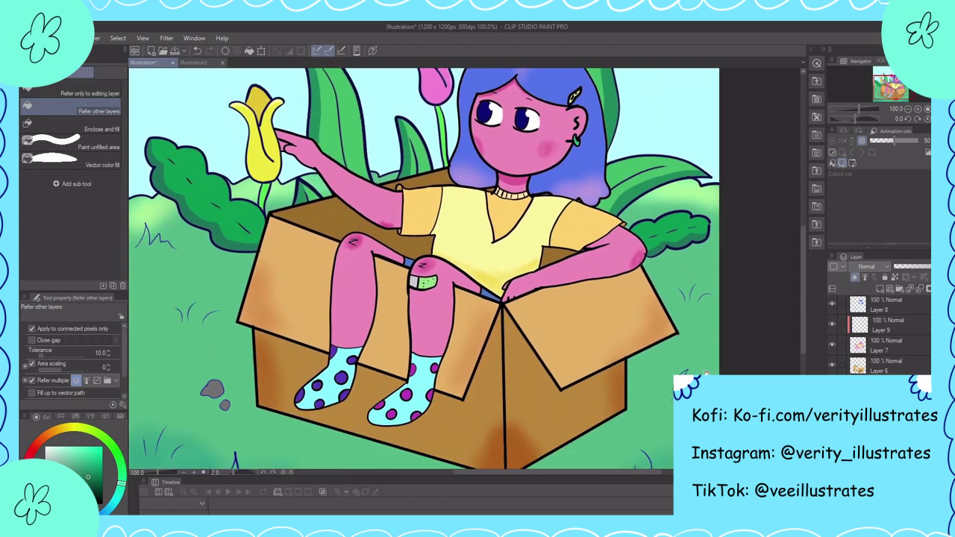
- Shade the edges of both spotted socks with a darker blue on a new clipped layer
left_click_drag(705, 373, 752, 356)
left_click_drag(121, 483, 107, 510)
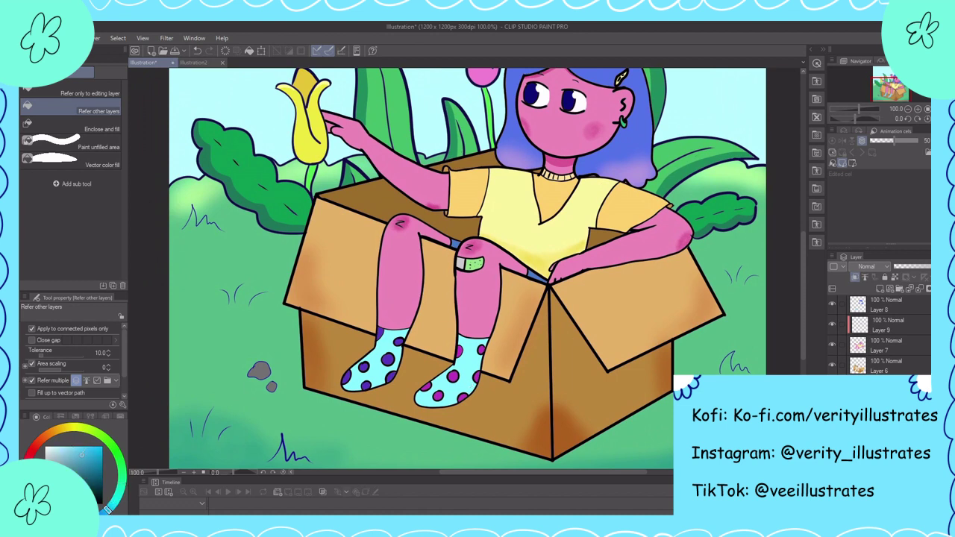
scroll(884, 335, "down", 3)
left_click(884, 349)
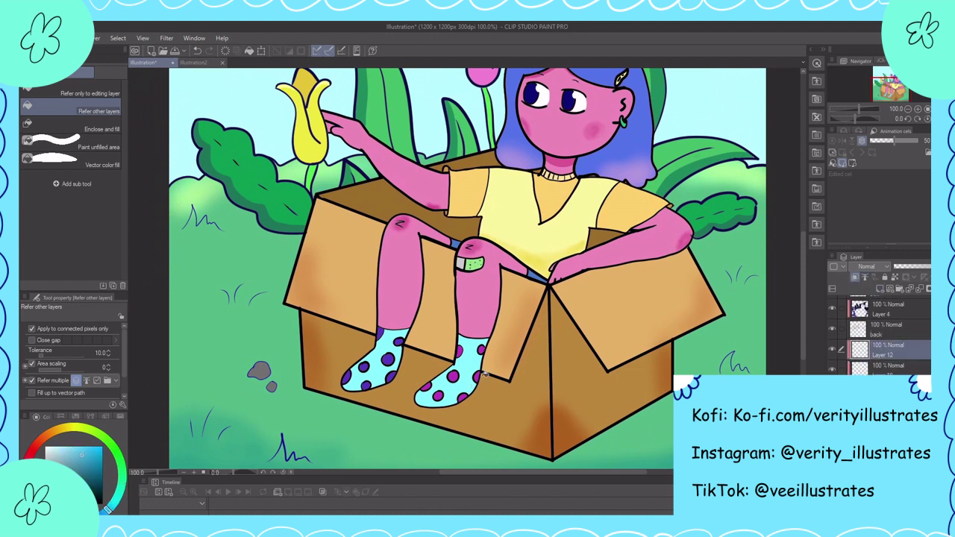
key("p")
key("b")
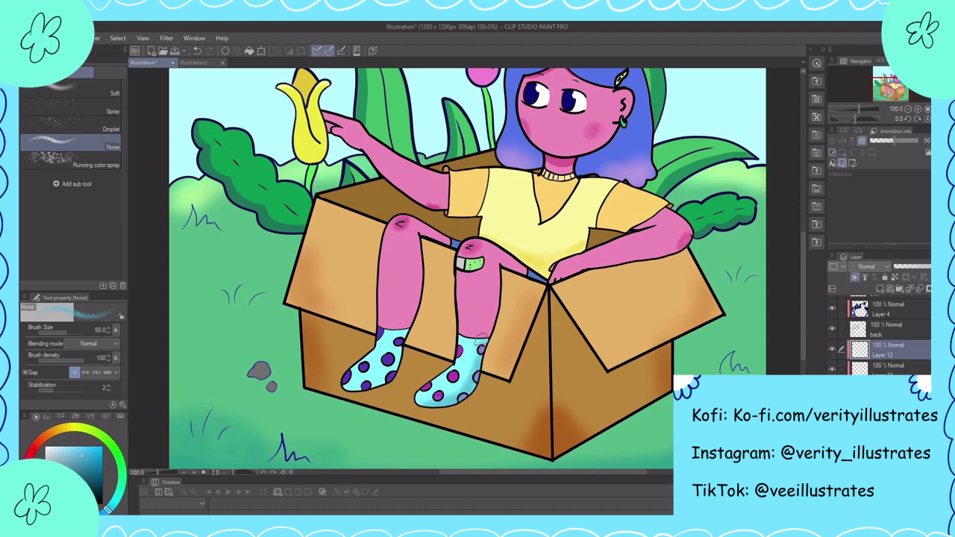
- Set the sock shading layer to Multiply blending at 75% opacity
left_click_drag(598, 408, 621, 406)
scroll(865, 267, "down", 2)
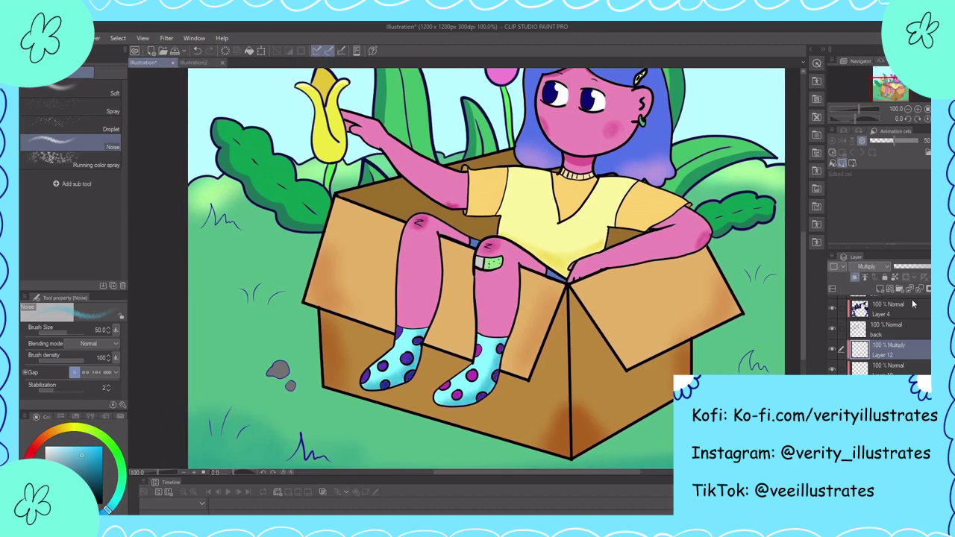
mouse_move(928, 266)
left_mouse_down()
mouse_move(919, 273)
mouse_move(928, 273)
left_mouse_up()
- Paint dark brown shadows beneath the box flaps on a new clipped layer above the box colours, using the Noise airbrush
mouse_move(707, 379)
left_mouse_down()
mouse_move(632, 385)
mouse_move(647, 409)
mouse_move(640, 357)
mouse_move(625, 351)
left_mouse_up()
left_click(594, 385, "alt")
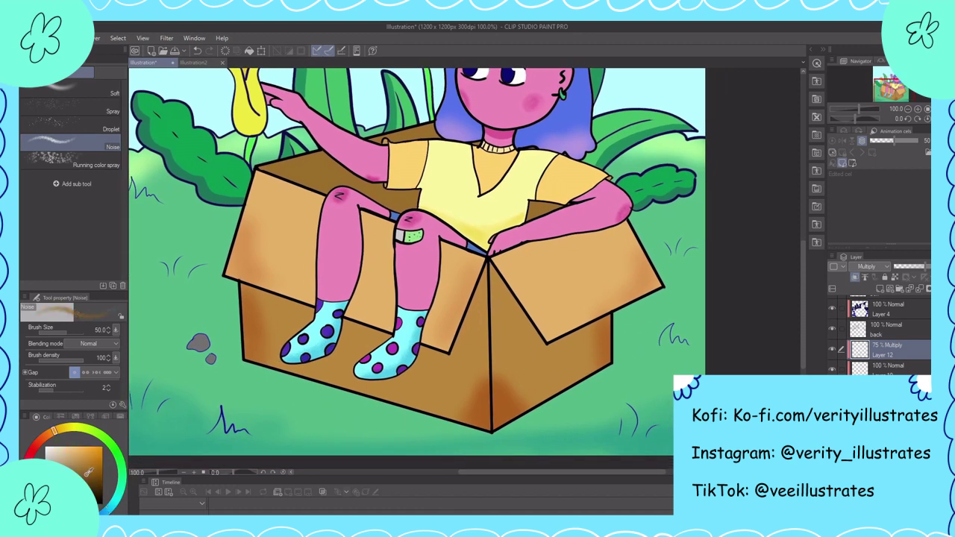
scroll(888, 335, "down", 3)
left_click(888, 345)
left_click(882, 288)
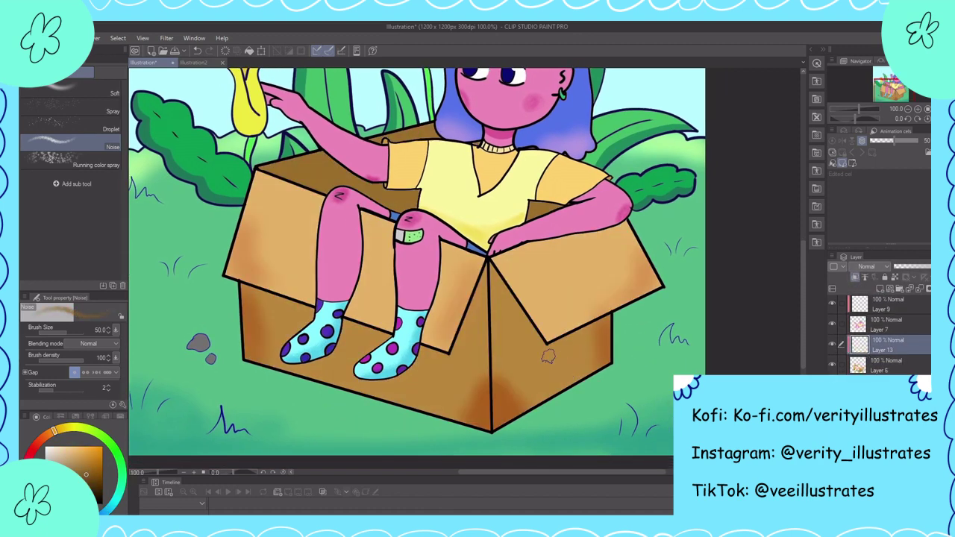
mouse_move(489, 266)
left_mouse_down()
mouse_move(522, 328)
mouse_move(611, 372)
mouse_move(582, 339)
mouse_move(606, 369)
mouse_move(515, 321)
mouse_move(523, 403)
mouse_move(605, 323)
mouse_move(567, 381)
mouse_move(597, 365)
mouse_move(455, 358)
left_mouse_up()
key("ctrl+z")
left_click(94, 468)
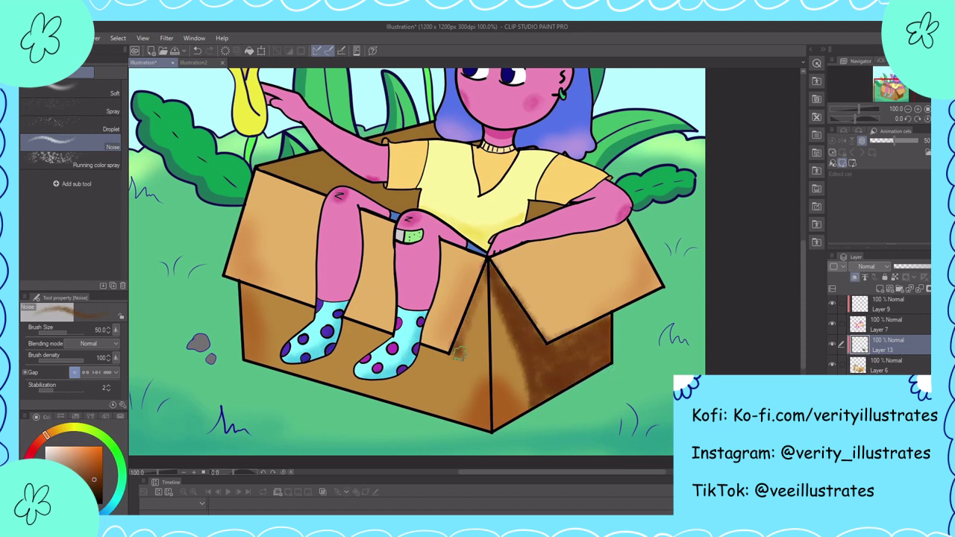
left_click_drag(459, 276, 470, 358)
left_click_drag(583, 406, 625, 399)
scroll(625, 399, "down", 2)
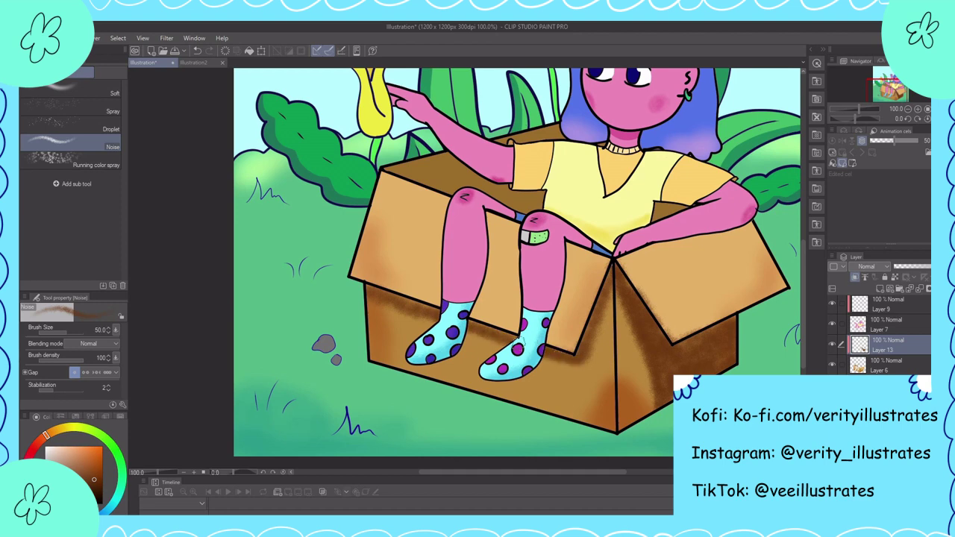
- Clean up the box shadow with the hard eraser, and set its layer to Multiply blending at 27% opacity
scroll(585, 440, "up", 2)
key("e")
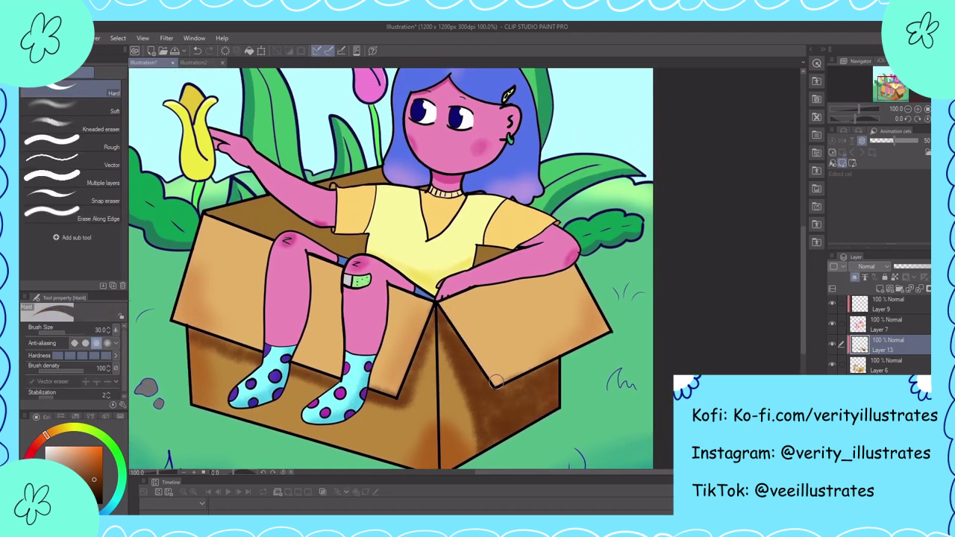
left_click_drag(399, 390, 373, 394)
scroll(867, 266, "down", 2)
left_click_drag(928, 266, 904, 268)
scroll(638, 359, "down", 2)
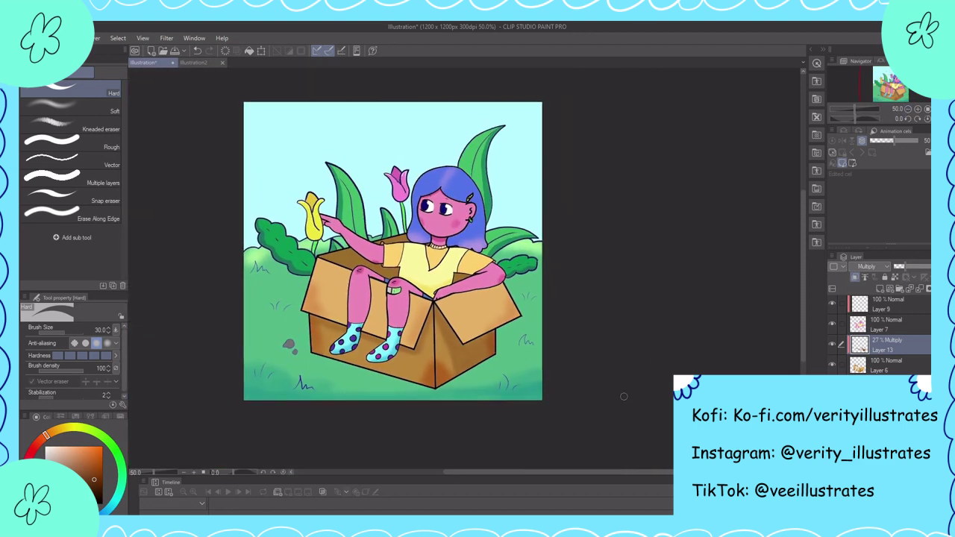
left_click_drag(620, 399, 658, 432)
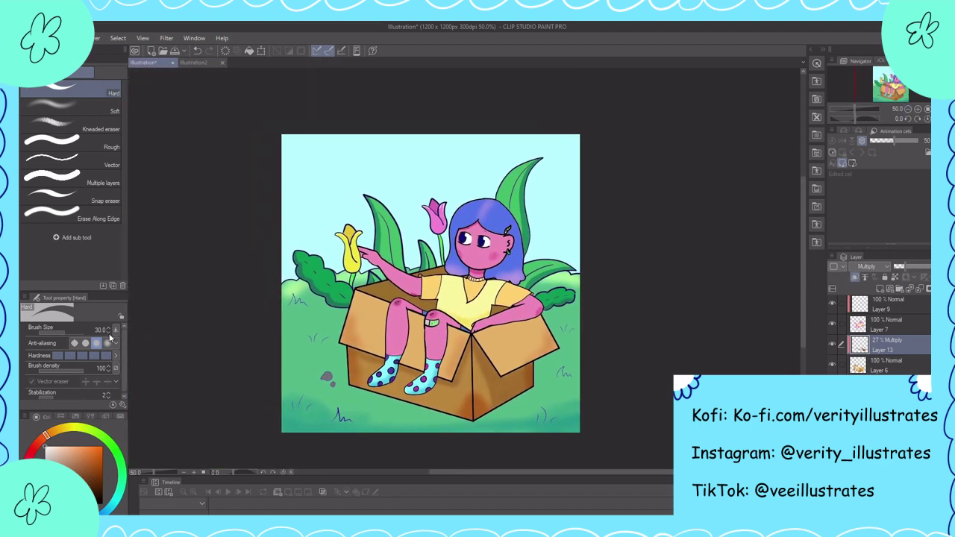
- Paint soft white clouds across the sky behind the leaves with the Cloud brush at size 100
key("b")
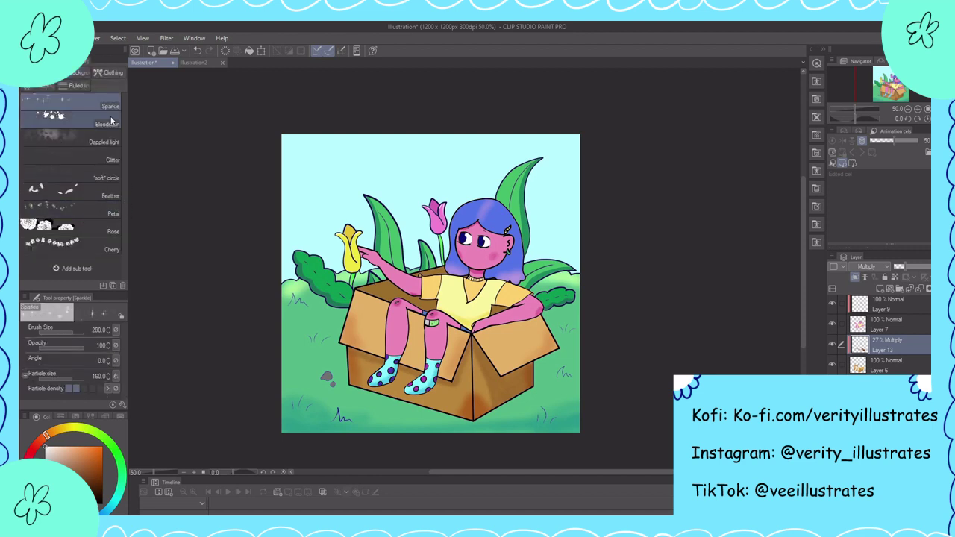
left_click(80, 72)
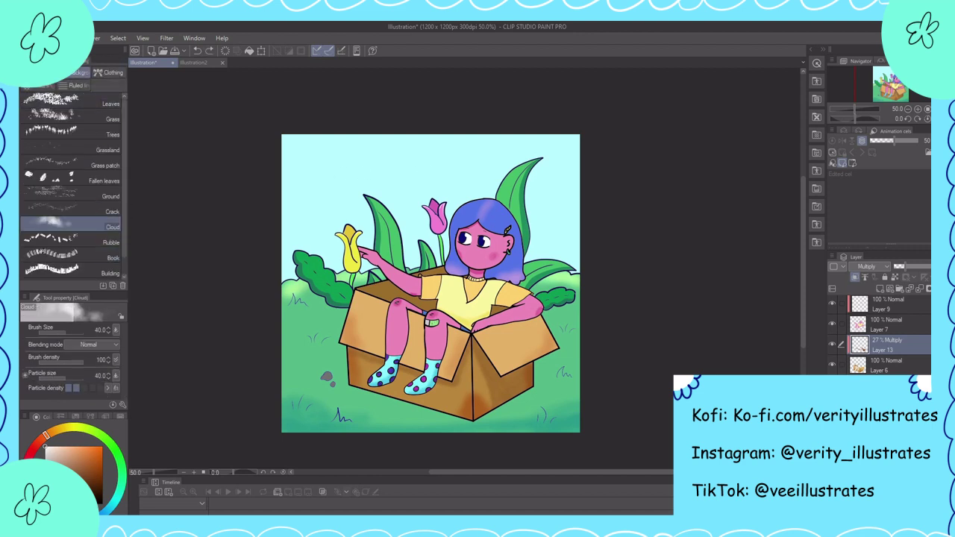
key("alt+bracketleft")
key("alt+bracketleft")
key("alt+bracketleft")
key("alt+bracketleft")
key("bracketright")
key("bracketright")
key("bracketright")
key("bracketright")
key("bracketright")
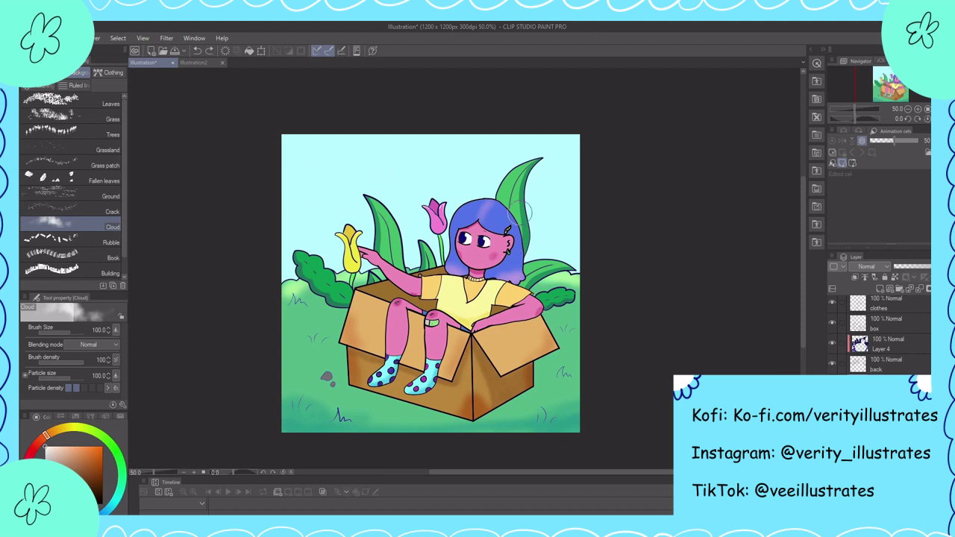
left_click_drag(321, 164, 395, 166)
left_click_drag(507, 176, 570, 170)
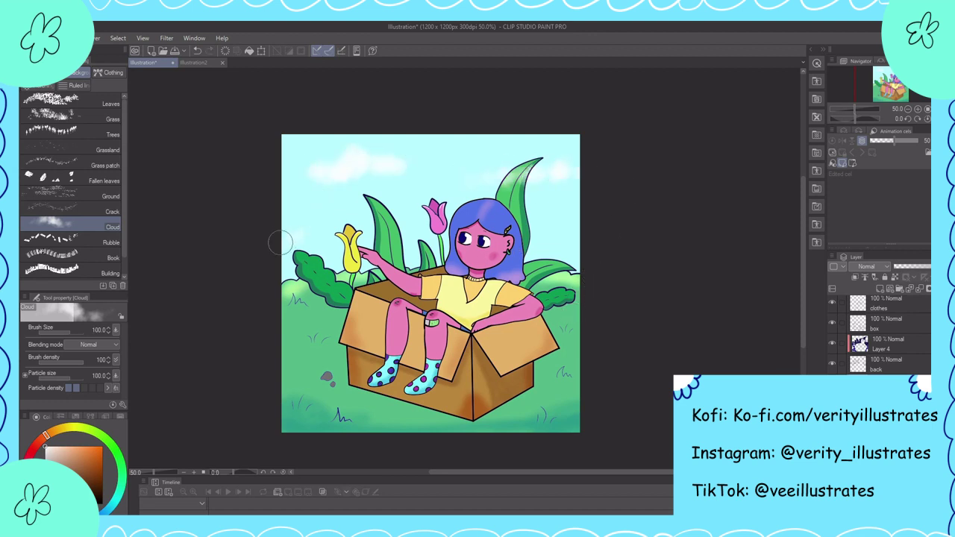
- Sign the artwork on a new topmost layer in the lower right grass, using the Mapping pen at size 5
key("alt+bracketright")
key("alt+bracketright")
key("alt+bracketright")
key("alt+bracketright")
key("alt+bracketright")
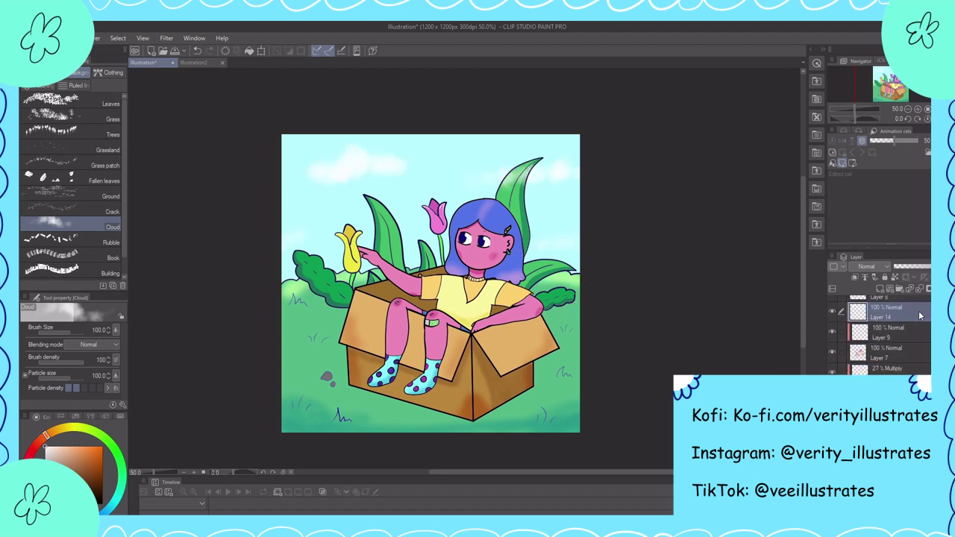
key("alt+bracketright")
key("alt+bracketright")
left_click_drag(639, 388, 647, 374)
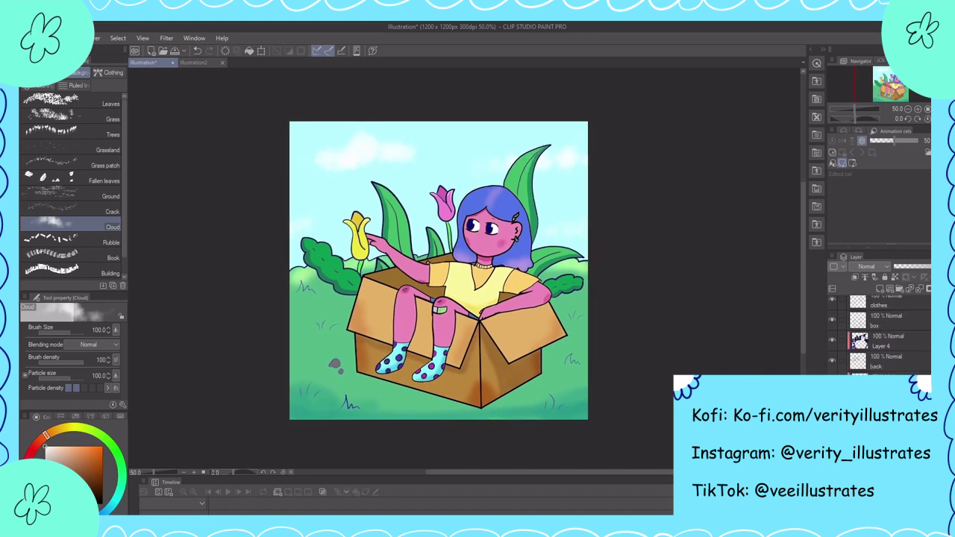
key("alt+bracketright")
key("alt+bracketright")
key("ctrl+alt+0")
key("p")
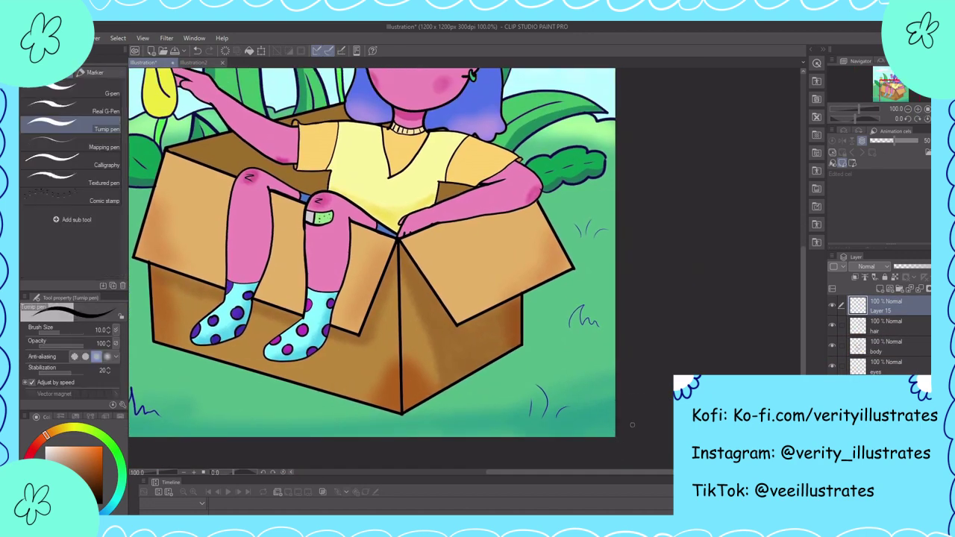
key("comma")
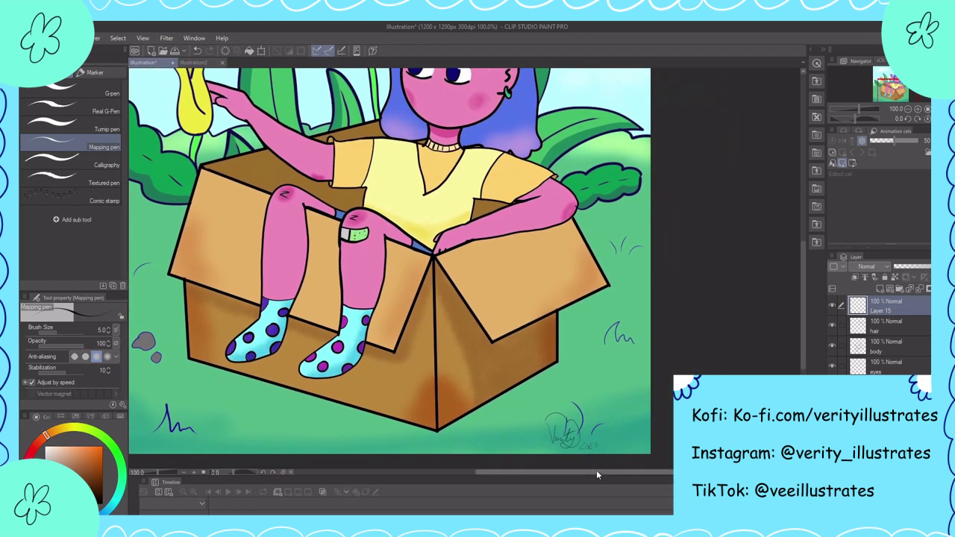
key("ctrl+z")
key("ctrl+minus")
key("ctrl+minus")
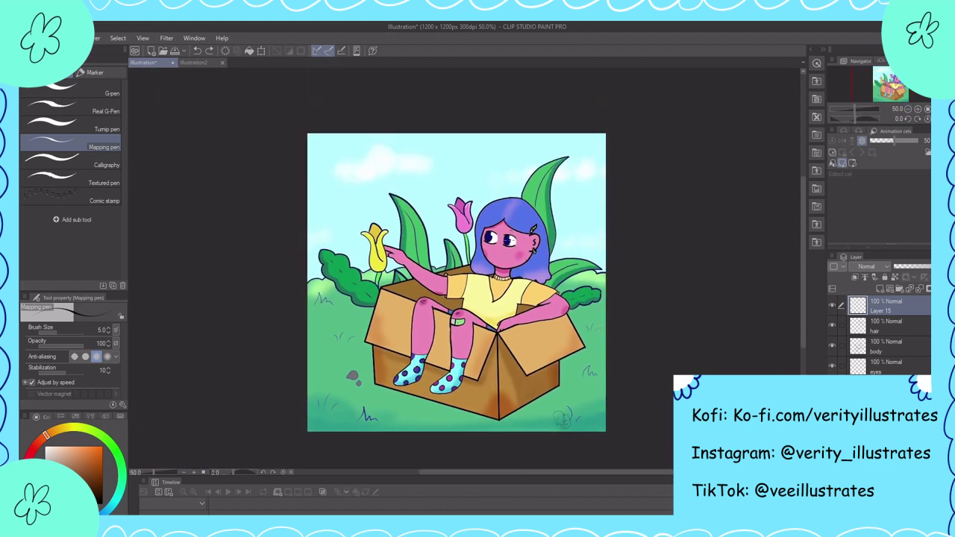
- Add the dark blue text "dtiysentry" in the sky above the yellow tulip
key("t")
left_click(341, 158)
type("dtiyse")
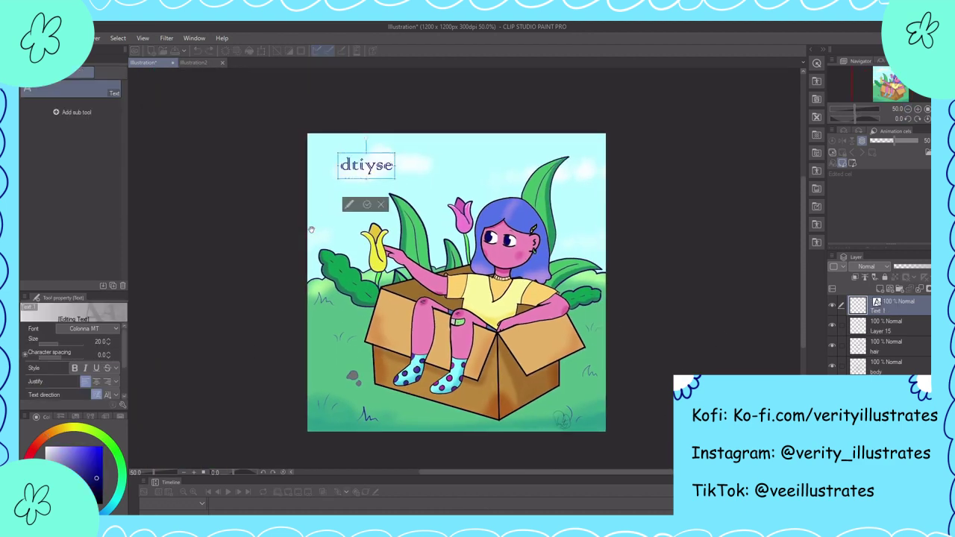
type("ntry")
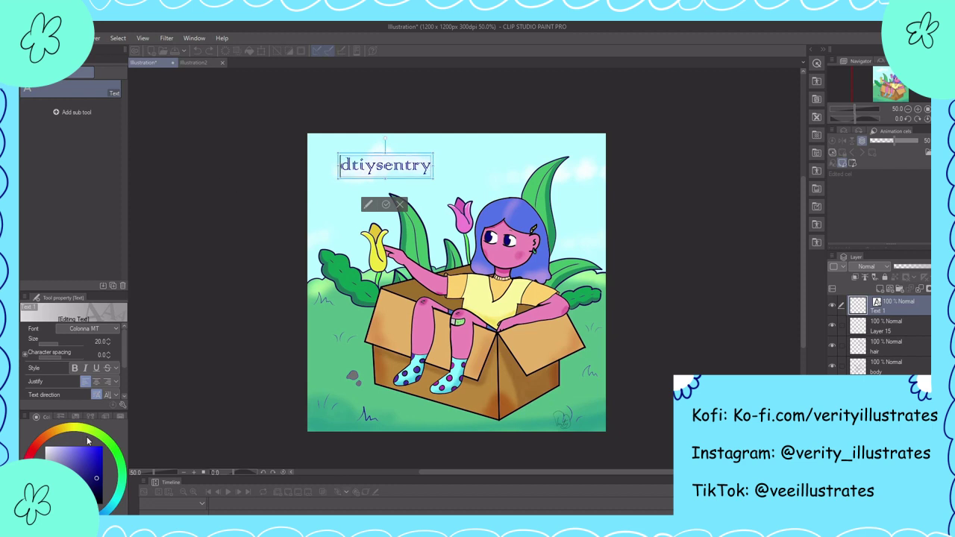
- Set the text in Cooper Black, respace it as "dtiys entry", and place it smaller in the sky's upper left corner
scroll(117, 329, "down", 2)
scroll(118, 330, "up", 1)
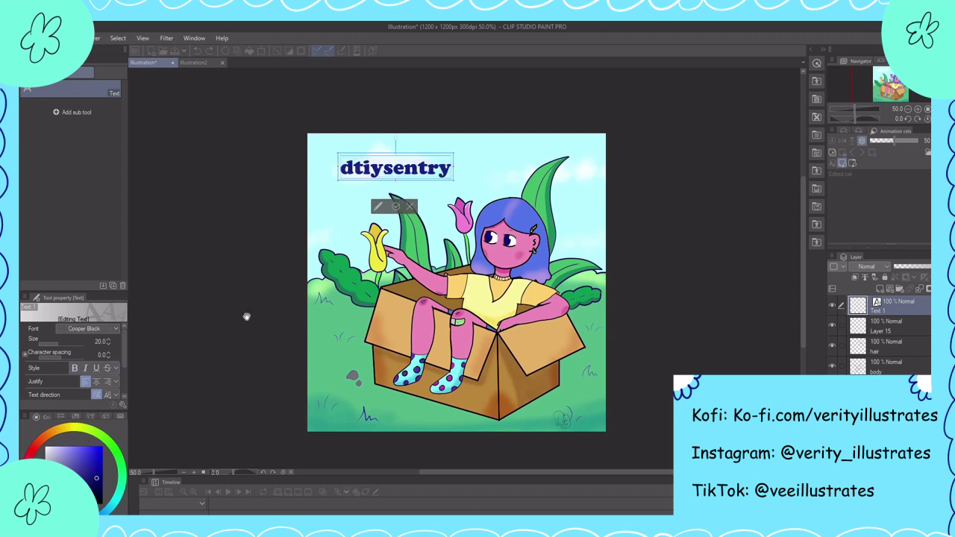
left_click(394, 169)
left_click_drag(457, 169, 384, 149)
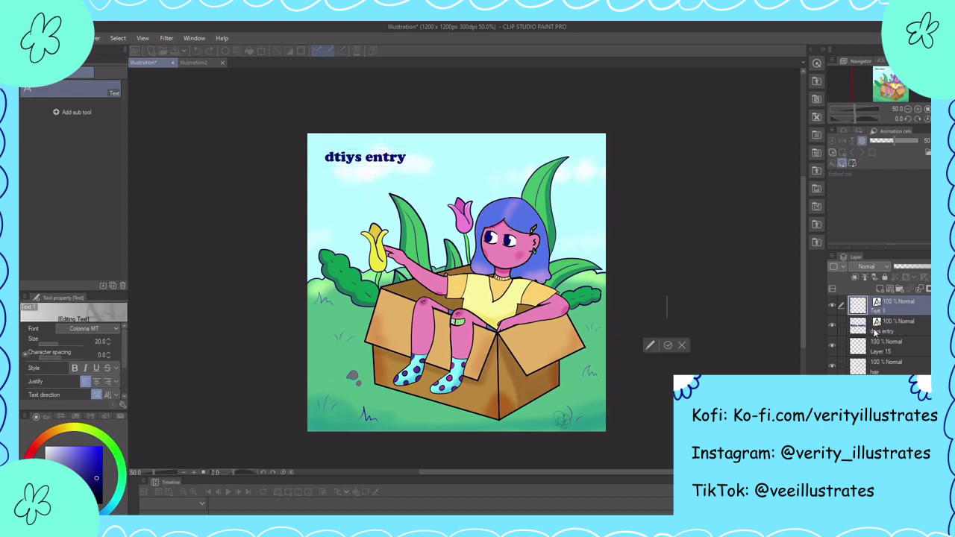
left_click(896, 351)
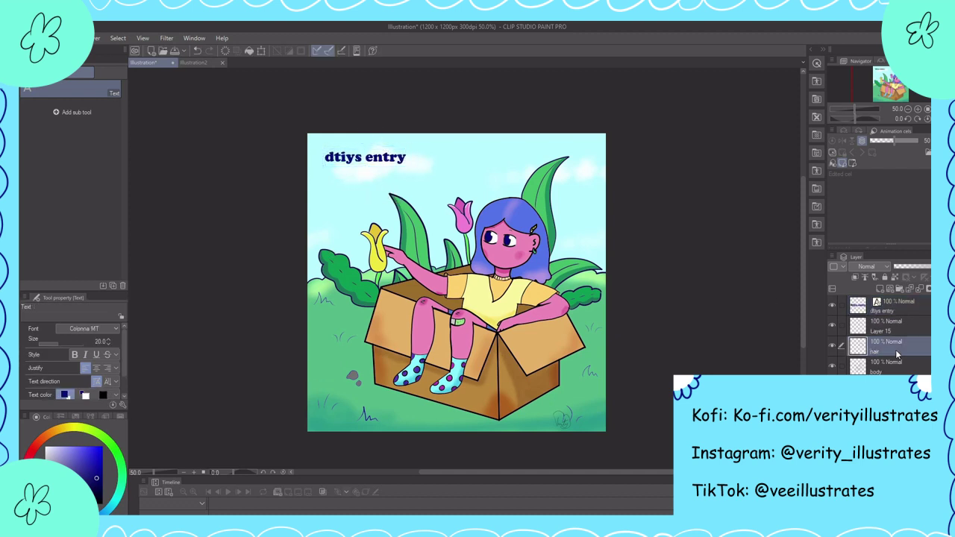